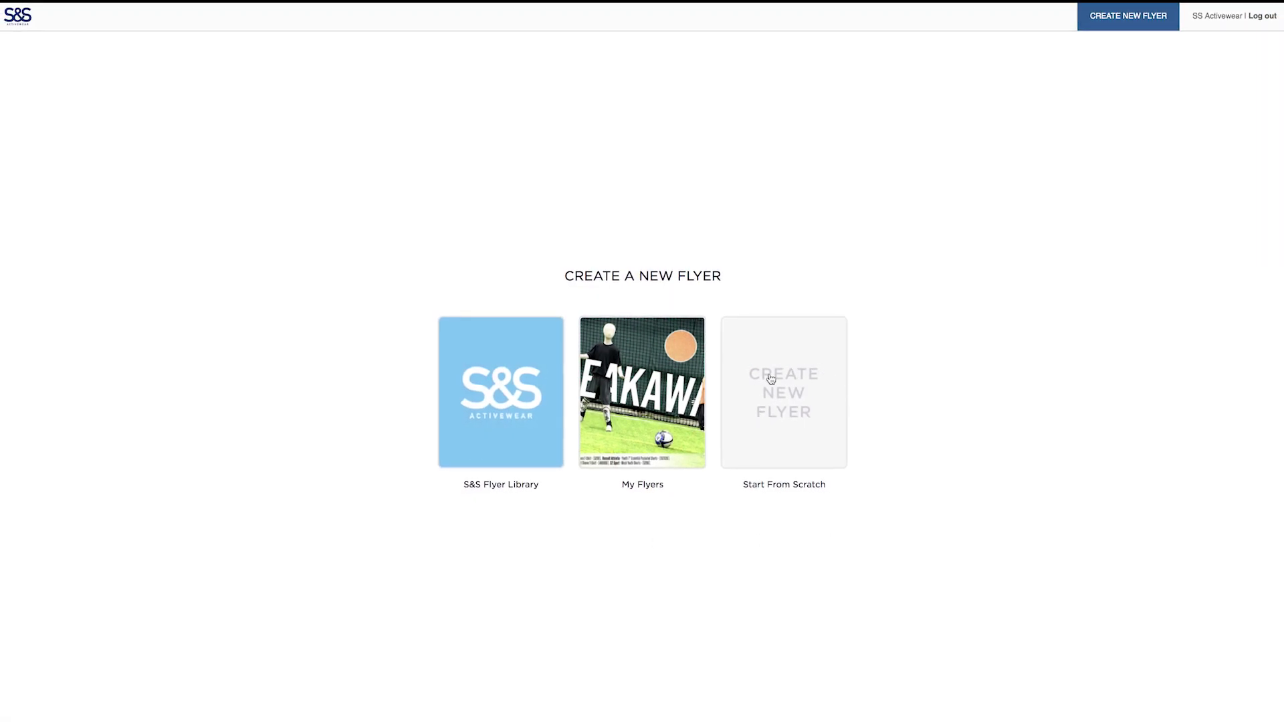
Start a blank flyer from scratch to reach the canvas-size choices
{"action": "left_click", "coordinate": [790, 397]}
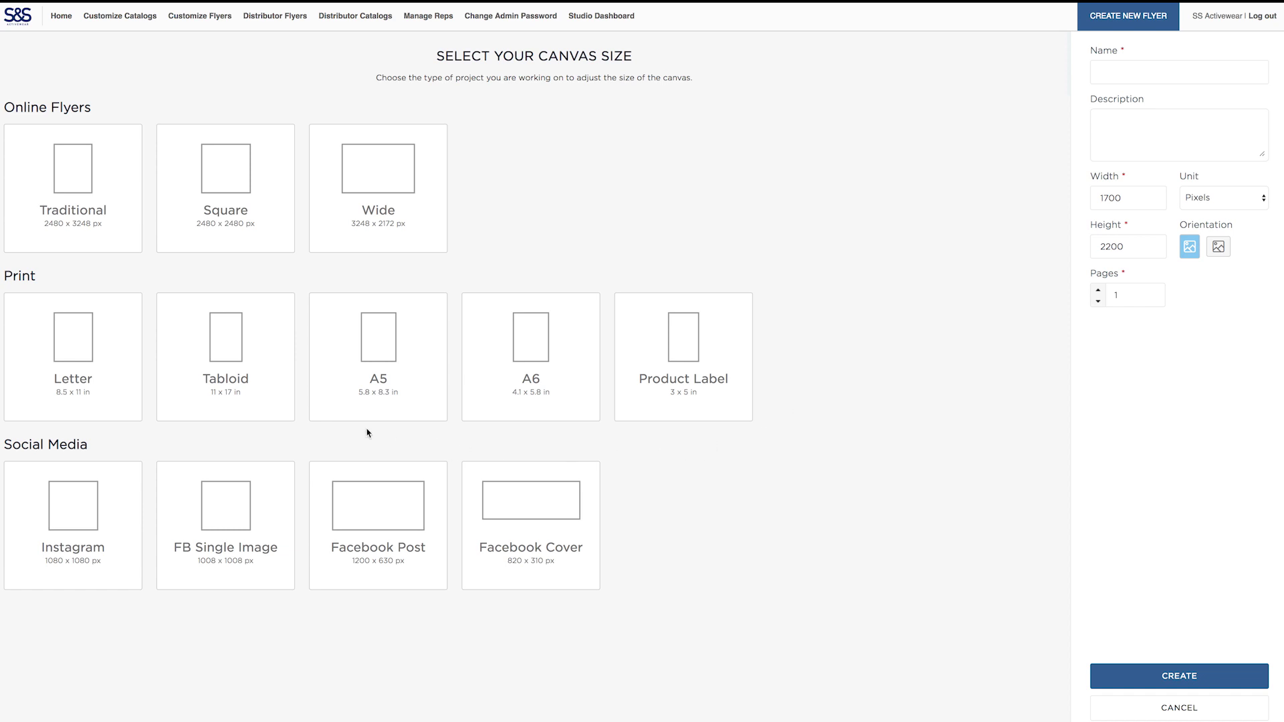
Create a blank Letter 8.5 x 11 in flyer named 'For The Cause'
{"action": "left_click", "coordinate": [74, 390]}
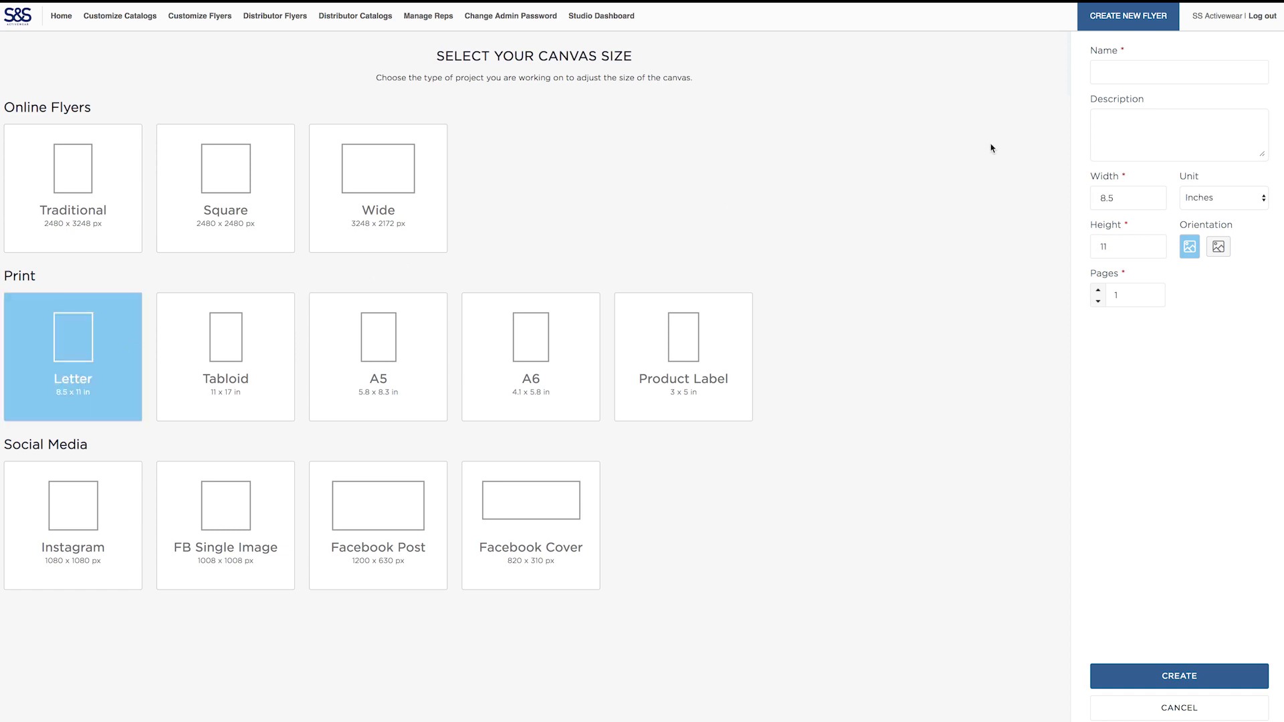
{"action": "left_click", "coordinate": [1199, 74]}
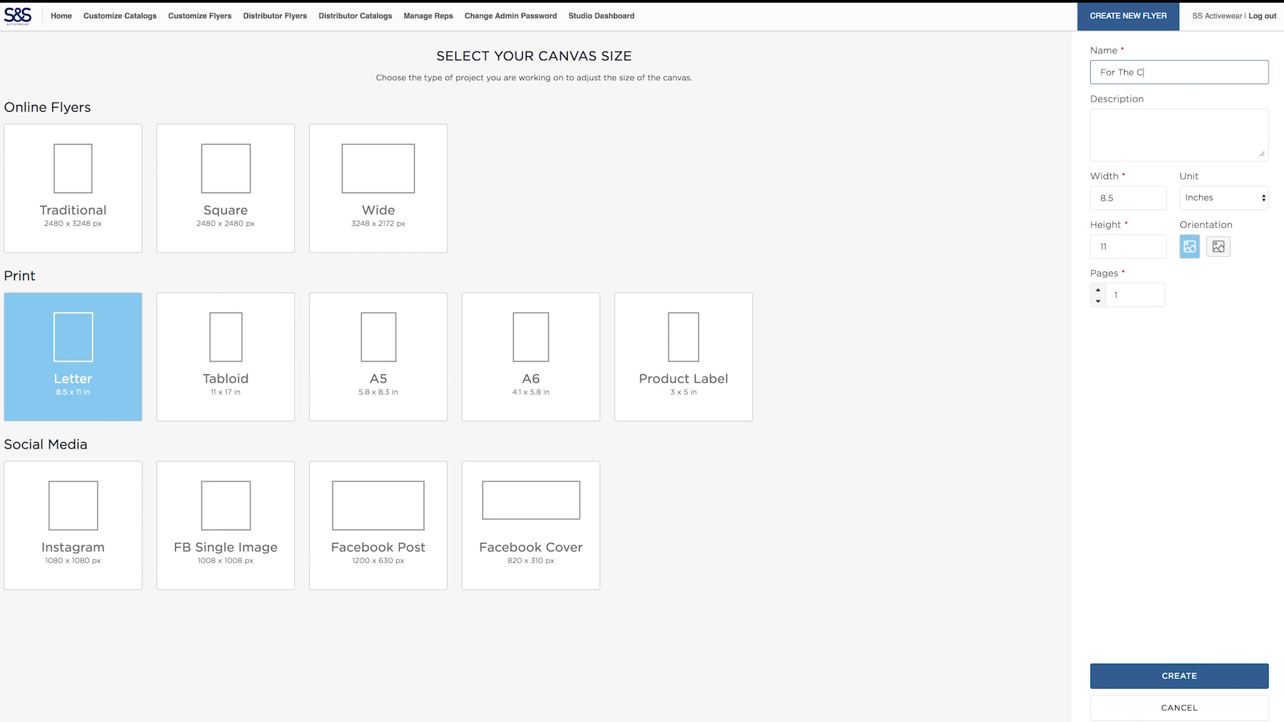
{"action": "left_click", "coordinate": [1180, 676]}
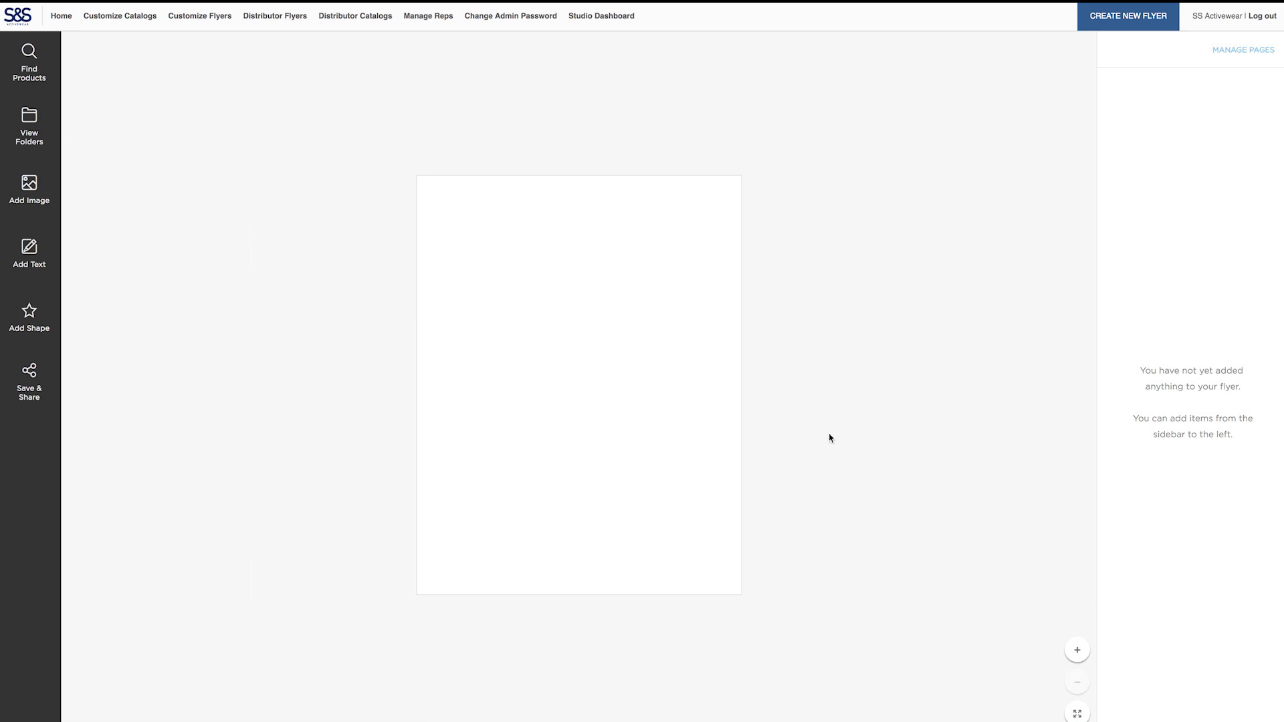
{"action": "left_click", "coordinate": [25, 79]}
Place Next Level 6051 raglan tee, 6740 Deep V and 6733 racerback tank down the flyer
{"action": "type", "text": "6"}
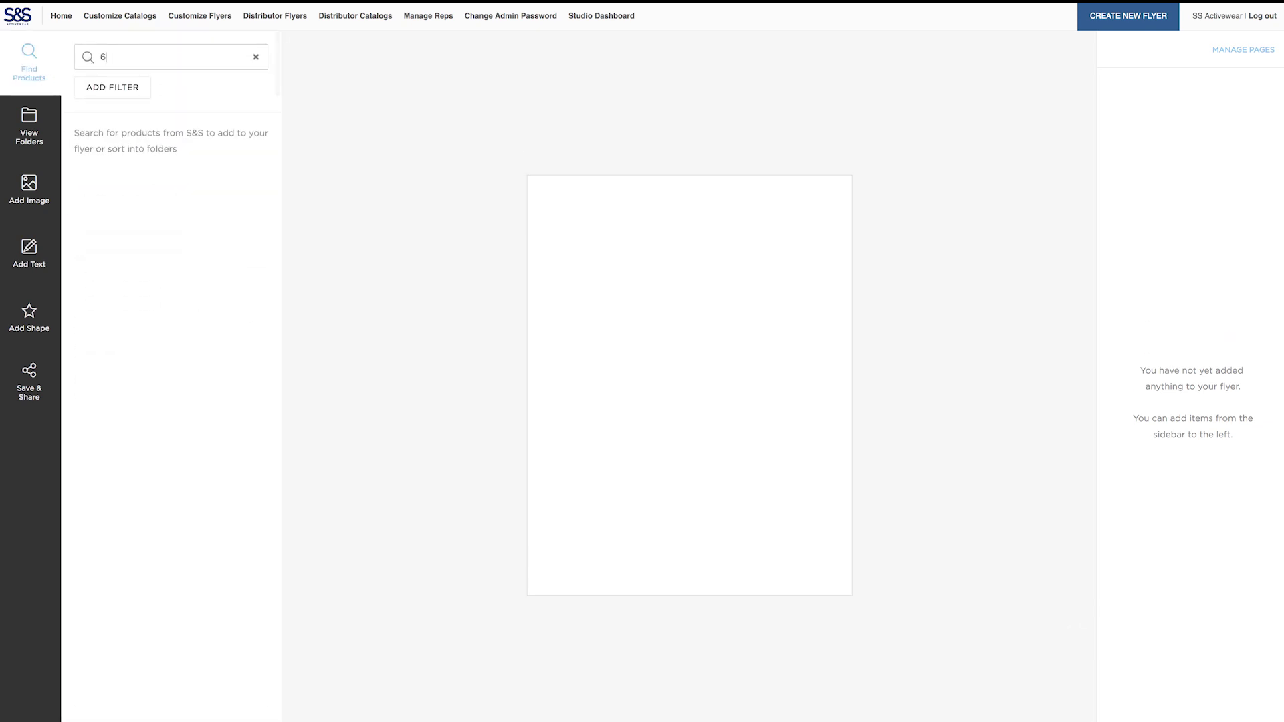
{"action": "type", "text": "051"}
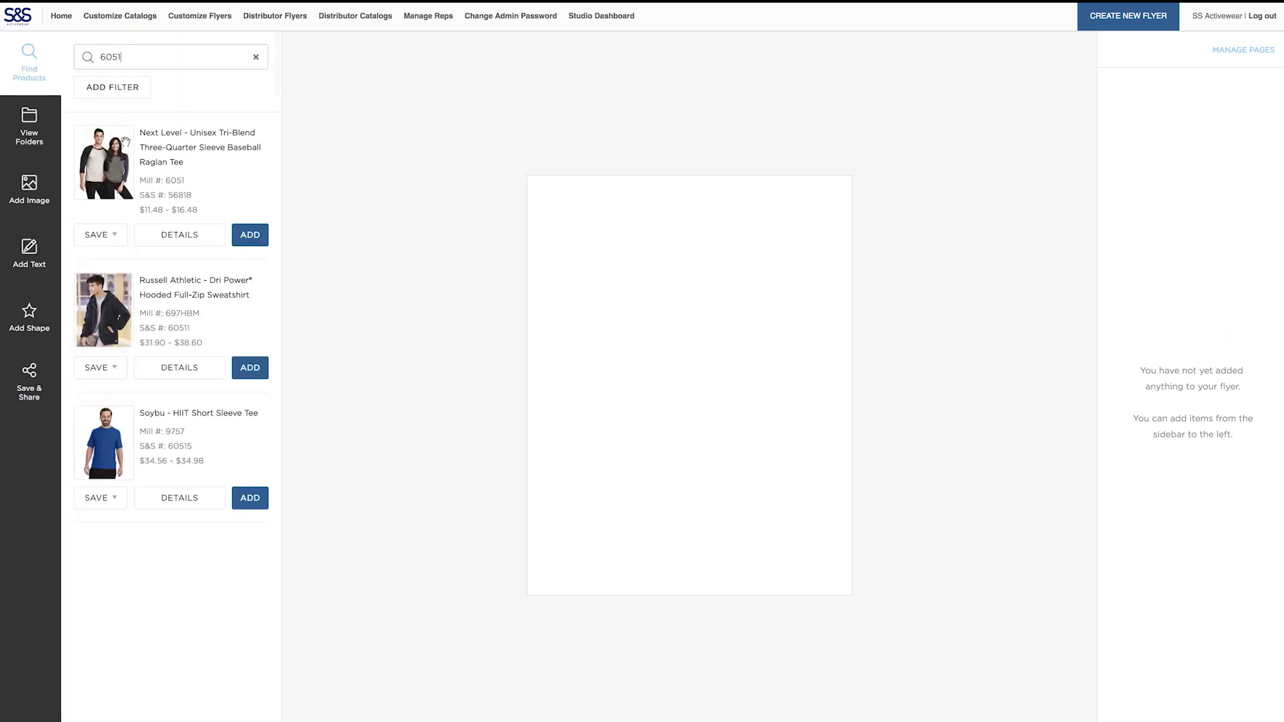
{"action": "left_click_drag", "start_coordinate": [121, 139], "coordinate": [559, 222]}
{"action": "key", "text": "BackSpace"}
{"action": "key", "text": "BackSpace"}
{"action": "key", "text": "BackSpace"}
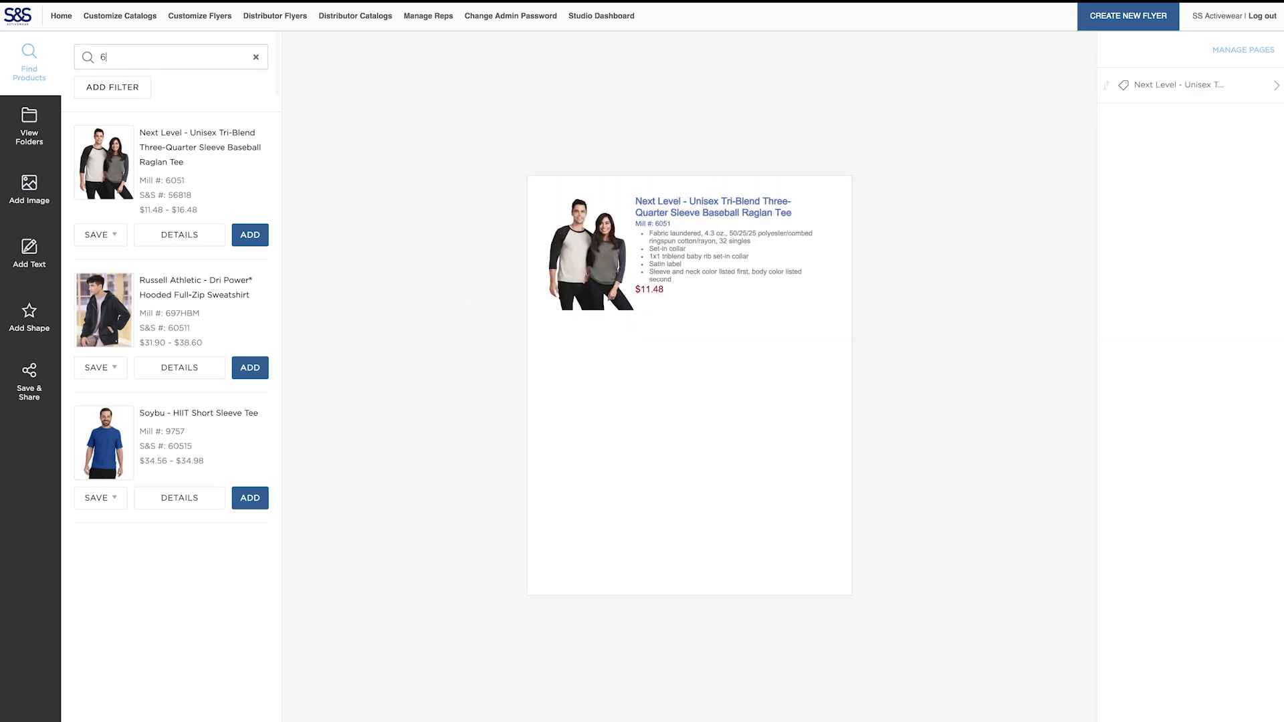
{"action": "type", "text": "740"}
{"action": "left_click_drag", "start_coordinate": [115, 131], "coordinate": [525, 295]}
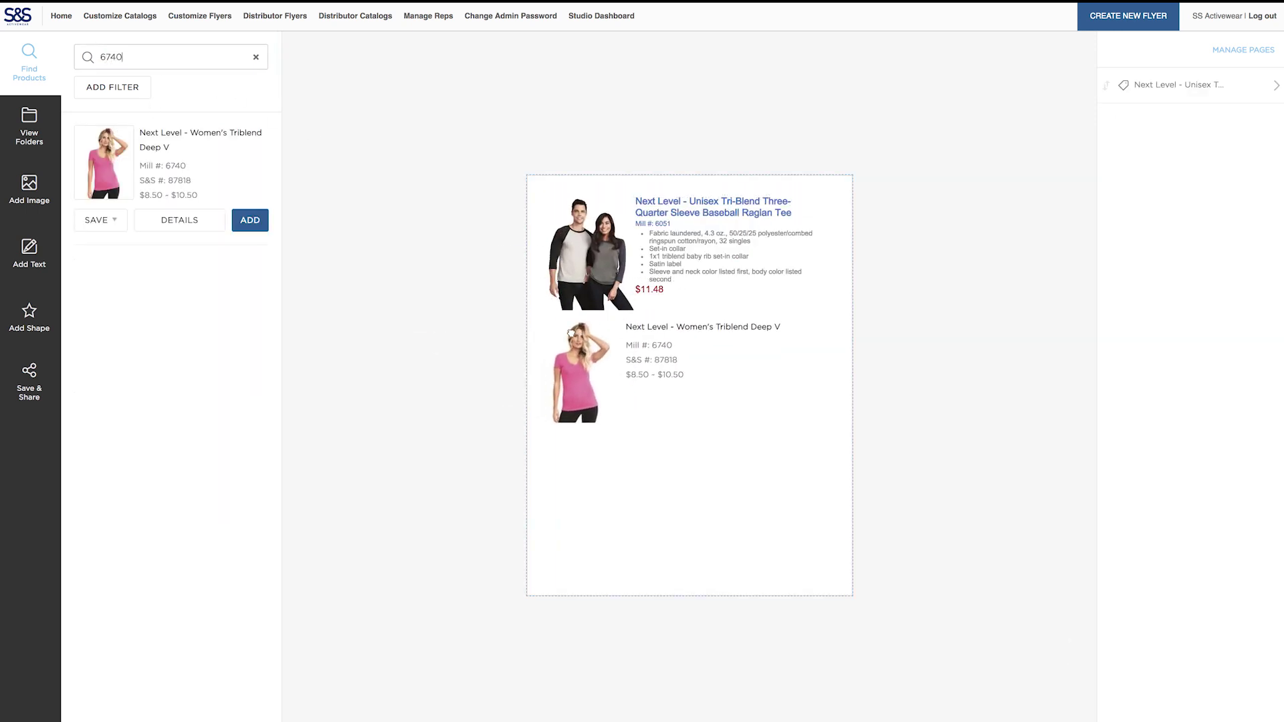
{"action": "double_click", "coordinate": [157, 59]}
{"action": "type", "text": "6733"}
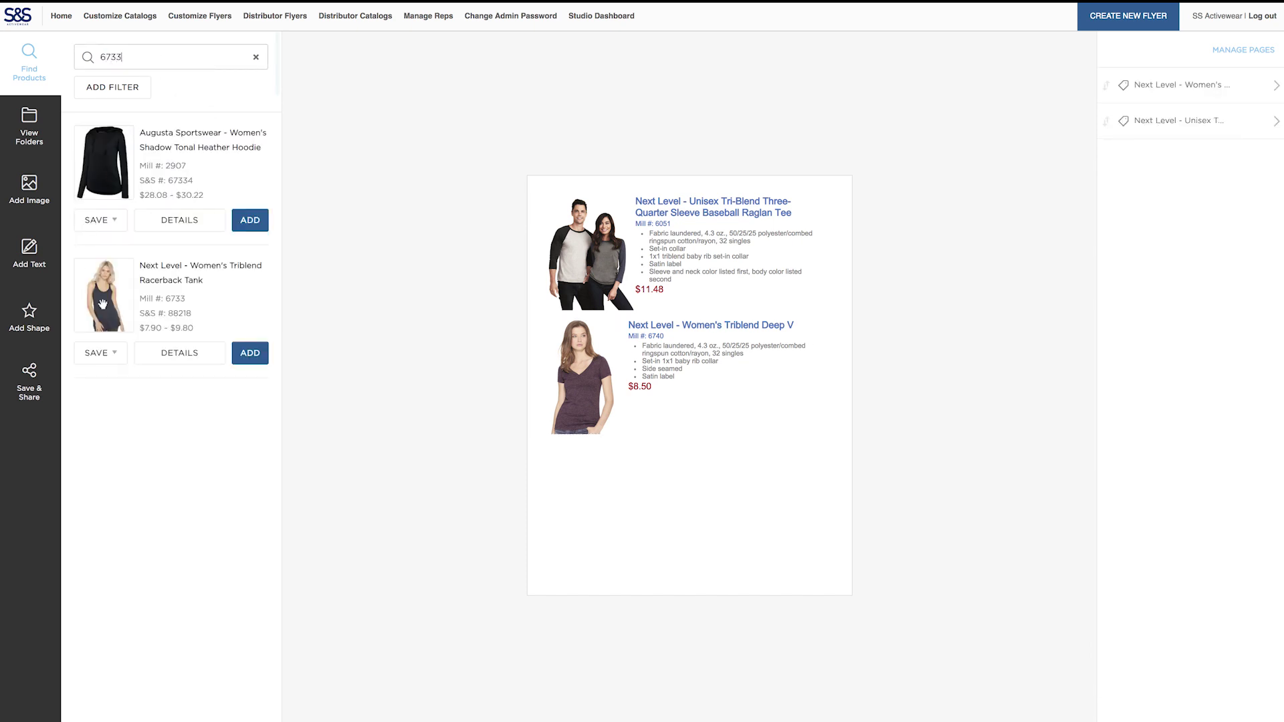
{"action": "left_click_drag", "start_coordinate": [103, 304], "coordinate": [580, 494]}
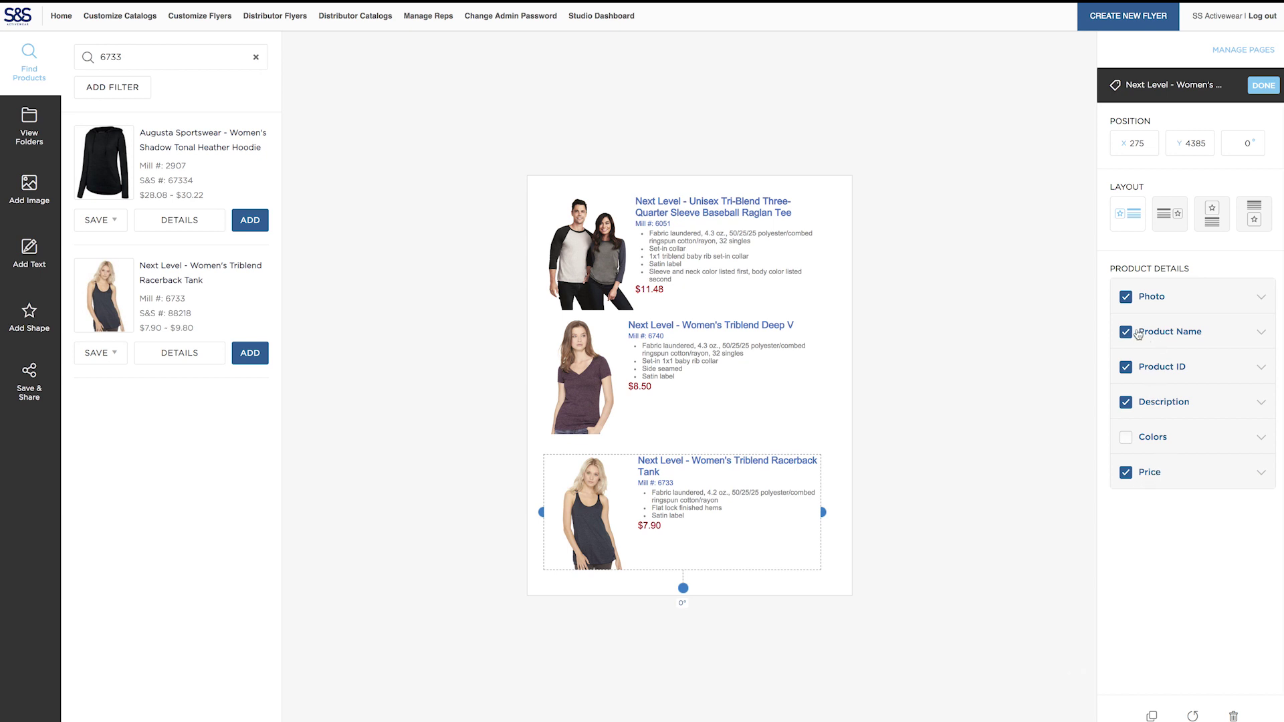
{"action": "left_click", "coordinate": [1126, 473]}
Hide price, description, product ID and name on the racerback tank and Deep V
{"action": "left_click", "coordinate": [1126, 402]}
{"action": "left_click", "coordinate": [1125, 367]}
{"action": "left_click", "coordinate": [1167, 332]}
{"action": "left_click", "coordinate": [1125, 332]}
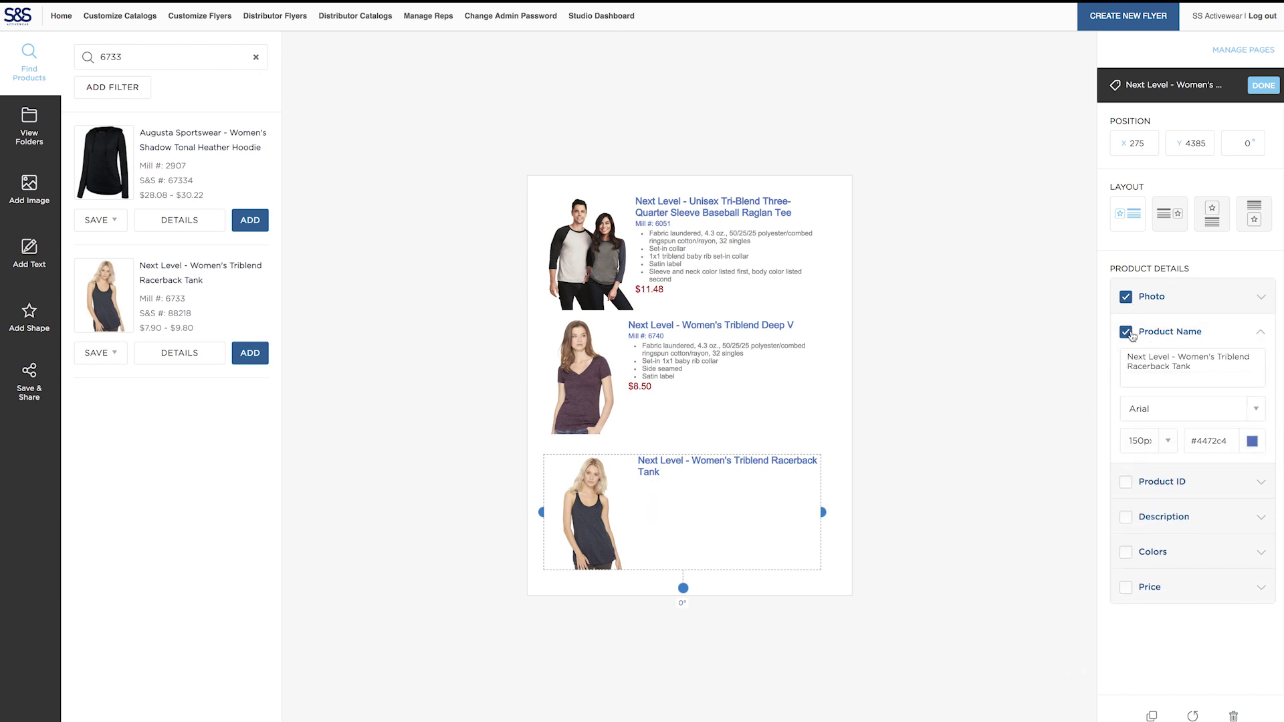
{"action": "left_click", "coordinate": [820, 368]}
{"action": "left_click", "coordinate": [1125, 473]}
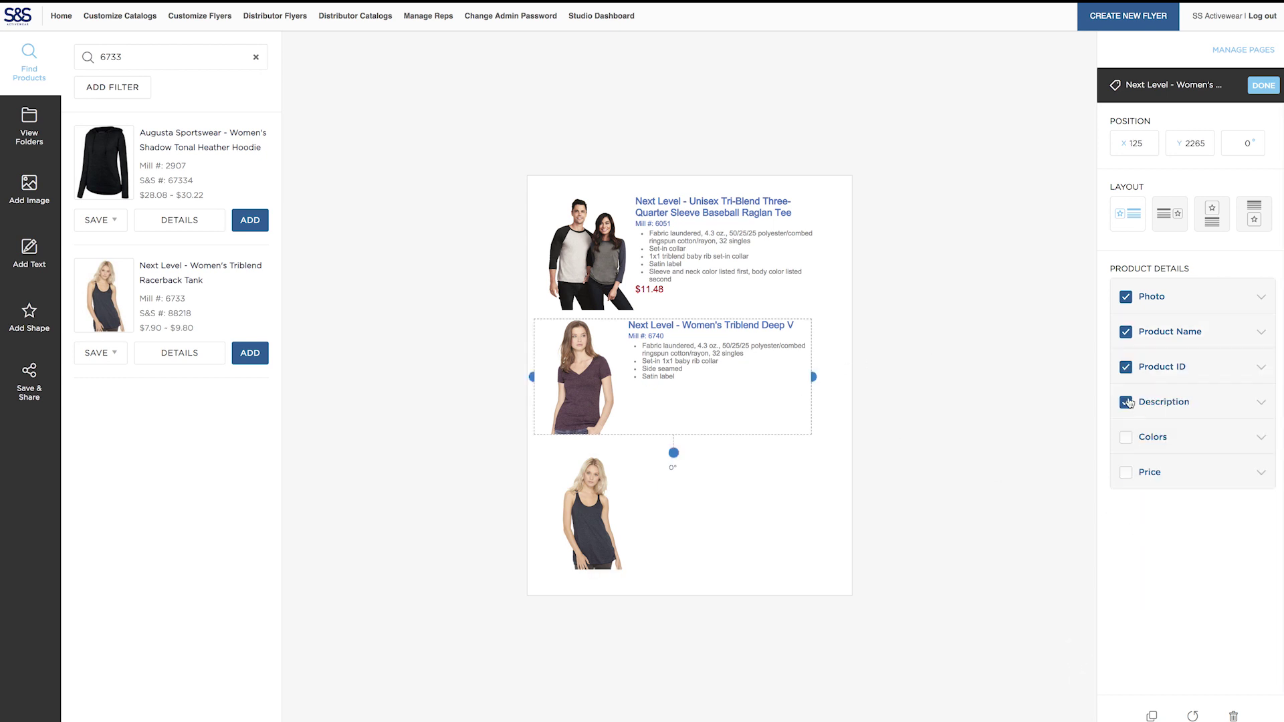
{"action": "left_click", "coordinate": [1126, 402]}
{"action": "left_click", "coordinate": [1126, 367]}
{"action": "left_click", "coordinate": [1126, 331]}
Hide the raglan tee's details too and line the tank up under the photos
{"action": "left_click", "coordinate": [769, 268]}
{"action": "left_click", "coordinate": [1126, 472]}
{"action": "left_click", "coordinate": [1126, 402]}
{"action": "left_click", "coordinate": [1125, 367]}
{"action": "left_click", "coordinate": [1126, 332]}
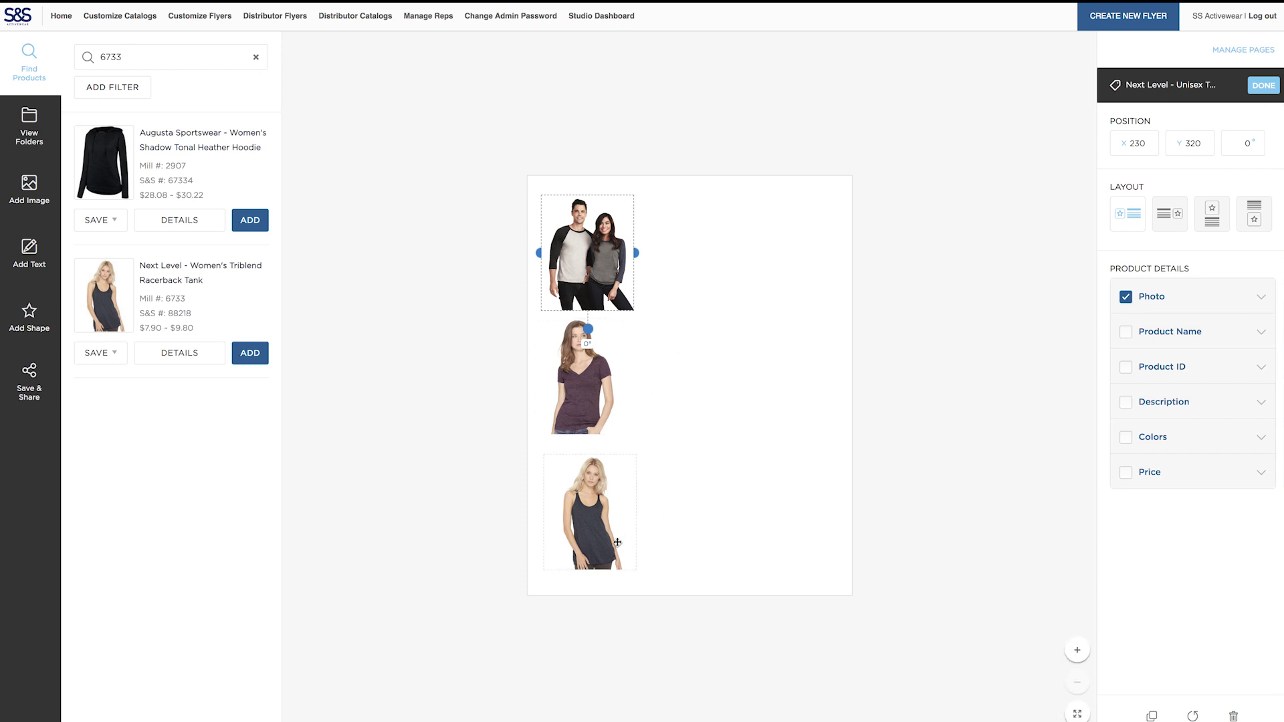
{"action": "left_click_drag", "start_coordinate": [597, 534], "coordinate": [597, 534]}
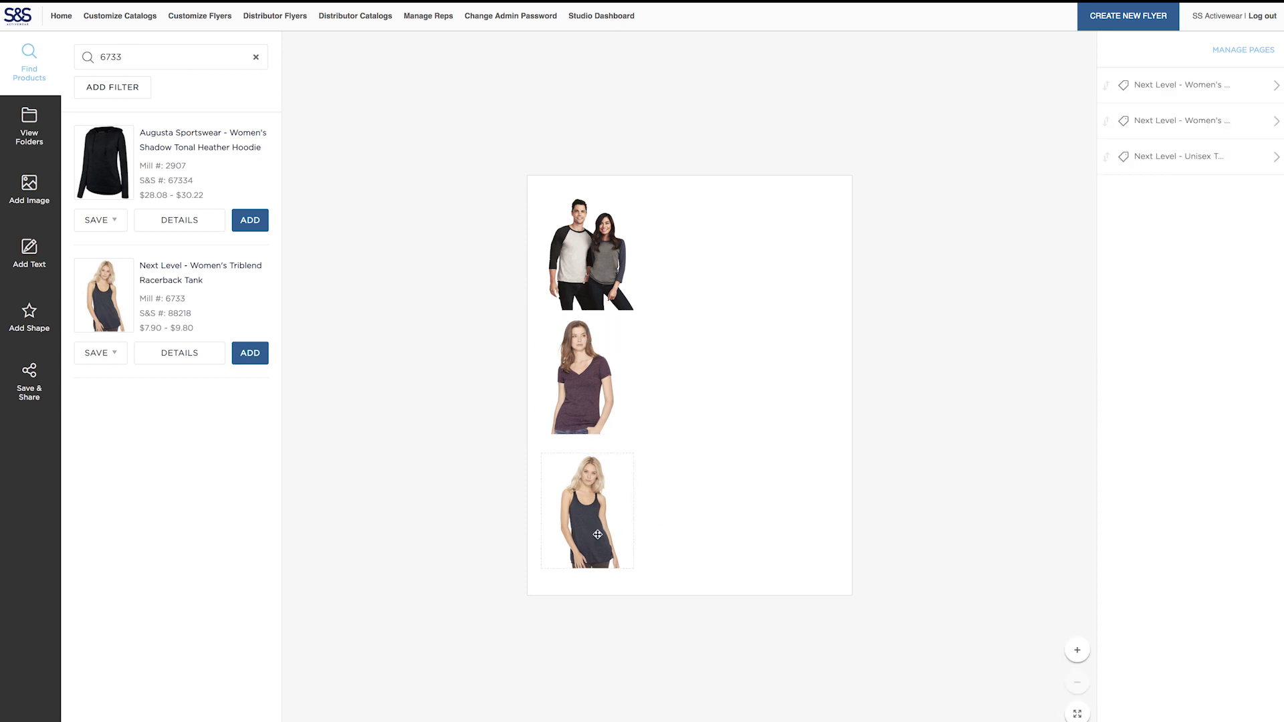
Switch the racerback tank photo to a pink colour variant
{"action": "left_click", "coordinate": [597, 534]}
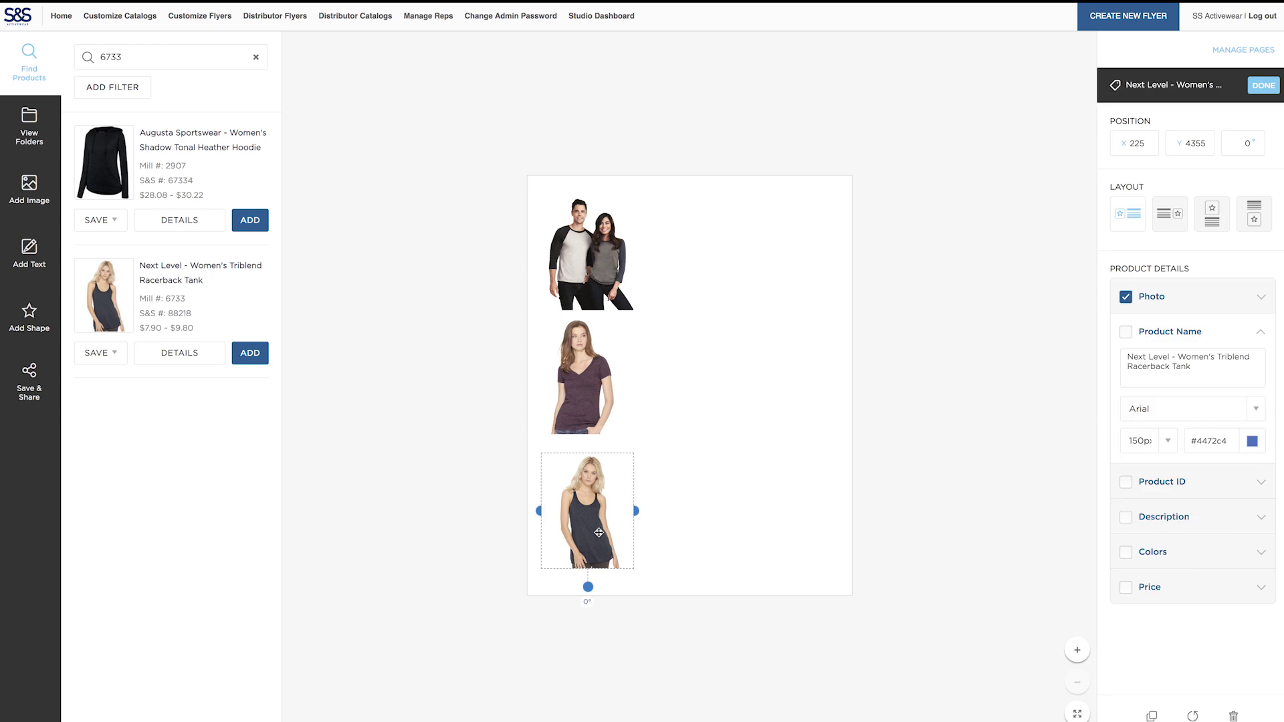
{"action": "left_click", "coordinate": [1214, 308]}
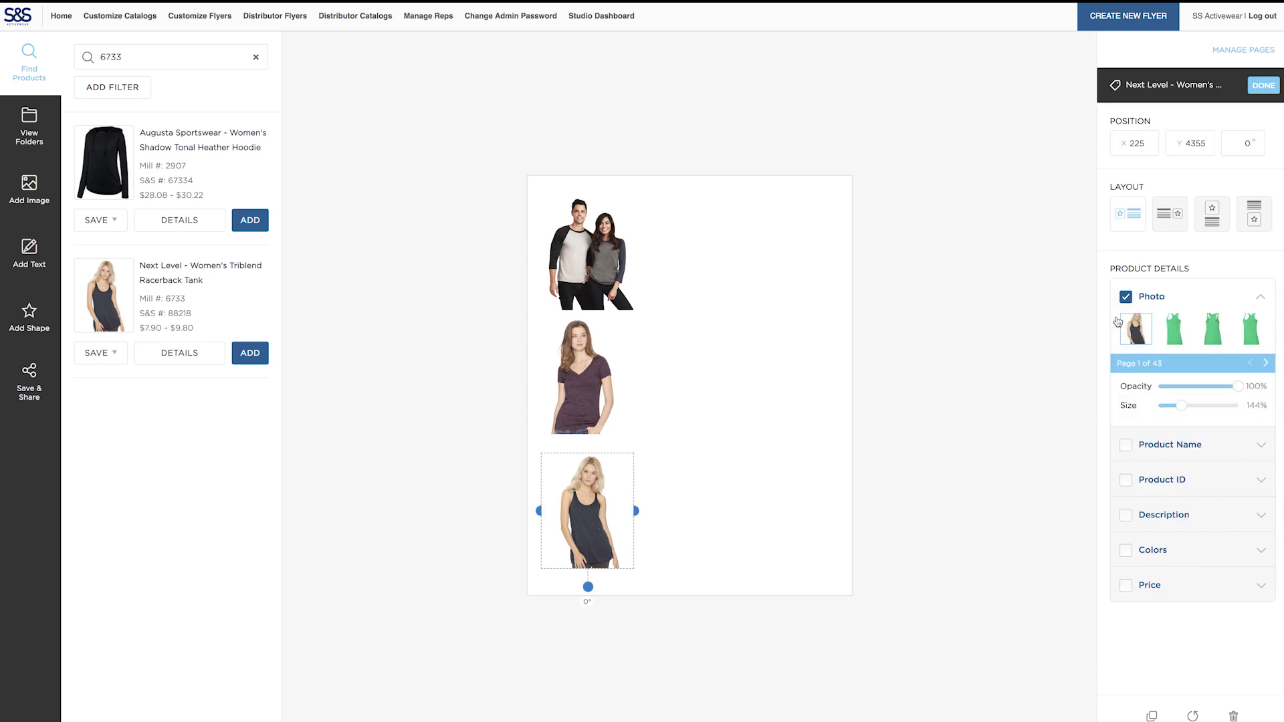
{"action": "left_click", "coordinate": [1266, 364]}
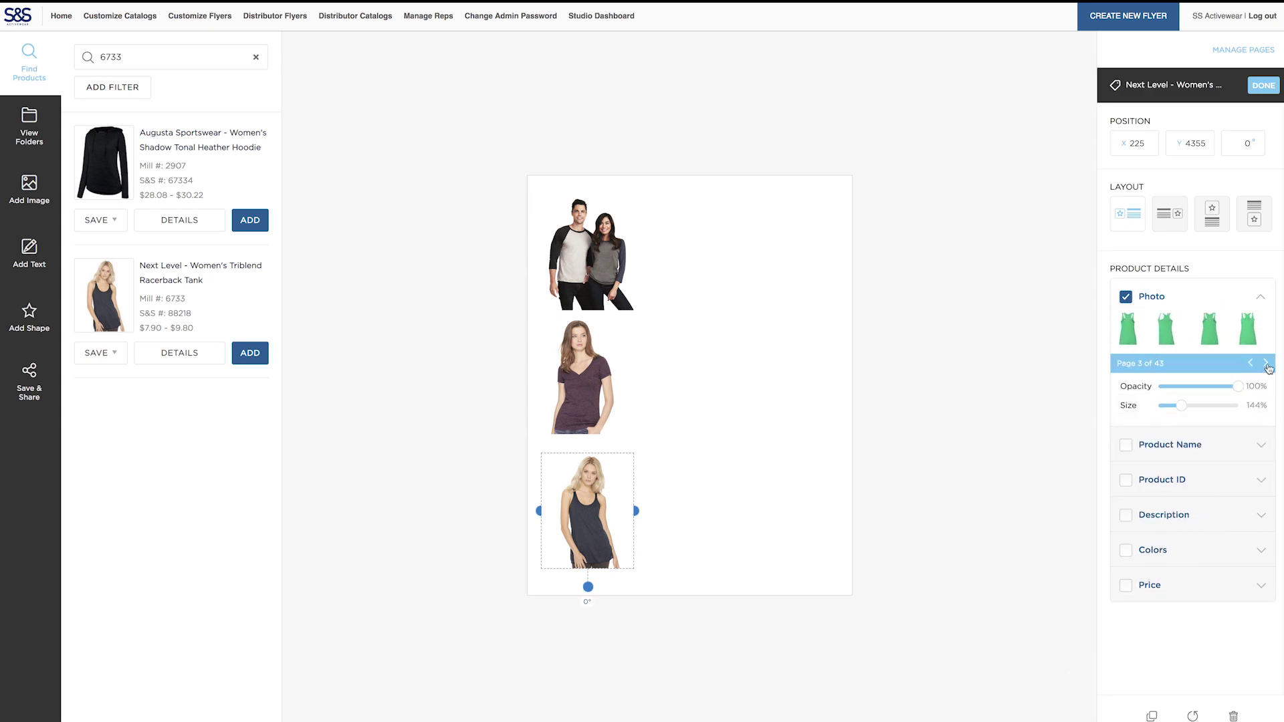
{"action": "left_click", "coordinate": [1266, 363]}
{"action": "left_click", "coordinate": [1266, 364]}
{"action": "left_click", "coordinate": [1266, 364]}
{"action": "left_click", "coordinate": [1265, 363]}
{"action": "left_click", "coordinate": [1265, 364]}
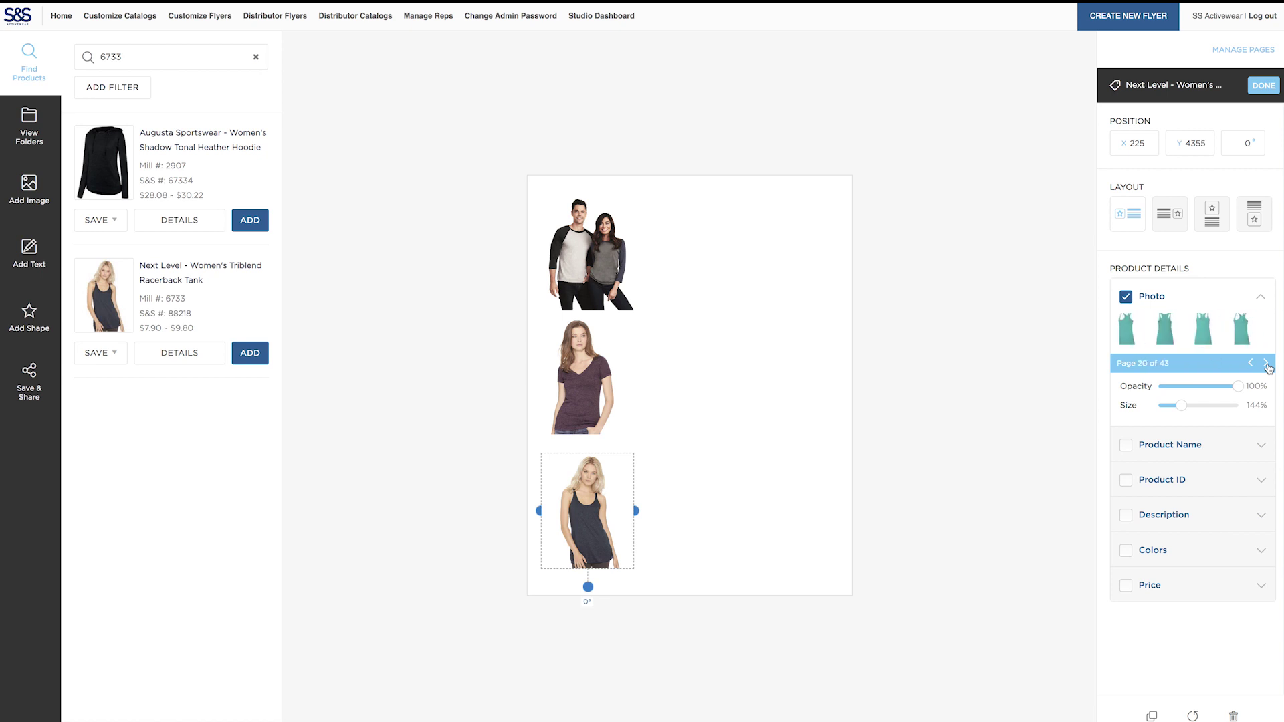
{"action": "left_click", "coordinate": [1266, 364]}
{"action": "left_click", "coordinate": [1265, 363]}
{"action": "left_click", "coordinate": [1266, 364]}
{"action": "left_click", "coordinate": [1266, 363]}
{"action": "left_click", "coordinate": [1265, 364]}
{"action": "left_click", "coordinate": [1265, 364]}
{"action": "left_click", "coordinate": [1265, 364]}
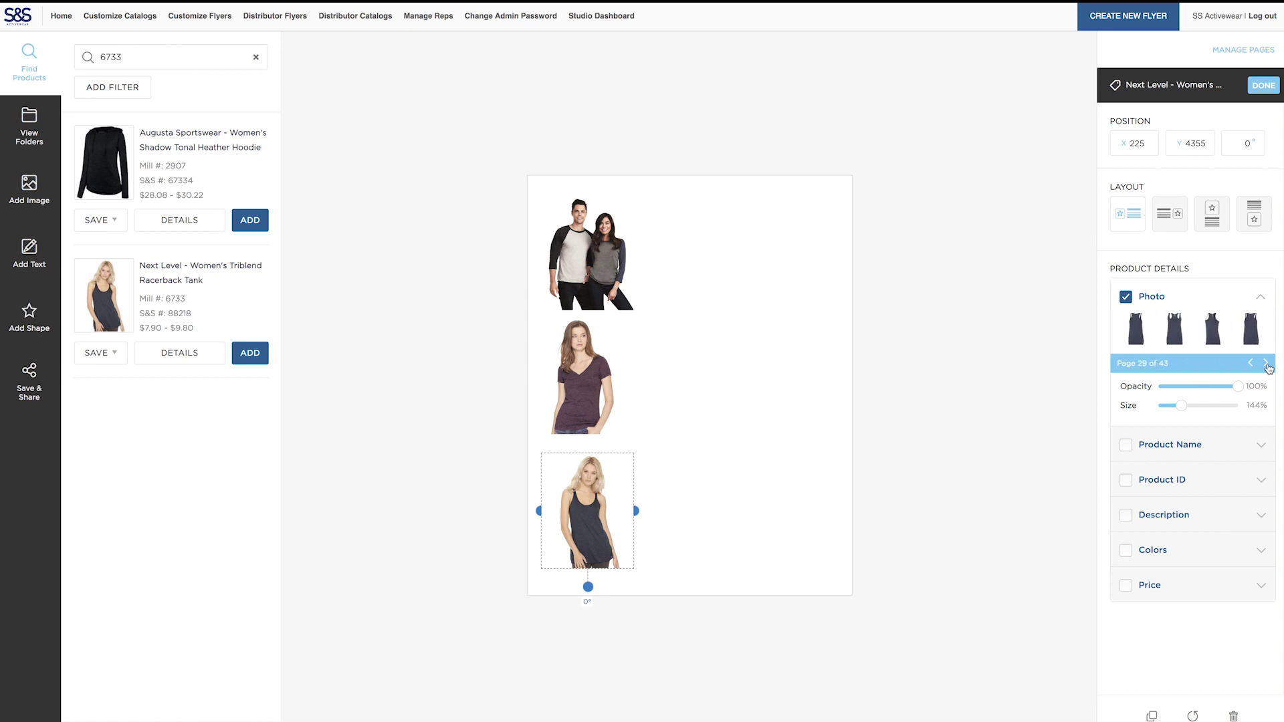
{"action": "left_click", "coordinate": [1265, 363]}
{"action": "left_click", "coordinate": [1265, 364]}
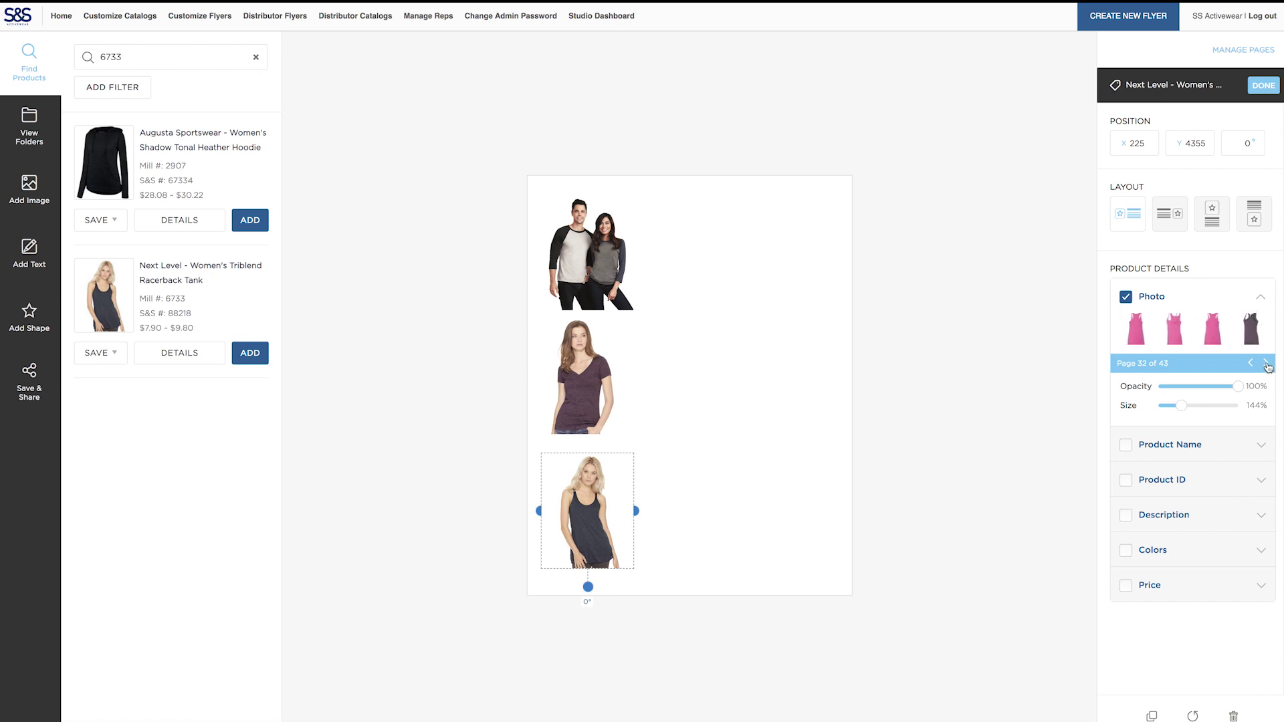
{"action": "left_click", "coordinate": [1214, 336]}
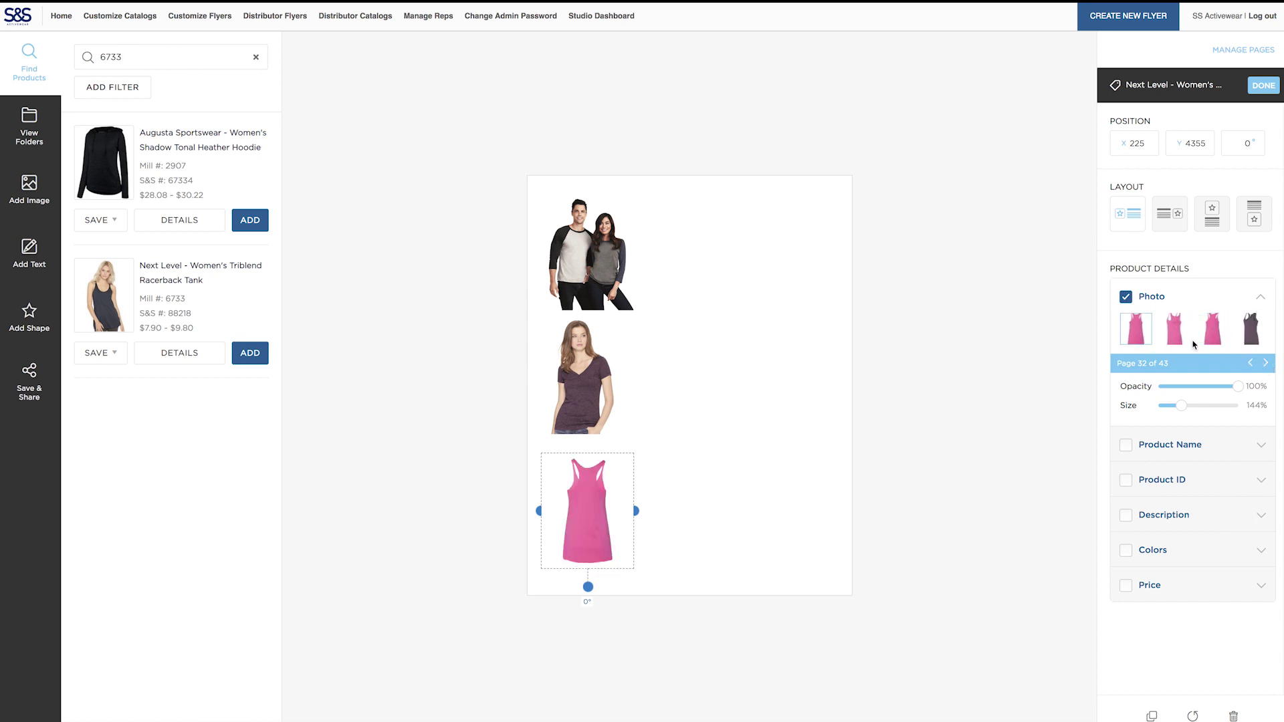
{"action": "left_click", "coordinate": [1250, 363]}
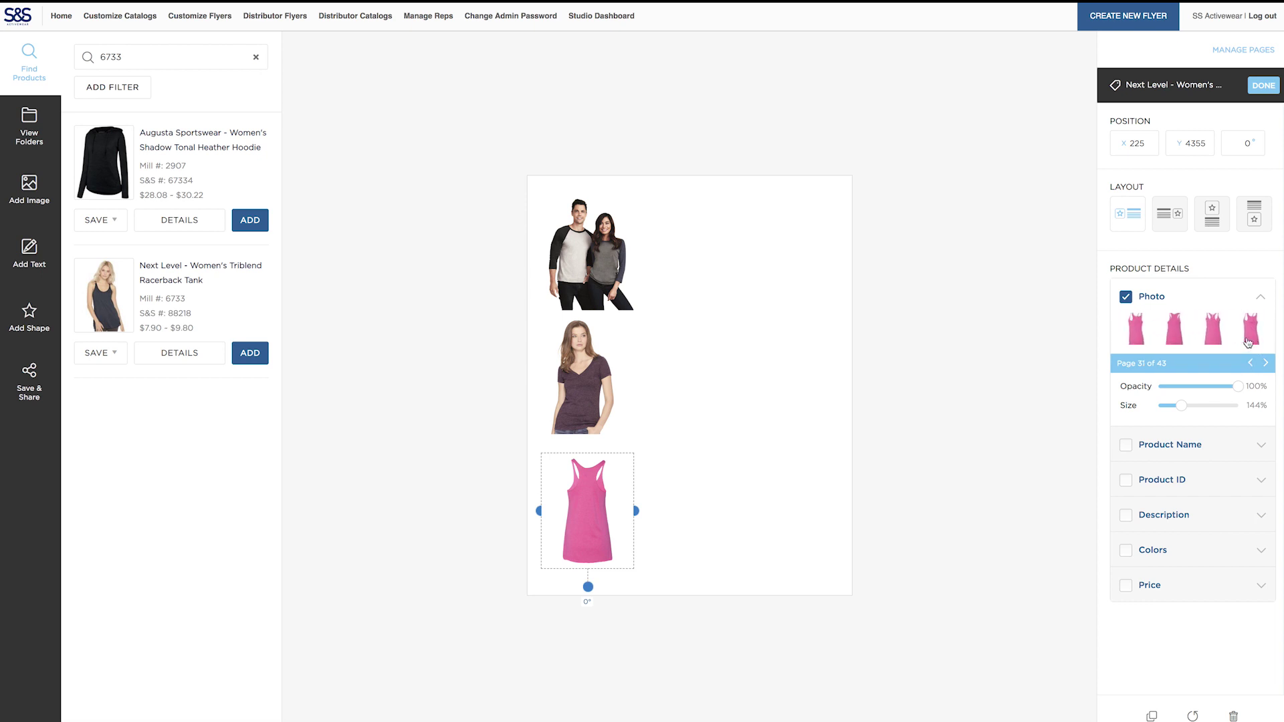
{"action": "left_click", "coordinate": [1214, 336]}
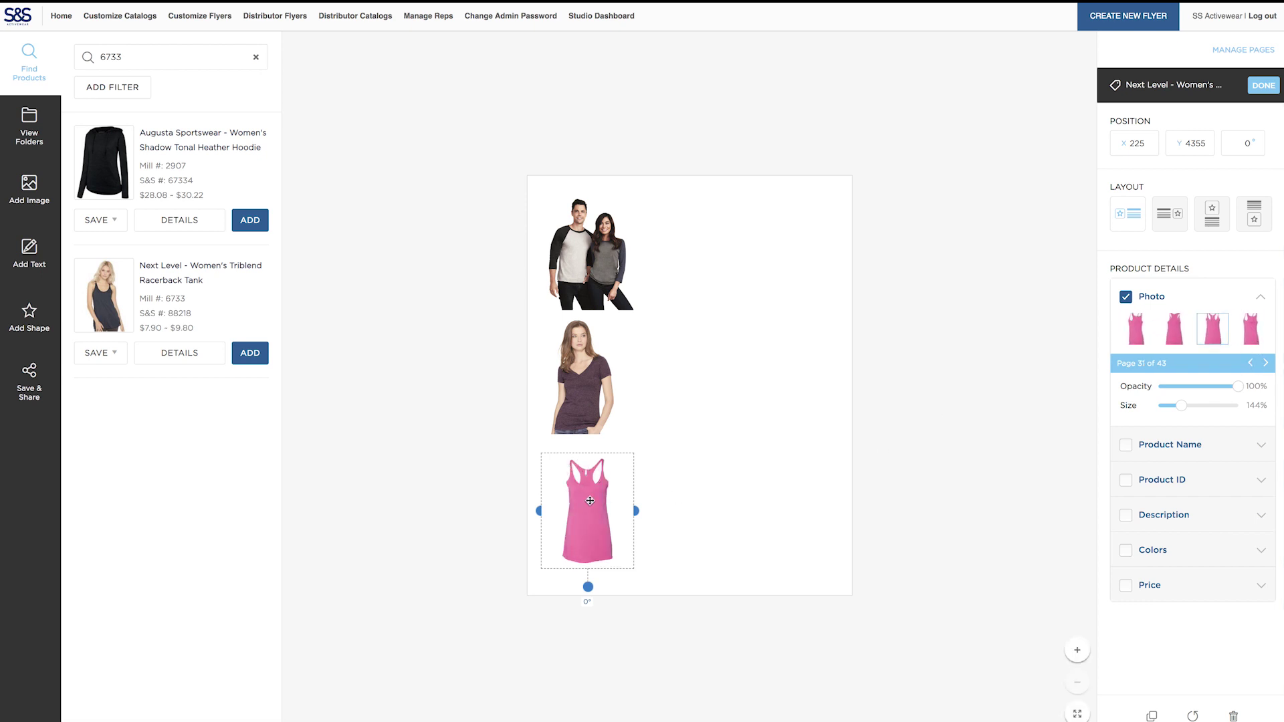
Change the Deep V tee photo to a pink tee
{"action": "left_click", "coordinate": [612, 391]}
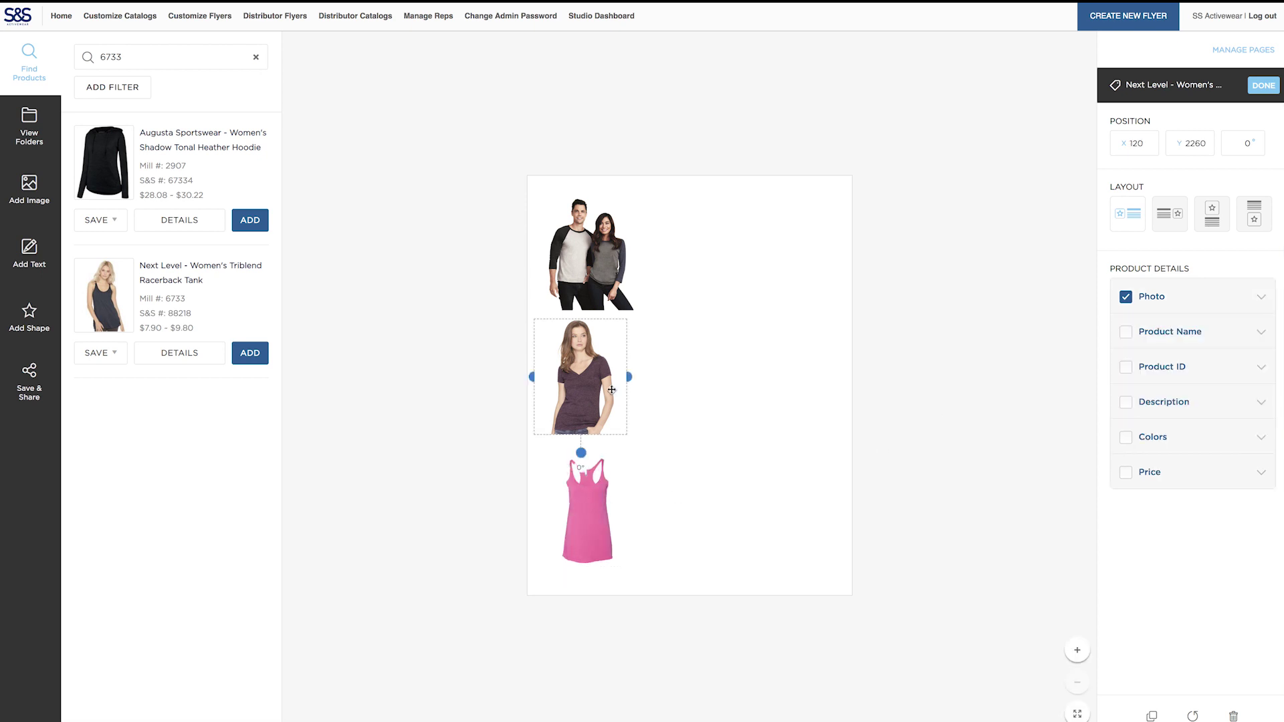
{"action": "left_click", "coordinate": [1175, 299]}
{"action": "left_click", "coordinate": [1265, 364]}
{"action": "left_click", "coordinate": [1266, 364]}
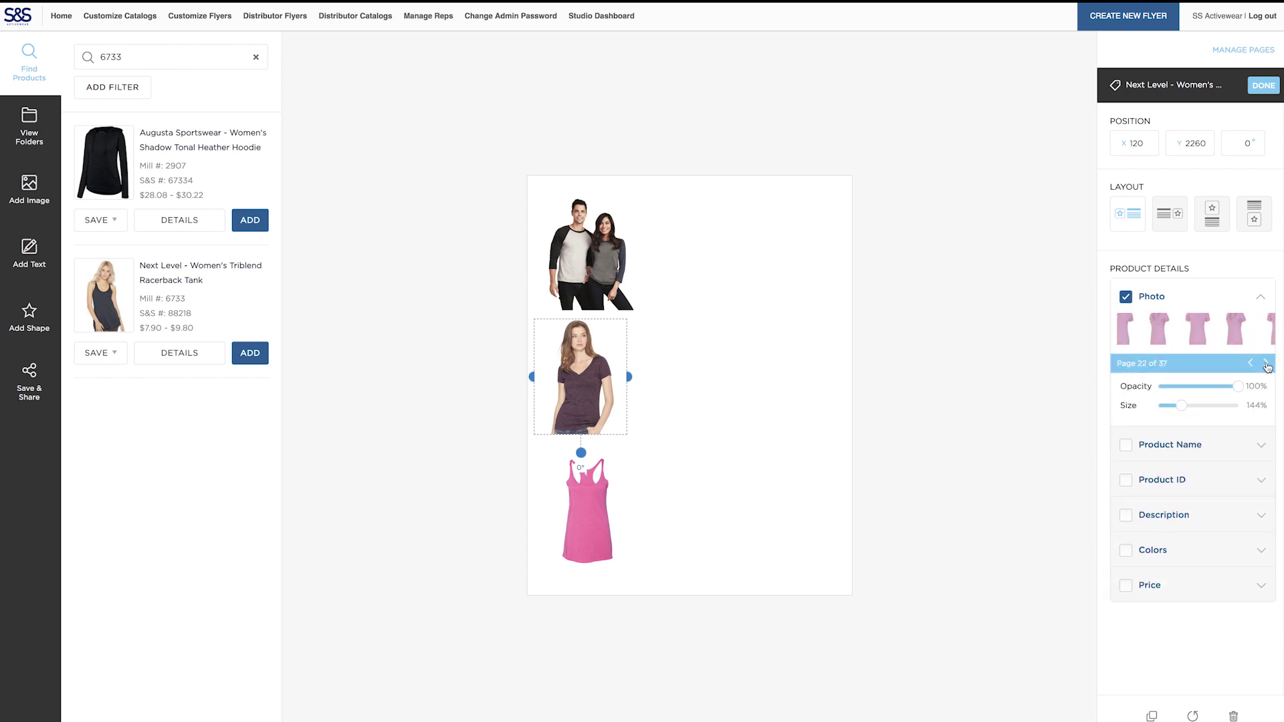
Swap the raglan tee photo to the pink-sleeved version
{"action": "left_click", "coordinate": [587, 253]}
{"action": "left_click", "coordinate": [1175, 299]}
{"action": "left_click", "coordinate": [1266, 363]}
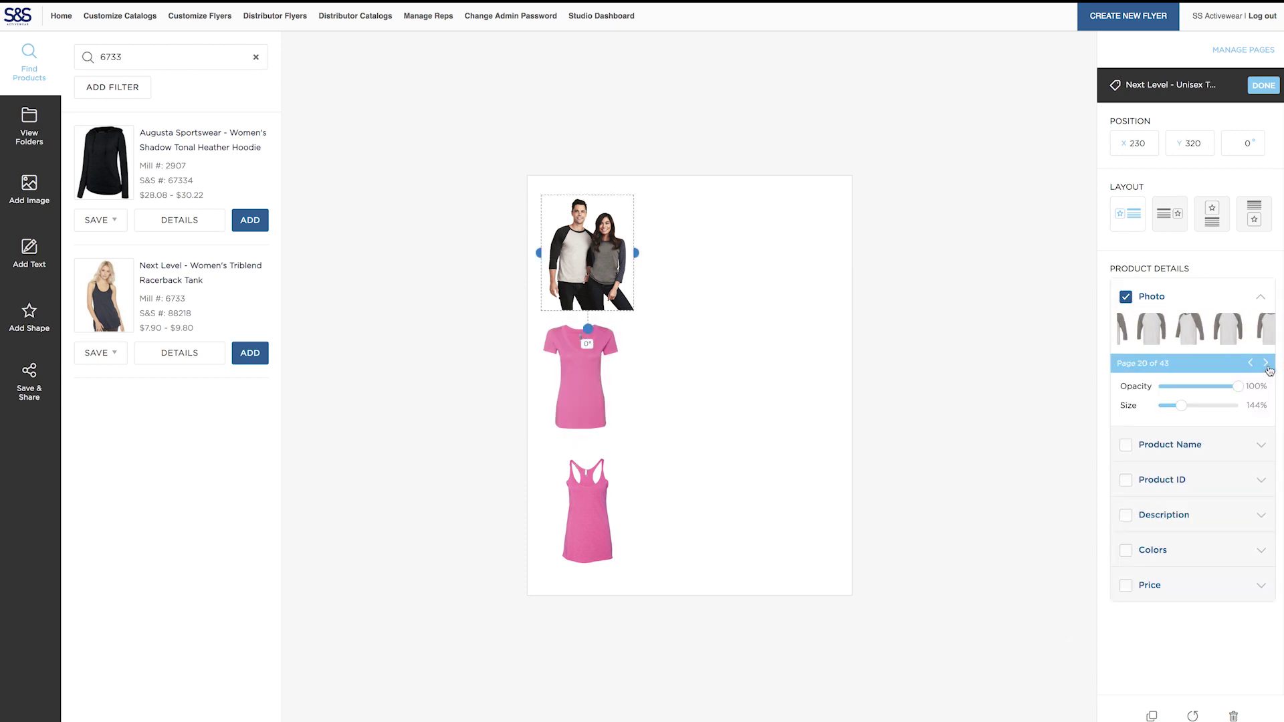
{"action": "left_click", "coordinate": [1265, 363]}
{"action": "left_click", "coordinate": [1266, 363]}
{"action": "left_click", "coordinate": [1168, 327]}
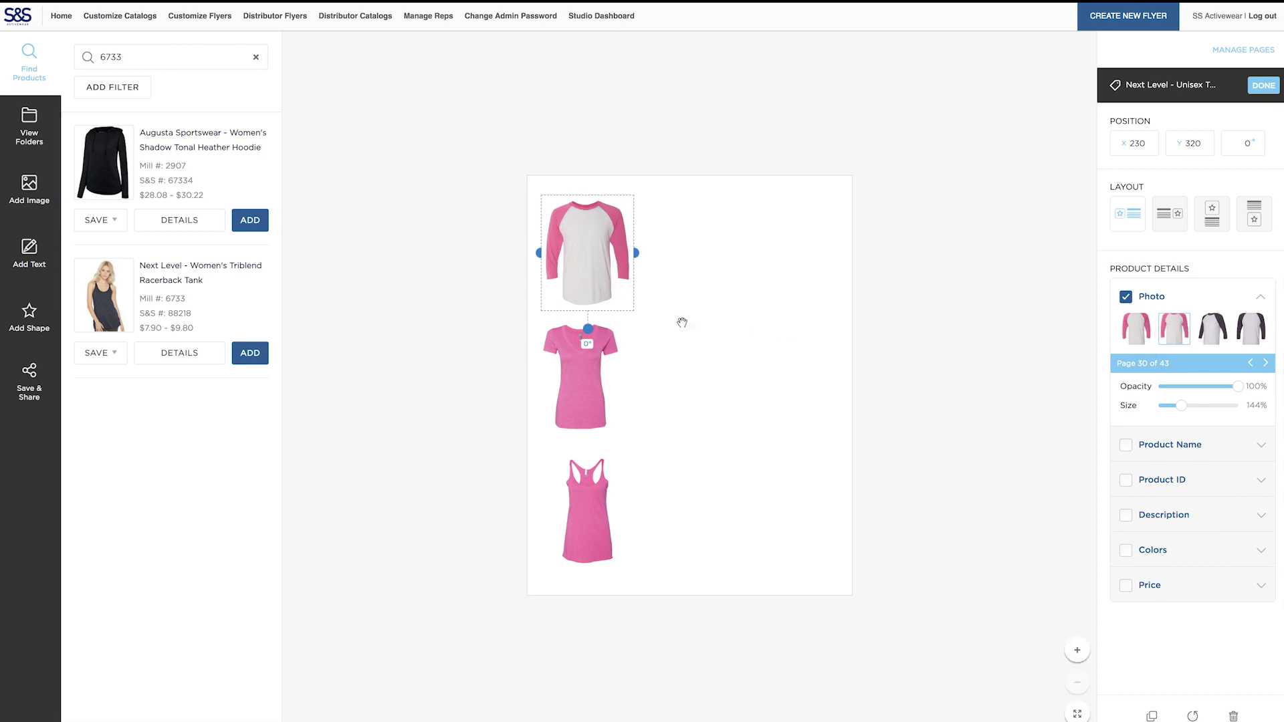
Move the raglan tee upper right at 184% and the tank mid-page at 196%
{"action": "left_click_drag", "start_coordinate": [608, 245], "coordinate": [817, 224]}
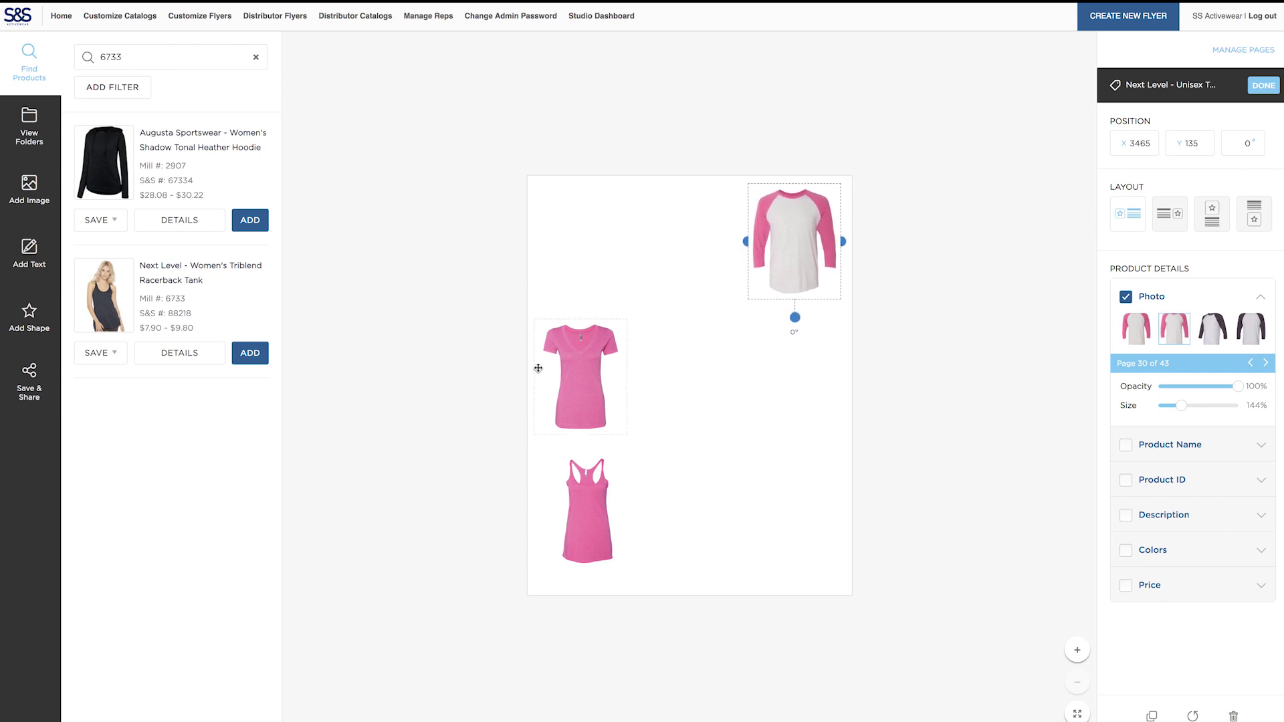
{"action": "left_click_drag", "start_coordinate": [592, 520], "coordinate": [717, 339]}
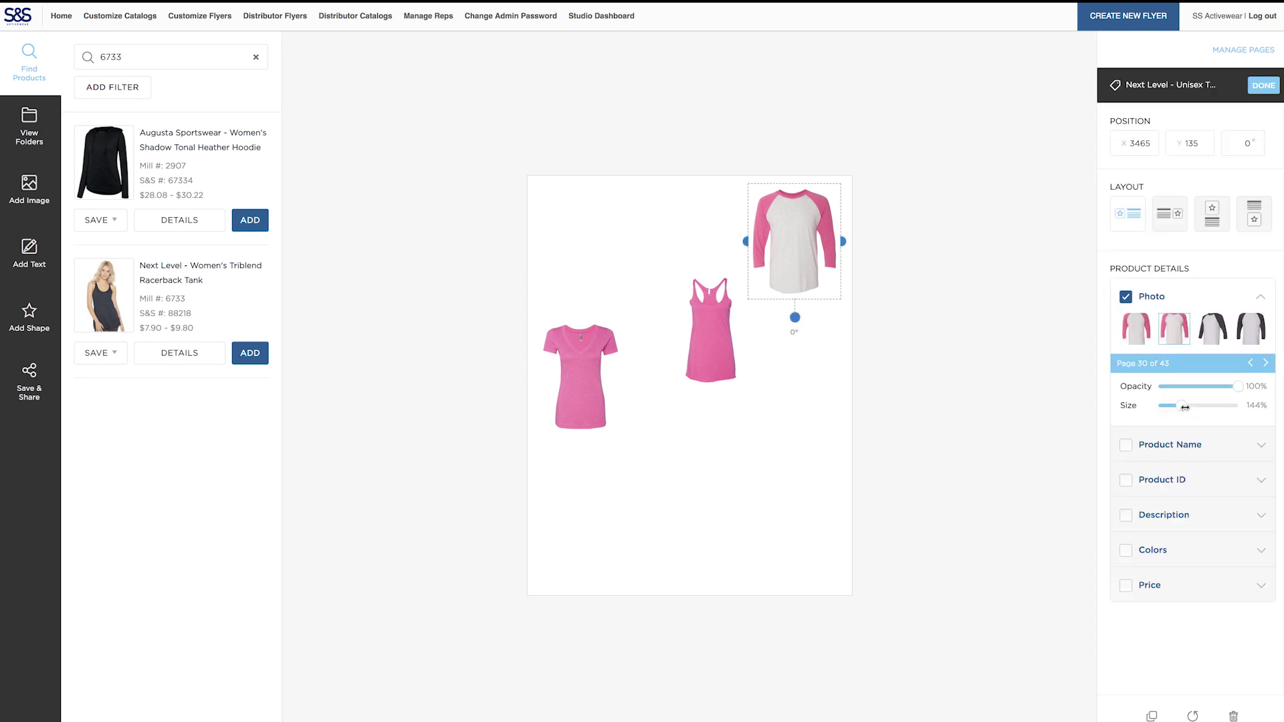
{"action": "left_click_drag", "start_coordinate": [1185, 406], "coordinate": [1193, 407]}
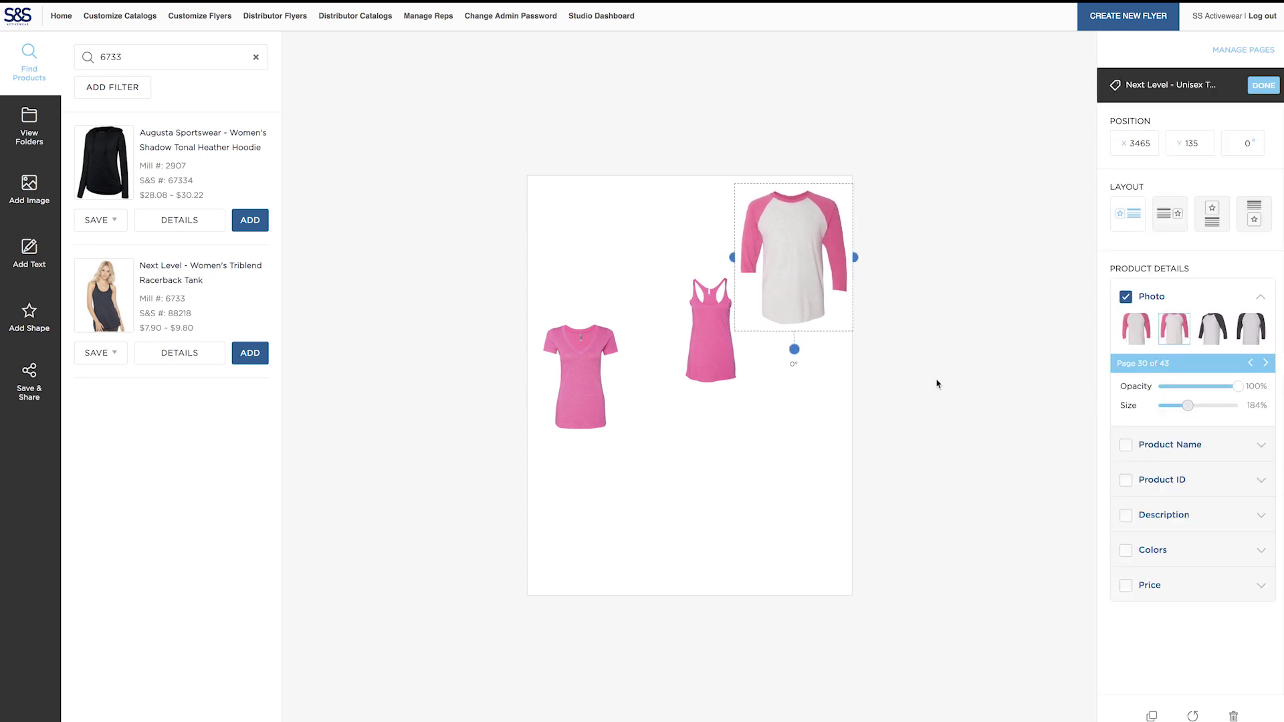
{"action": "left_click_drag", "start_coordinate": [716, 335], "coordinate": [687, 322]}
{"action": "left_click", "coordinate": [687, 321]}
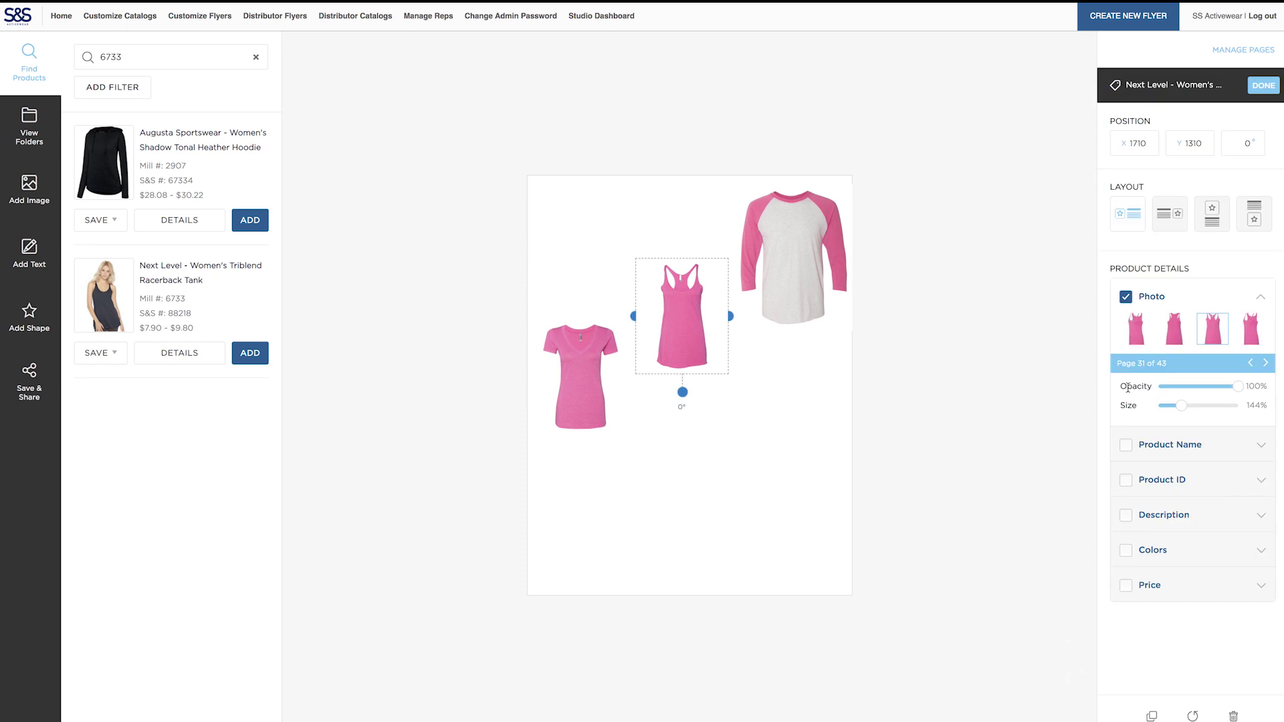
{"action": "left_click_drag", "start_coordinate": [1180, 405], "coordinate": [1190, 404]}
Enlarge the V-neck tee to 192% and nudge the tank into its staggered spot
{"action": "left_click", "coordinate": [566, 379]}
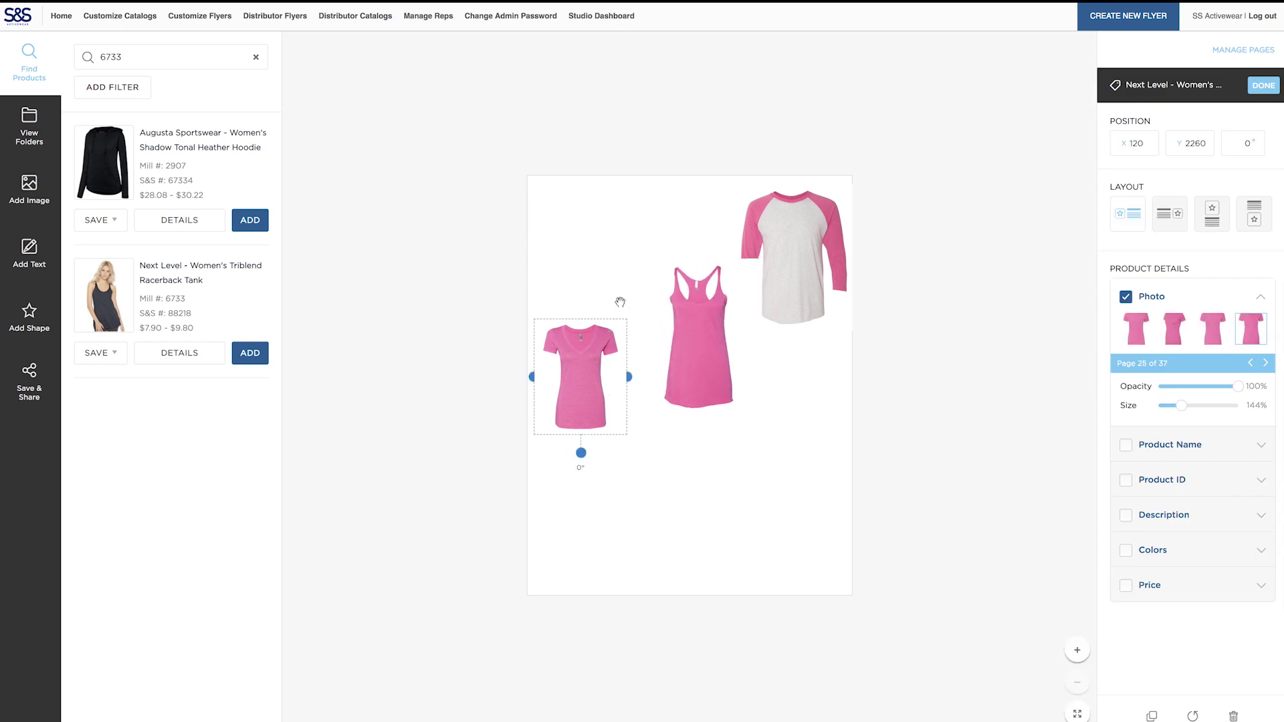
{"action": "left_click_drag", "start_coordinate": [1181, 405], "coordinate": [1193, 405]}
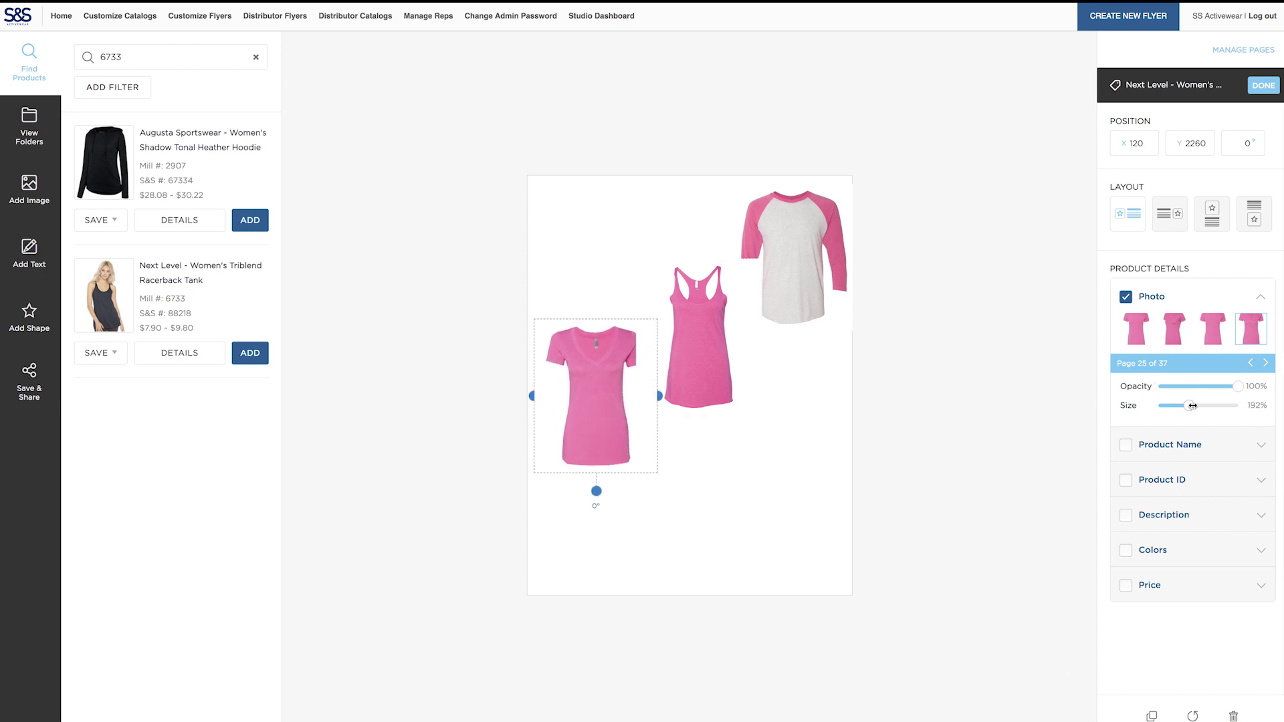
{"action": "left_click", "coordinate": [716, 368]}
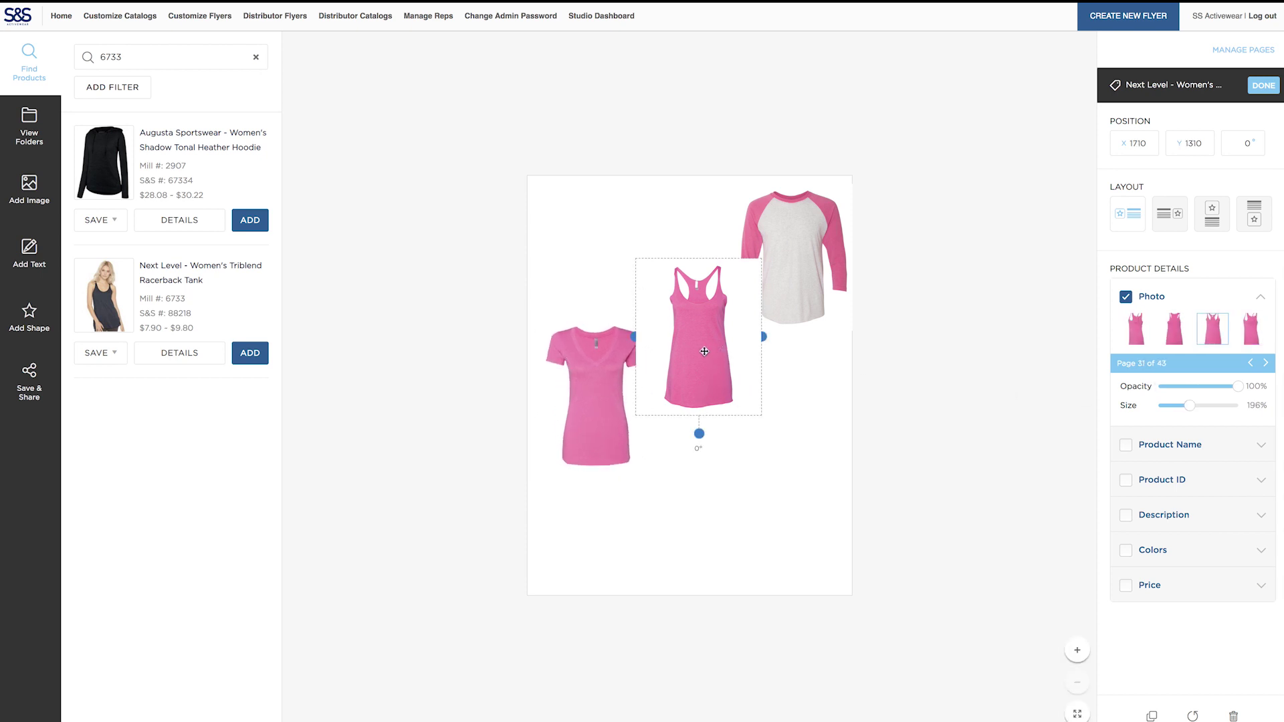
{"action": "mouse_move", "coordinate": [704, 351]}
{"action": "left_mouse_down"}
{"action": "mouse_move", "coordinate": [731, 345]}
{"action": "mouse_move", "coordinate": [662, 356]}
{"action": "mouse_move", "coordinate": [693, 337]}
{"action": "left_mouse_up"}
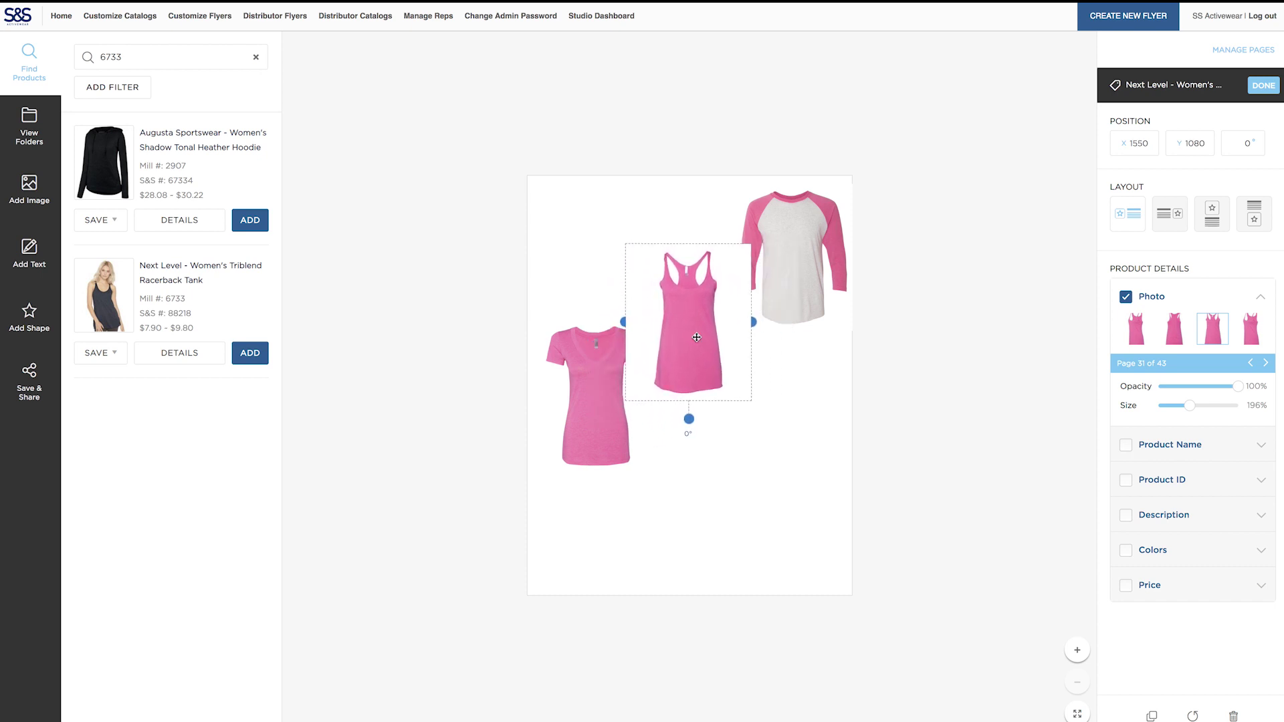
{"action": "left_click", "coordinate": [1253, 93]}
{"action": "left_click_drag", "start_coordinate": [1106, 84], "coordinate": [1107, 180]}
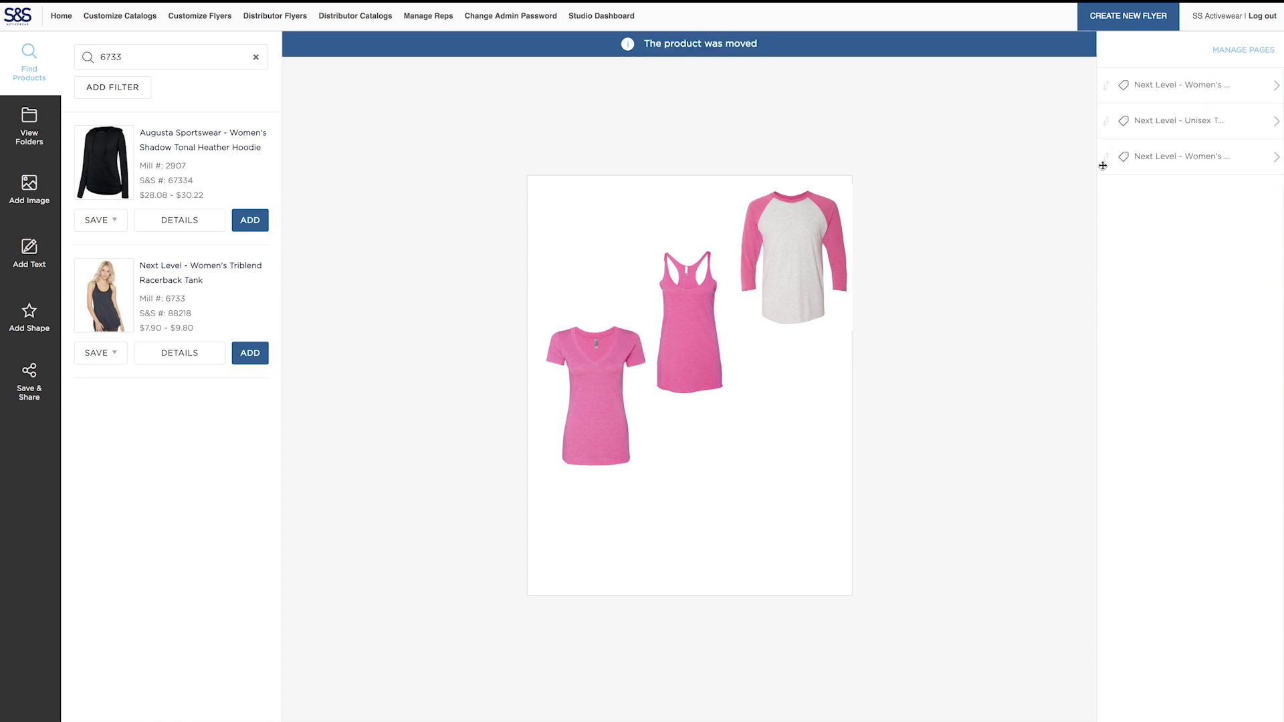
Nudge the tank top into place and duplicate the pink raglan tee
{"action": "left_click_drag", "start_coordinate": [700, 323], "coordinate": [702, 324]}
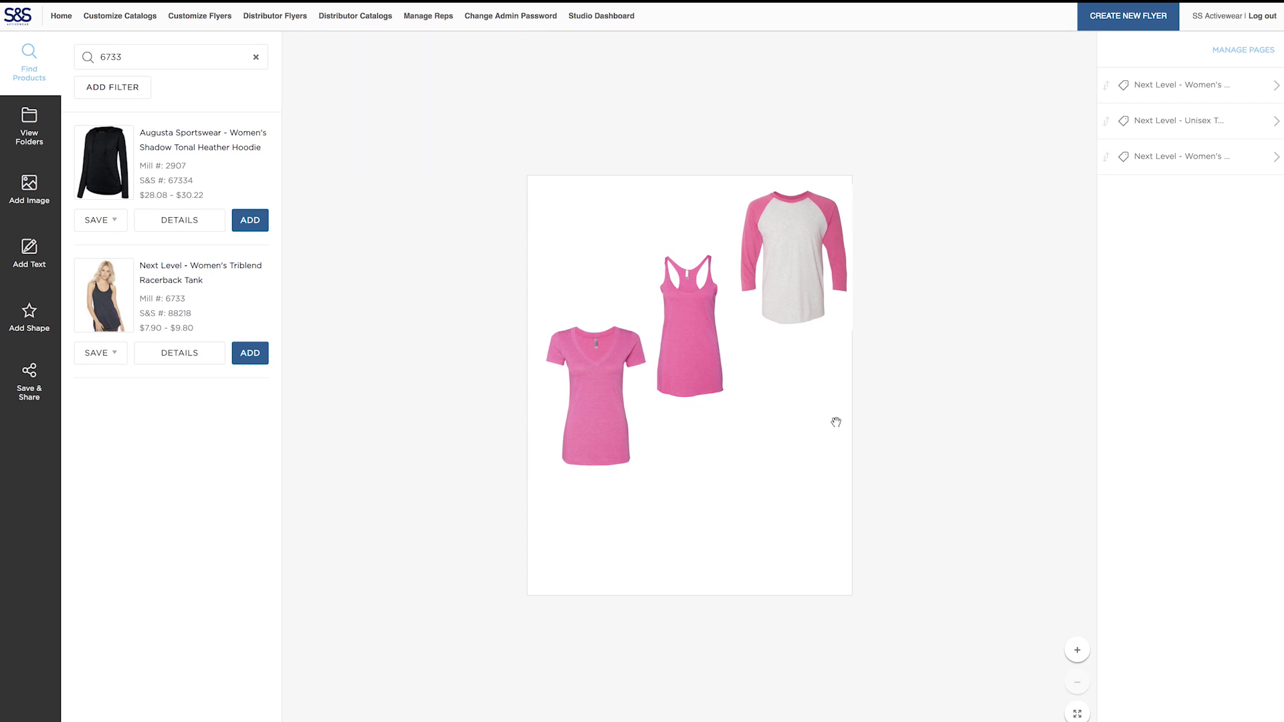
{"action": "left_click", "coordinate": [794, 236]}
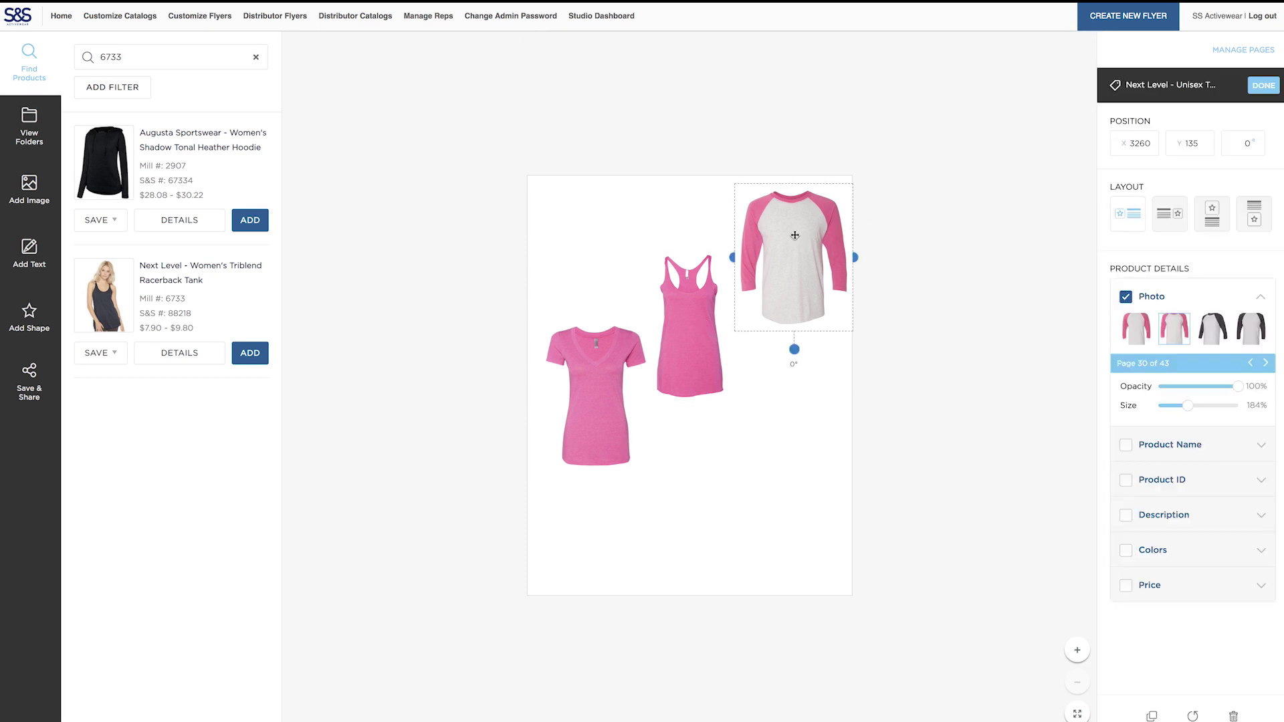
{"action": "left_click", "coordinate": [1152, 716]}
{"action": "left_click", "coordinate": [1125, 296]}
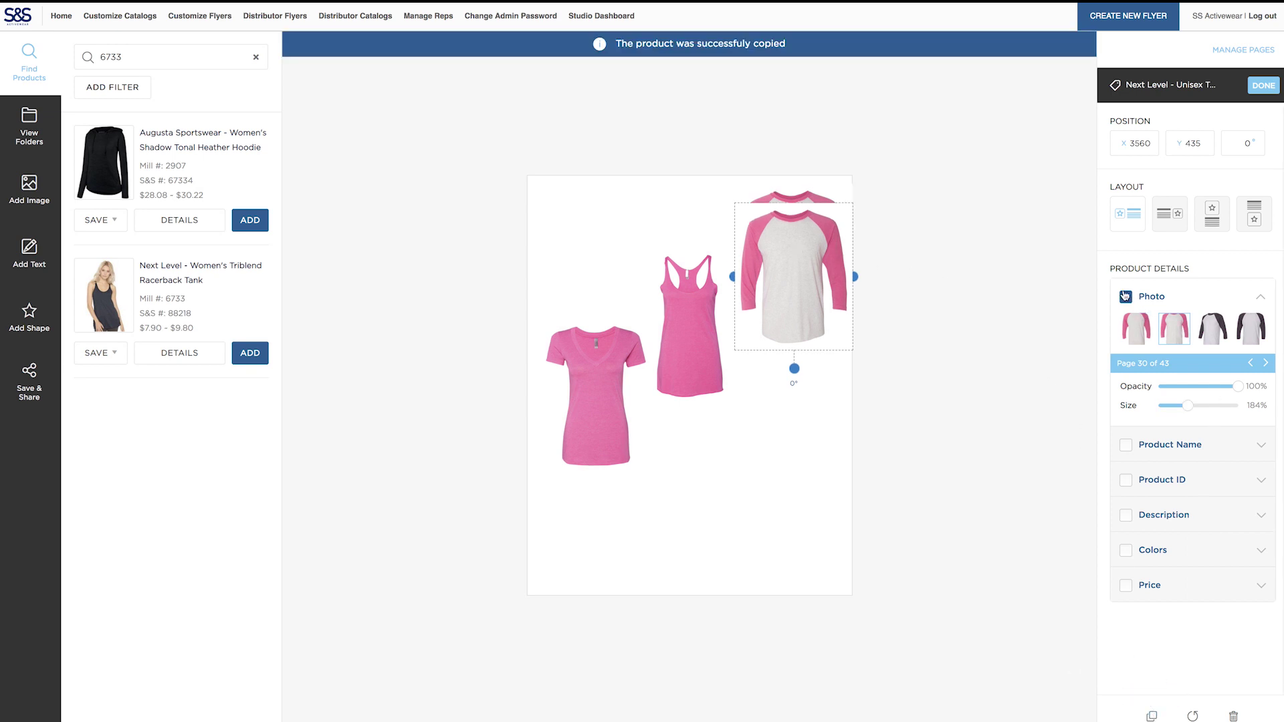
Show the raglan copy's name and Mill # 6051 as text at the page's top-left
{"action": "left_click", "coordinate": [1126, 446]}
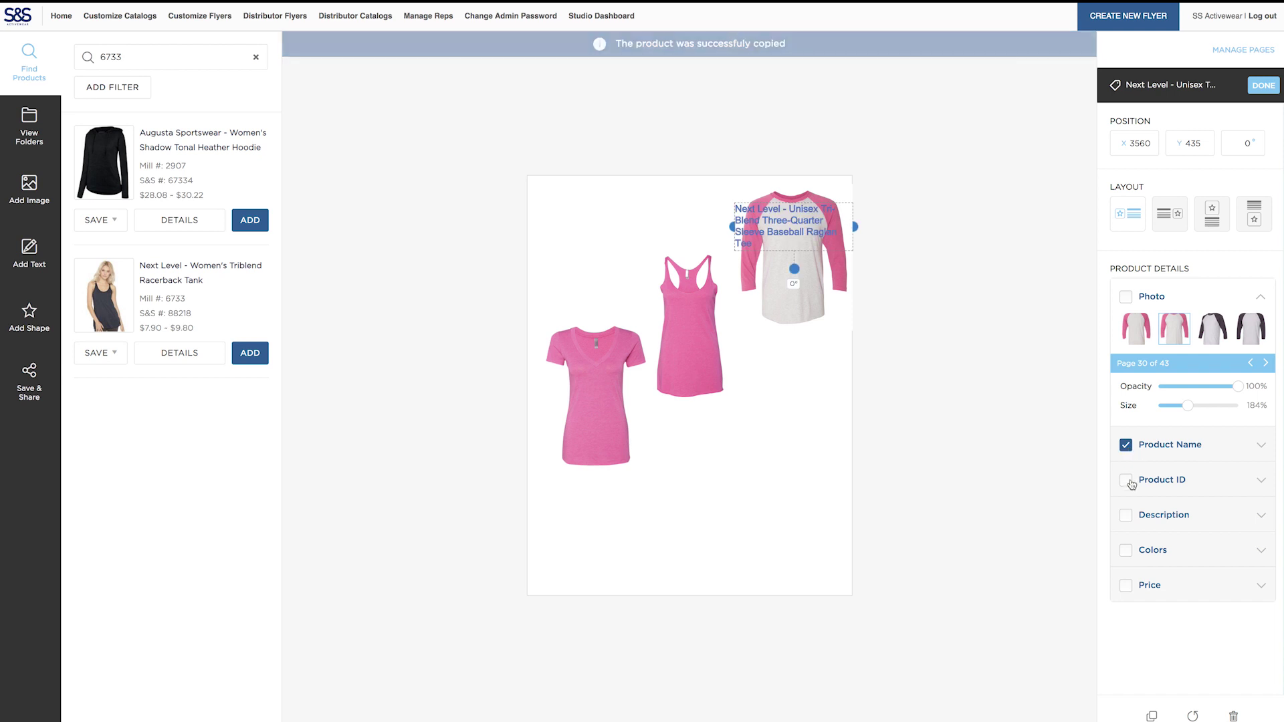
{"action": "left_click", "coordinate": [1127, 481]}
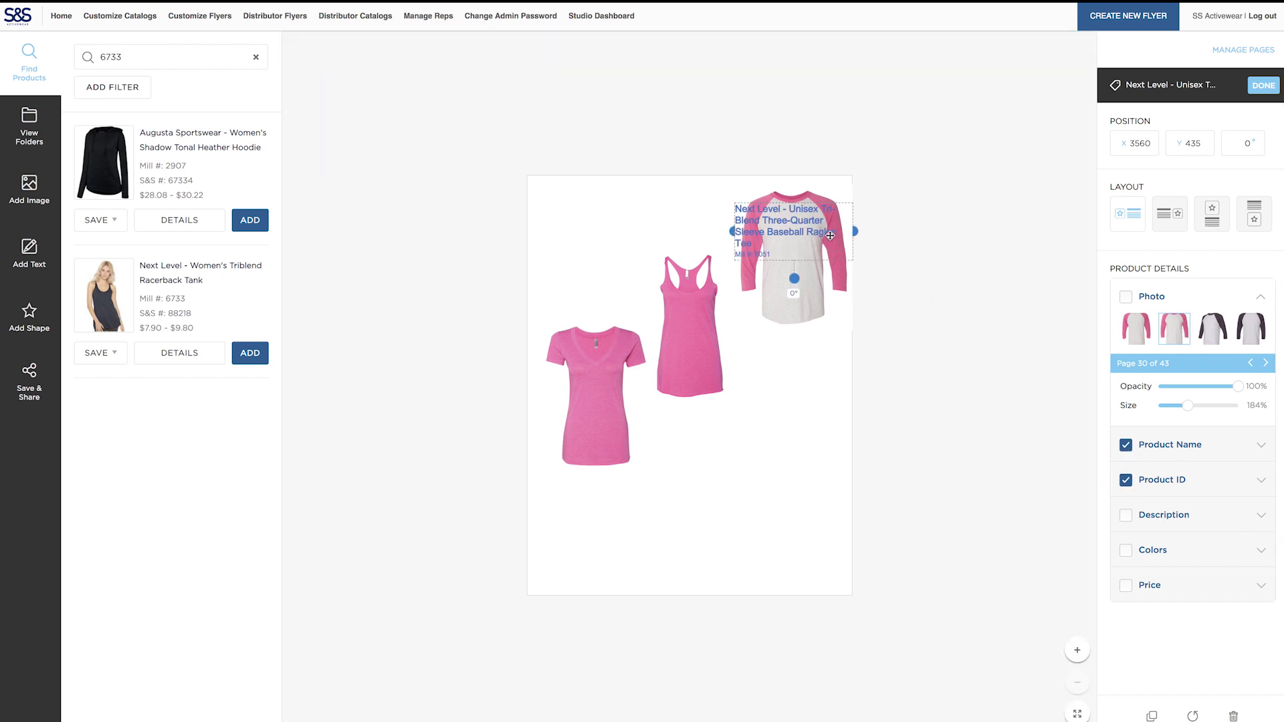
{"action": "left_click_drag", "start_coordinate": [829, 236], "coordinate": [733, 199]}
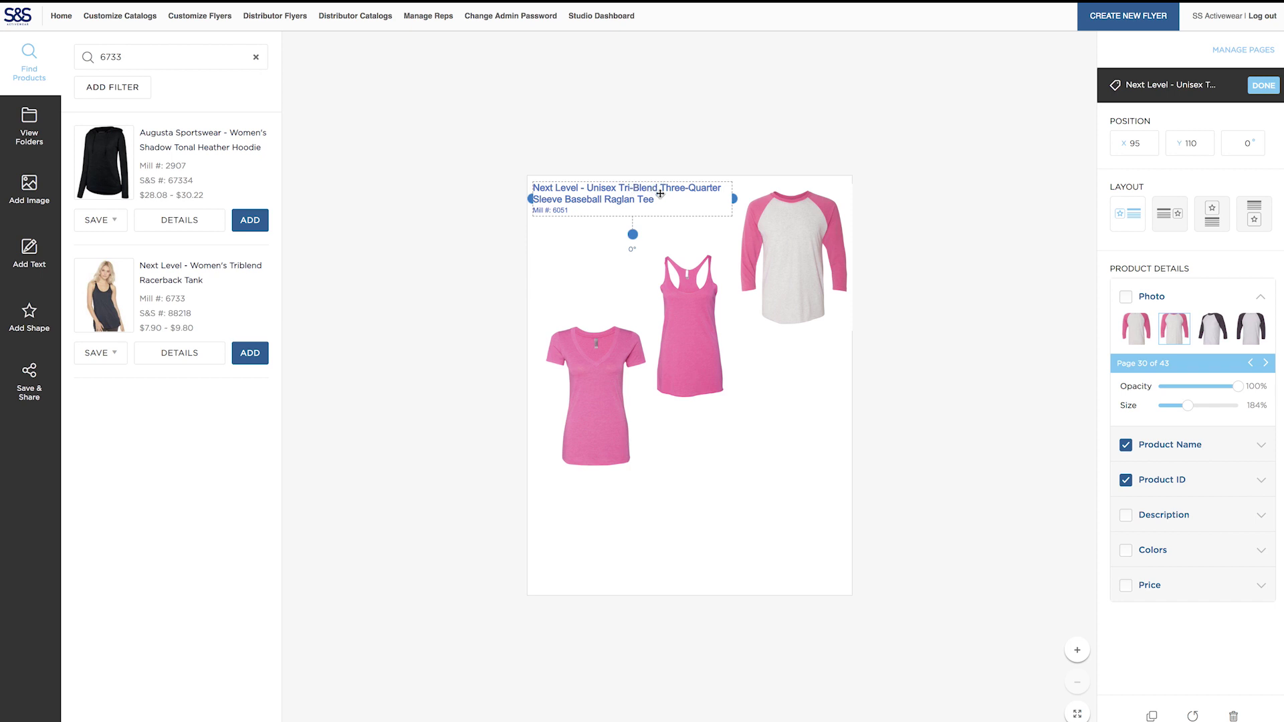
{"action": "left_click", "coordinate": [1220, 445]}
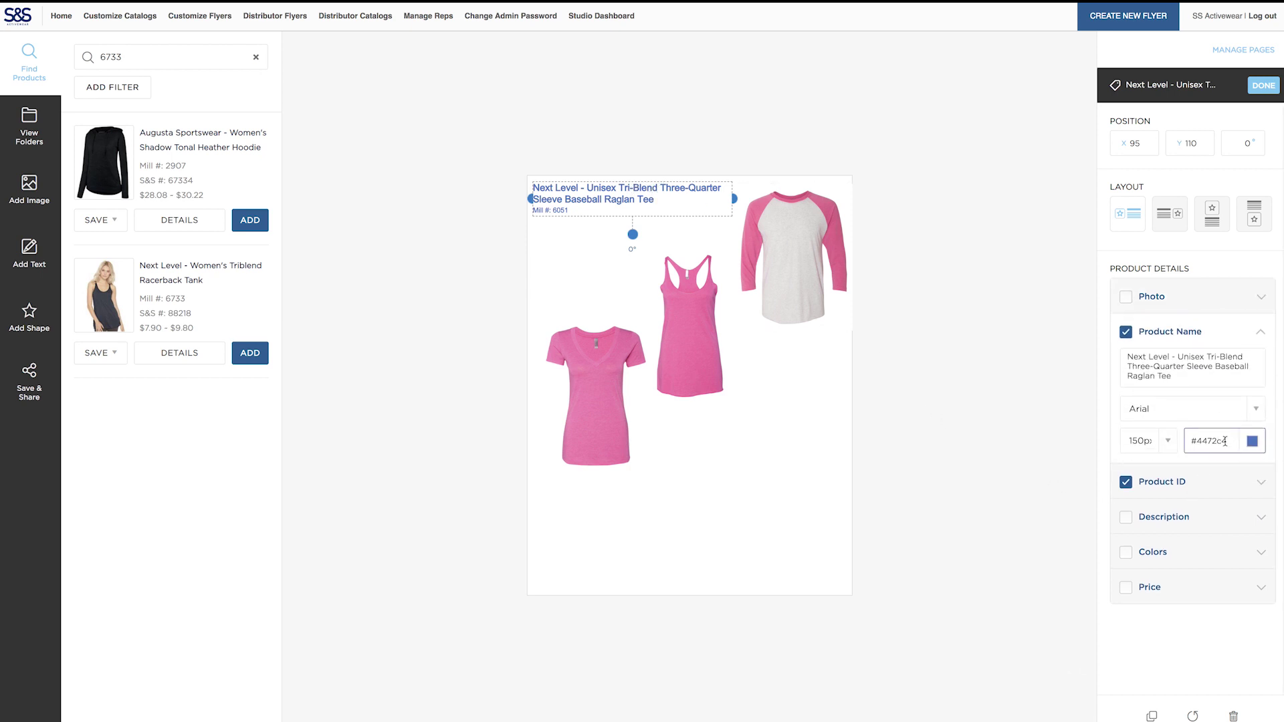
Set the raglan label's name text to 120px and Mill # text to 100px
{"action": "left_click", "coordinate": [1168, 441]}
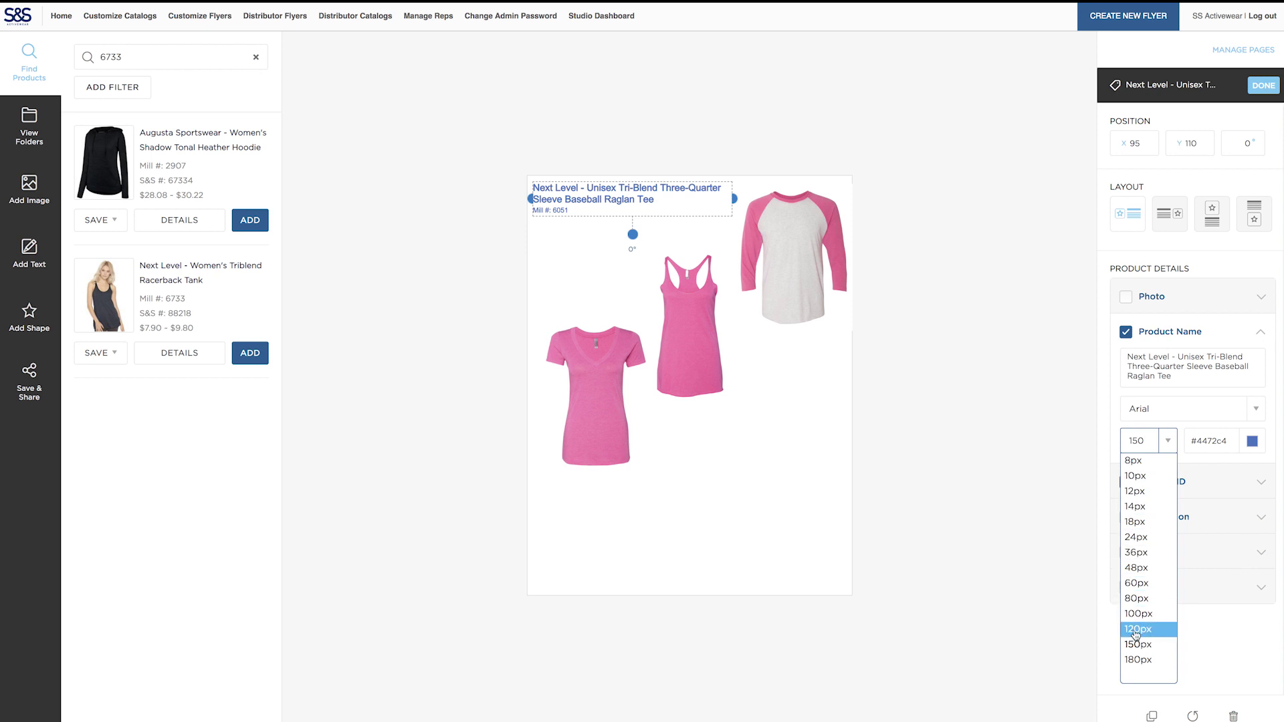
{"action": "left_click", "coordinate": [1160, 628]}
{"action": "left_click", "coordinate": [1200, 483]}
{"action": "left_click", "coordinate": [1166, 460]}
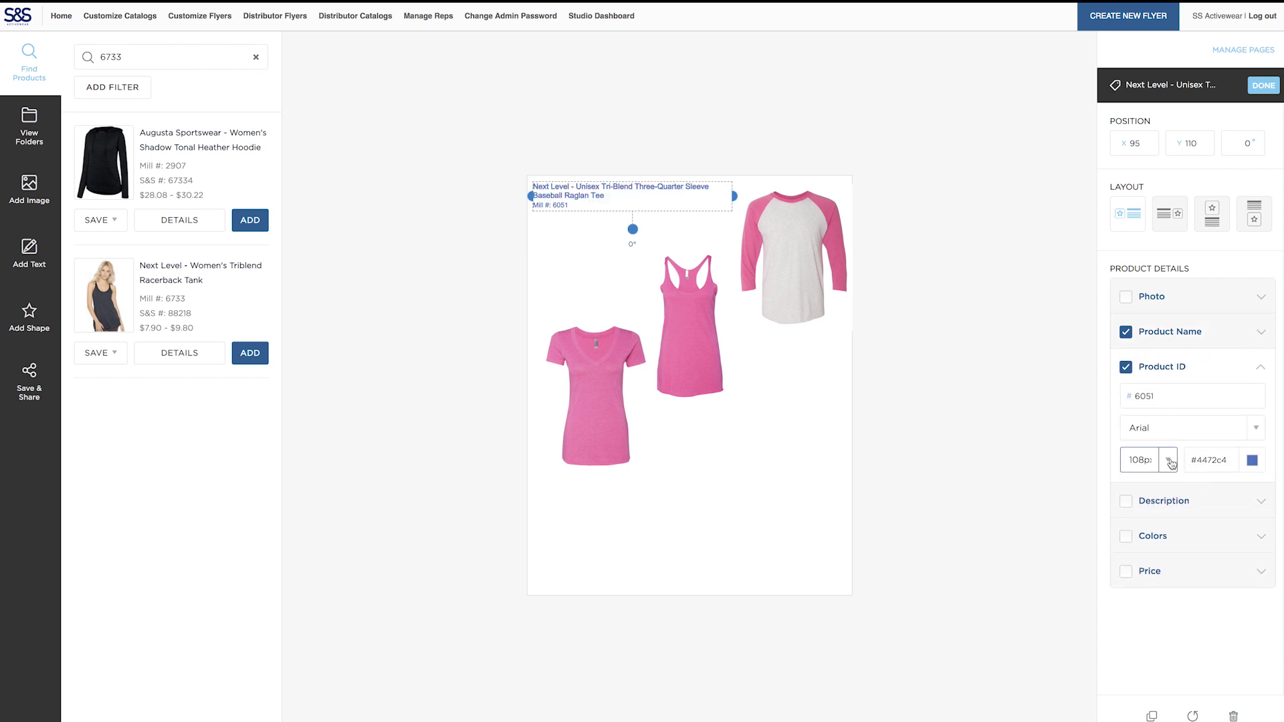
{"action": "left_click", "coordinate": [1158, 632]}
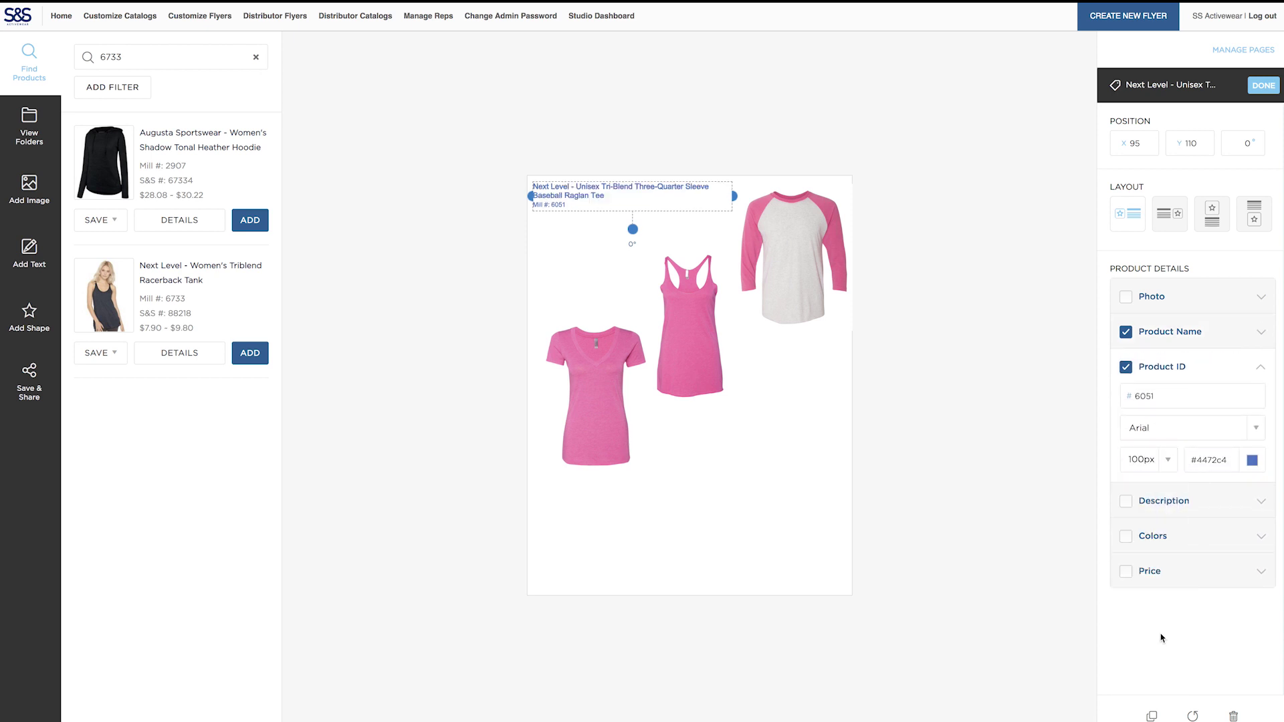
Colour the label's name a muted rose red and its Mill # soft pink #e3a9a5
{"action": "left_click", "coordinate": [1214, 331]}
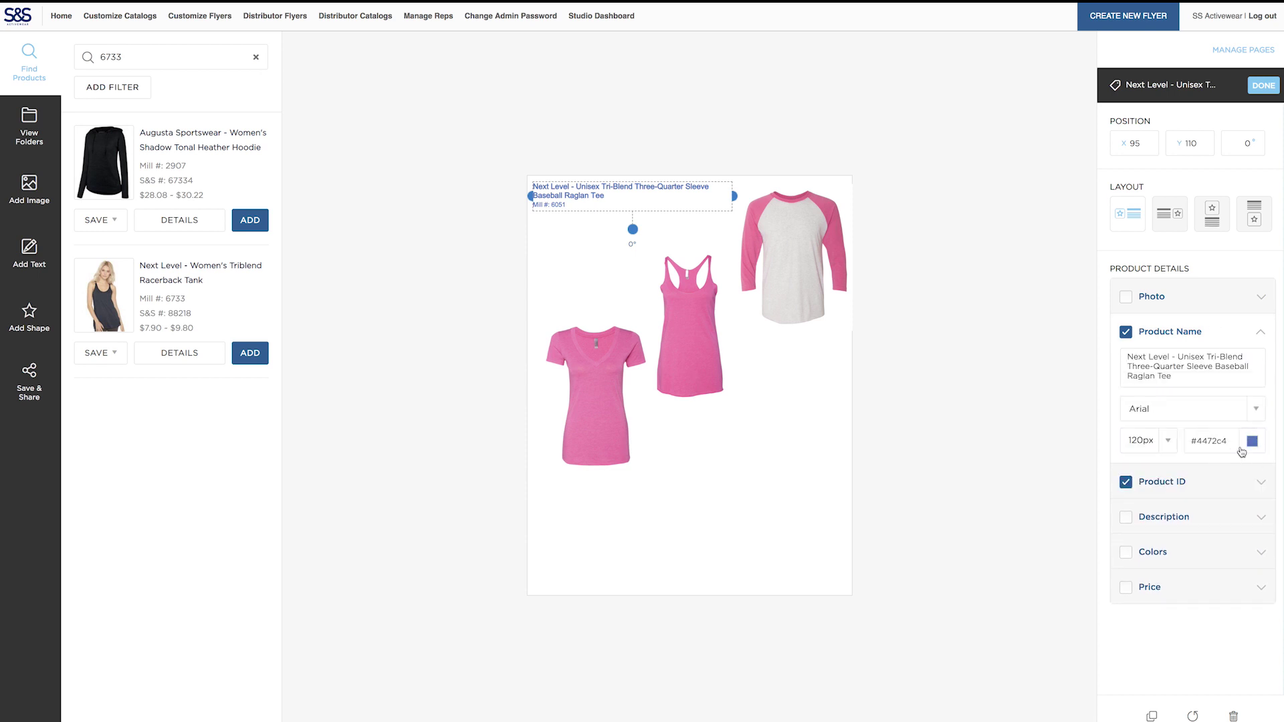
{"action": "left_click", "coordinate": [1252, 442]}
{"action": "left_click", "coordinate": [1204, 309]}
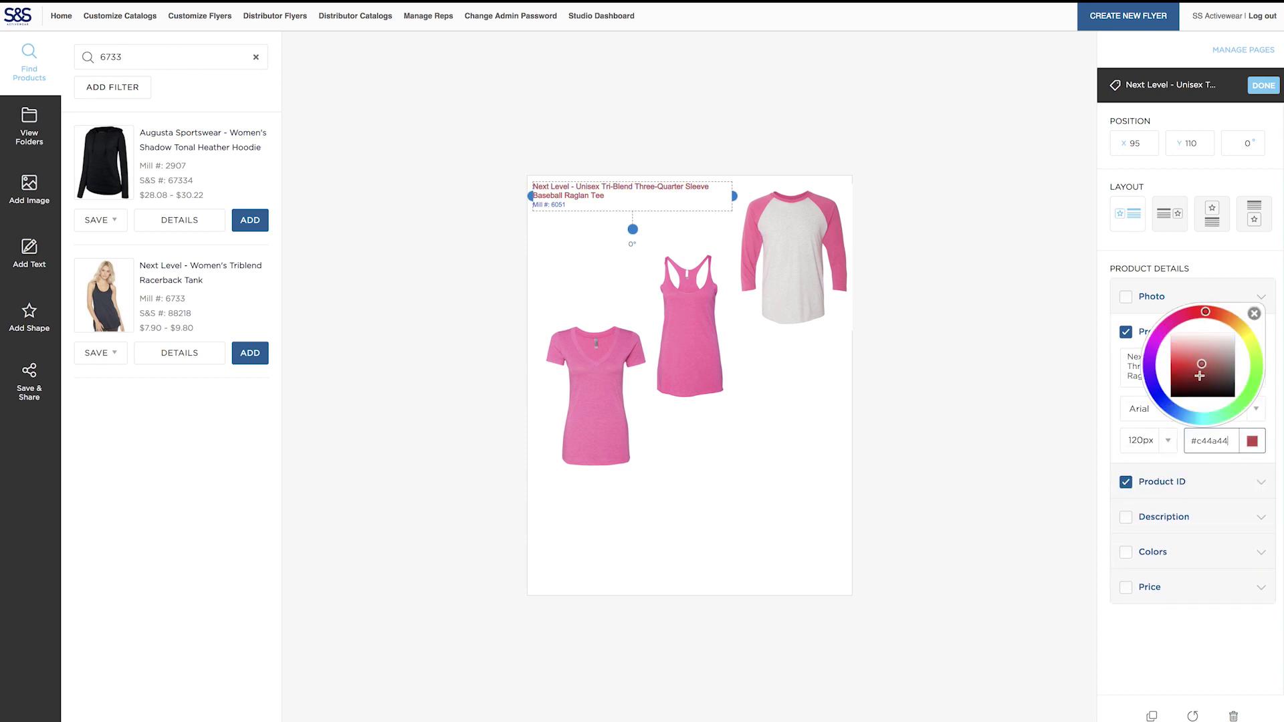
{"action": "left_click_drag", "start_coordinate": [1201, 364], "coordinate": [1212, 356]}
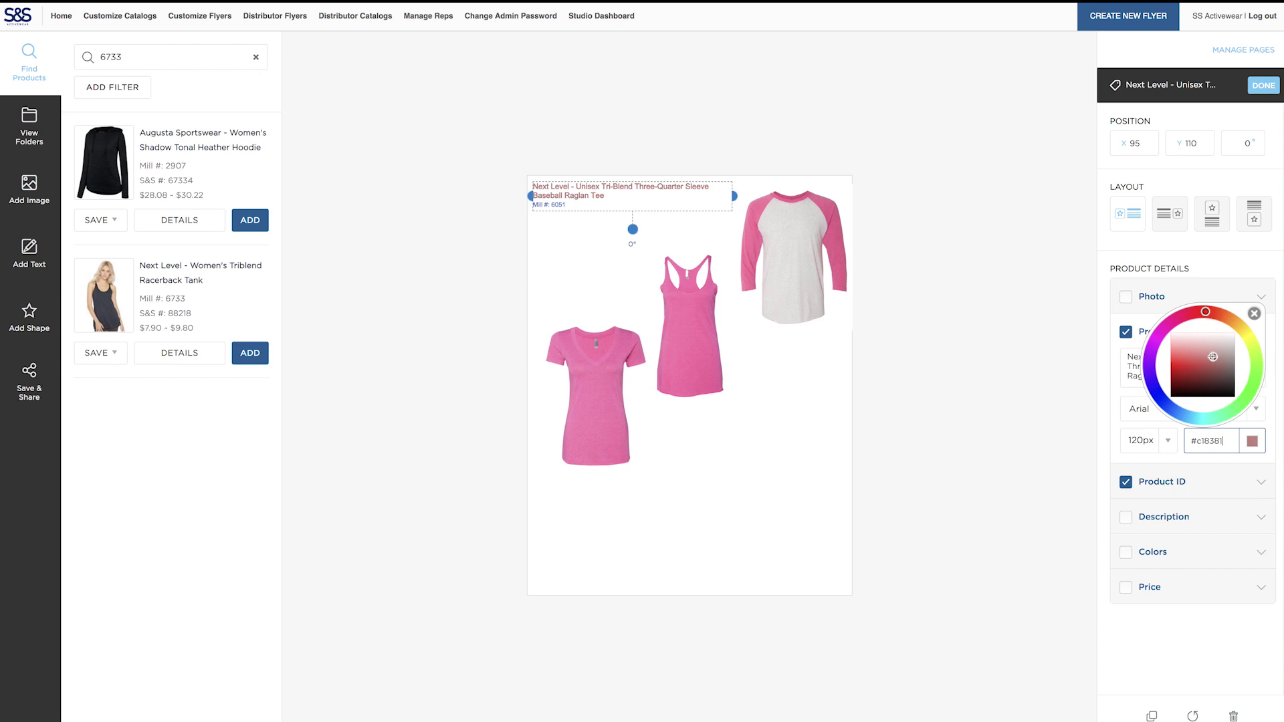
{"action": "left_click", "coordinate": [1218, 492]}
{"action": "left_click", "coordinate": [1252, 461]}
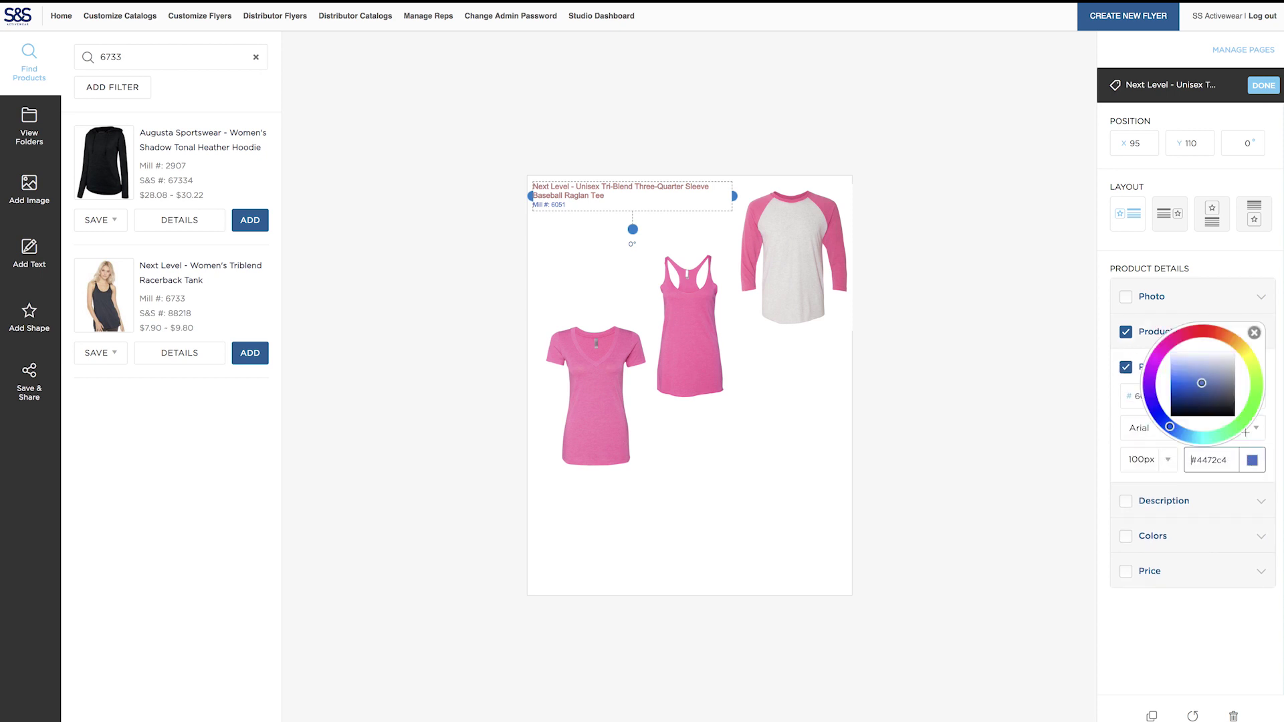
{"action": "left_click", "coordinate": [1205, 331]}
{"action": "left_click_drag", "start_coordinate": [1202, 382], "coordinate": [1201, 367]}
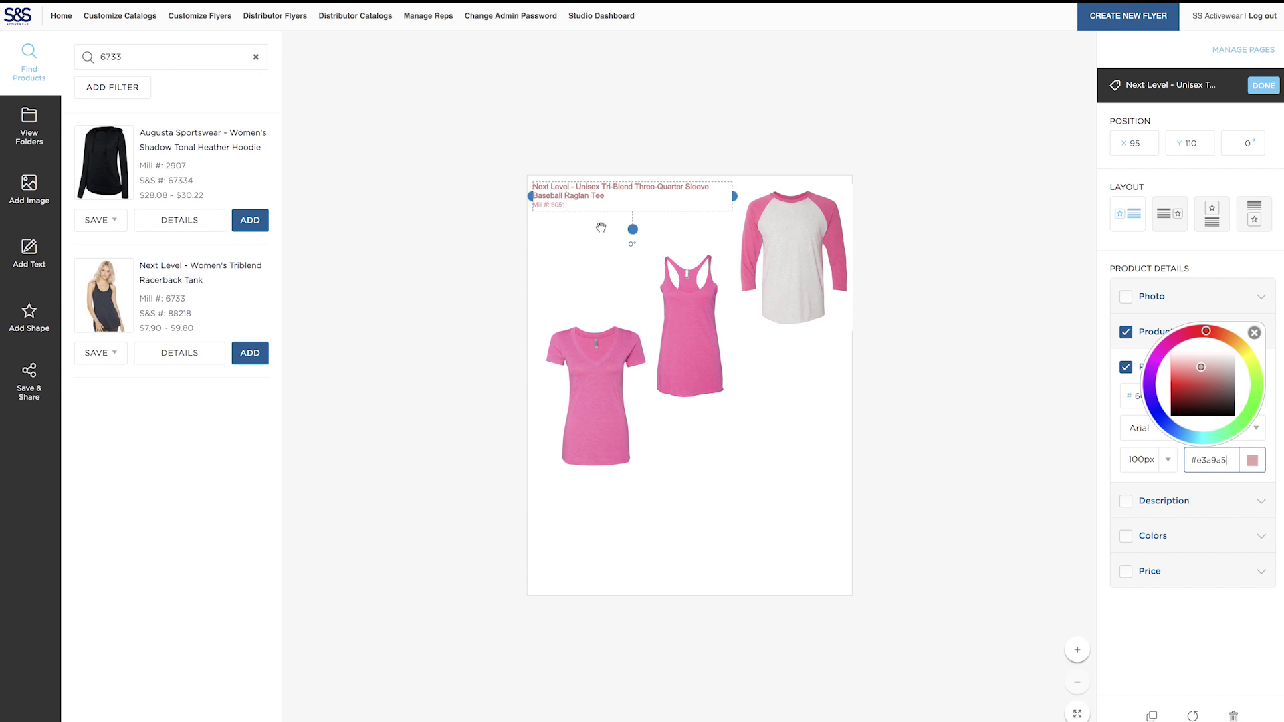
{"action": "left_click", "coordinate": [694, 305]}
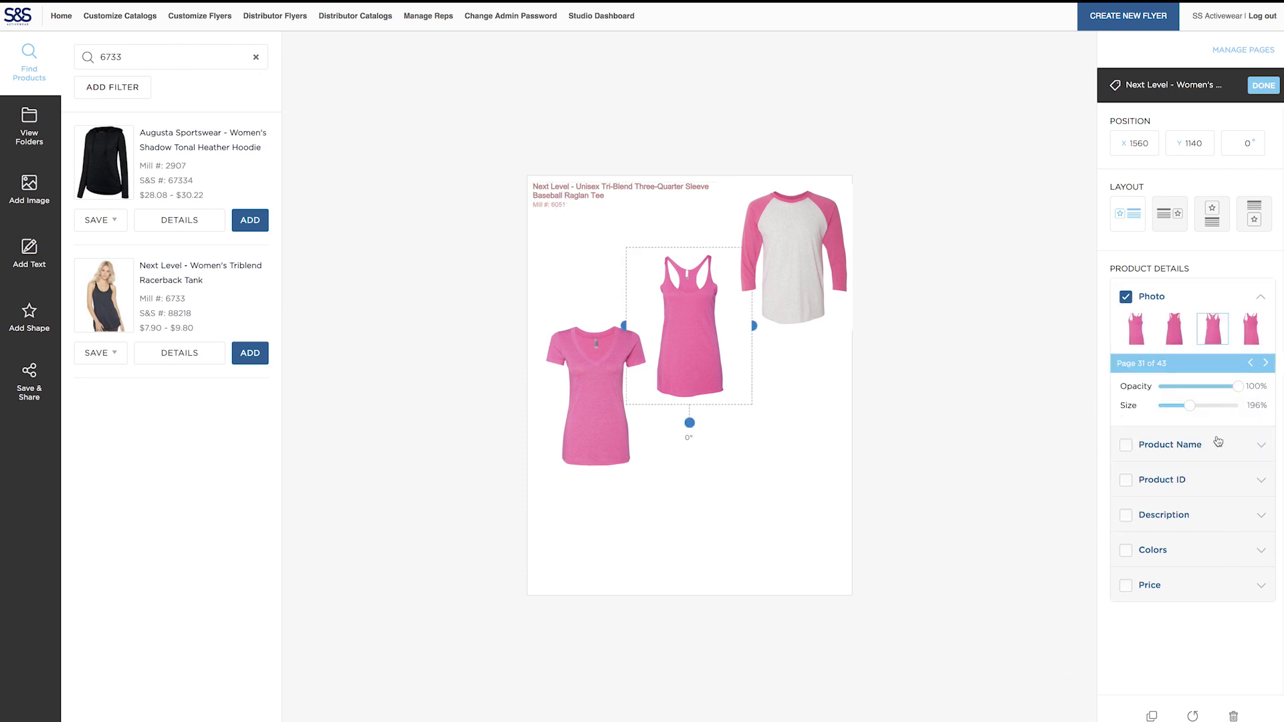
Turn a racerback tank copy into a label with 120px rose-red name and 100px pink Mill #
{"action": "left_click", "coordinate": [1151, 716]}
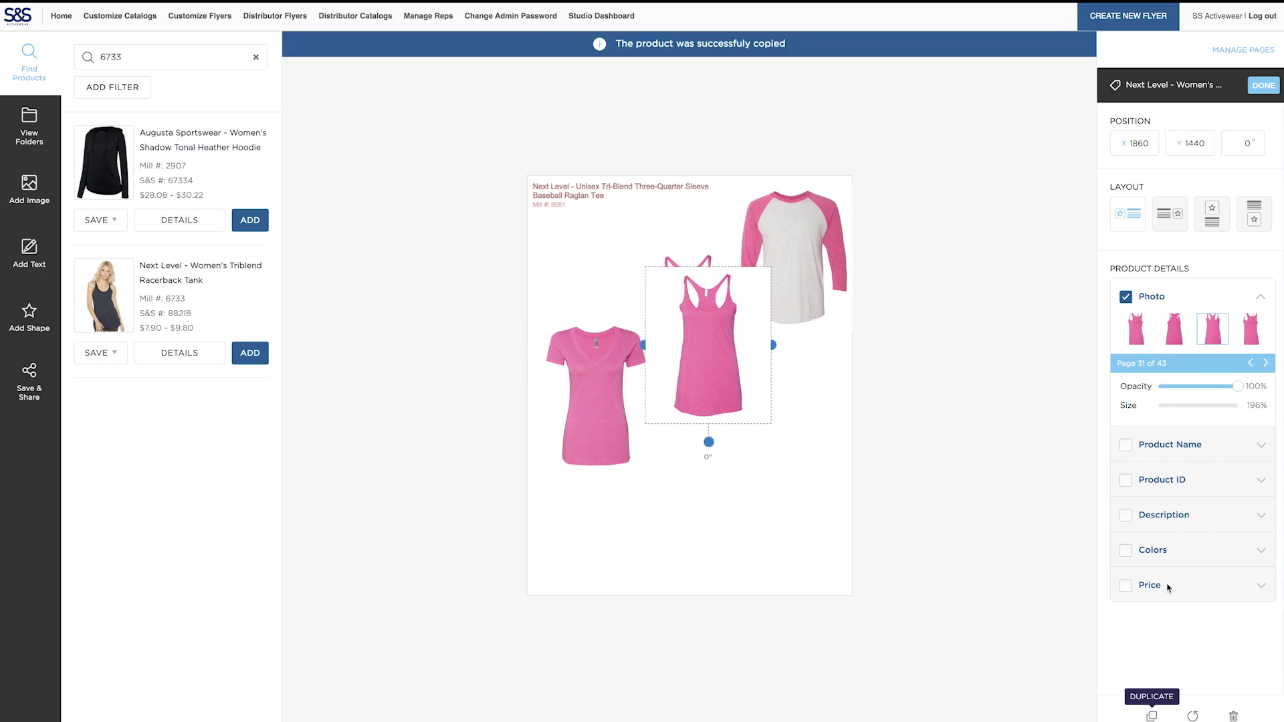
{"action": "left_click", "coordinate": [1126, 296]}
{"action": "left_click", "coordinate": [1125, 444]}
{"action": "left_click", "coordinate": [1125, 479]}
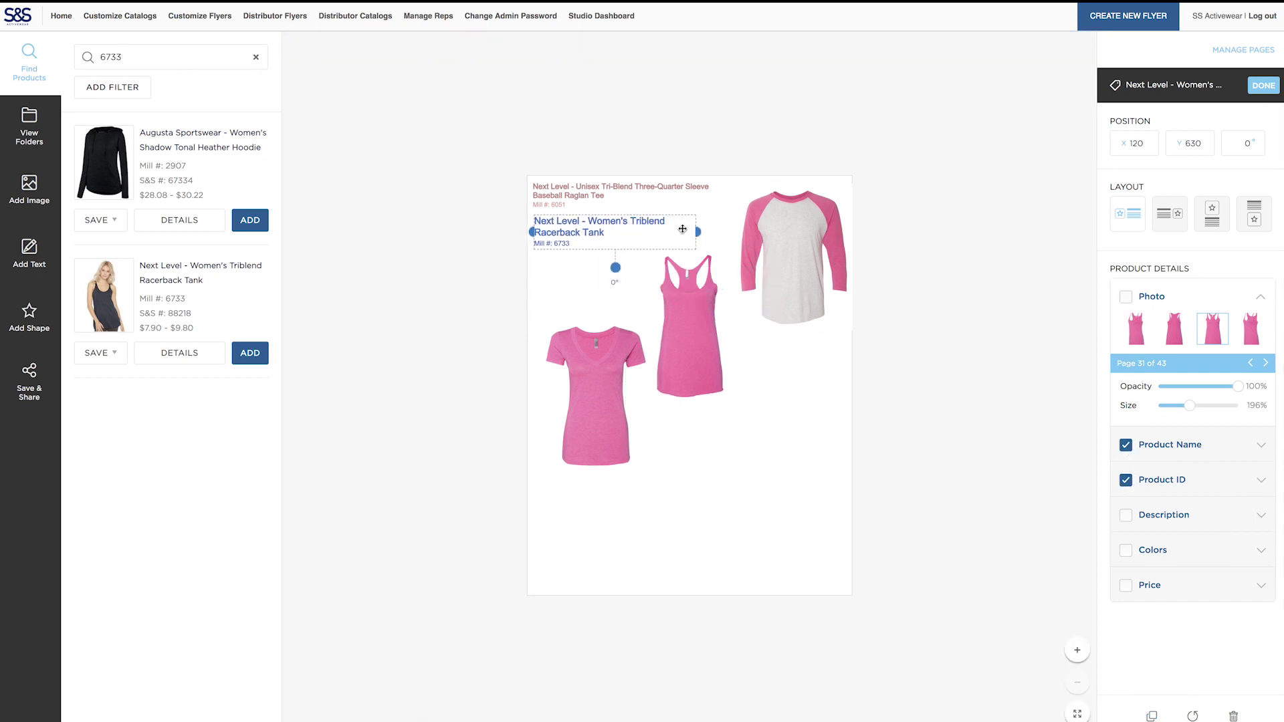
{"action": "left_click", "coordinate": [1170, 445]}
{"action": "left_click", "coordinate": [1145, 441]}
{"action": "left_click", "coordinate": [1136, 588]}
{"action": "left_click", "coordinate": [1252, 440]}
{"action": "left_click", "coordinate": [1209, 359]}
{"action": "left_click", "coordinate": [1170, 479]}
{"action": "left_click", "coordinate": [1148, 459]}
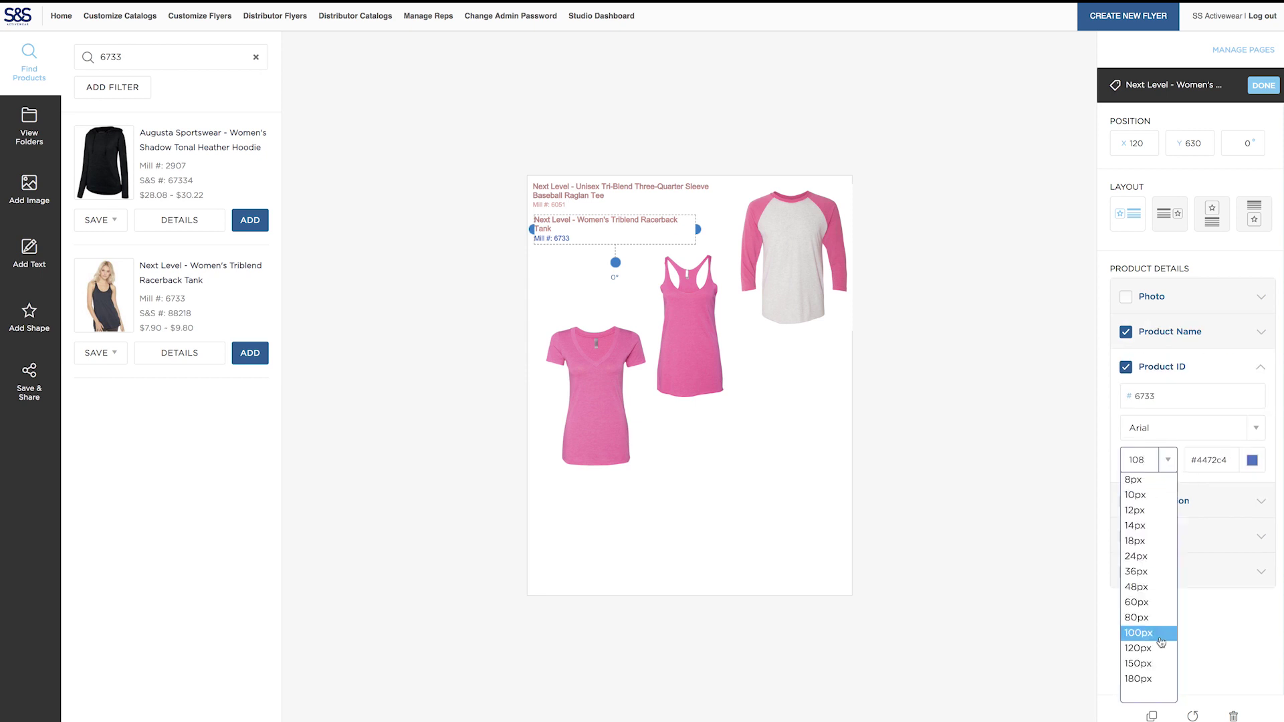
{"action": "left_click", "coordinate": [1160, 633]}
{"action": "left_click", "coordinate": [1252, 460]}
{"action": "left_click", "coordinate": [1203, 374]}
{"action": "left_click", "coordinate": [1029, 554]}
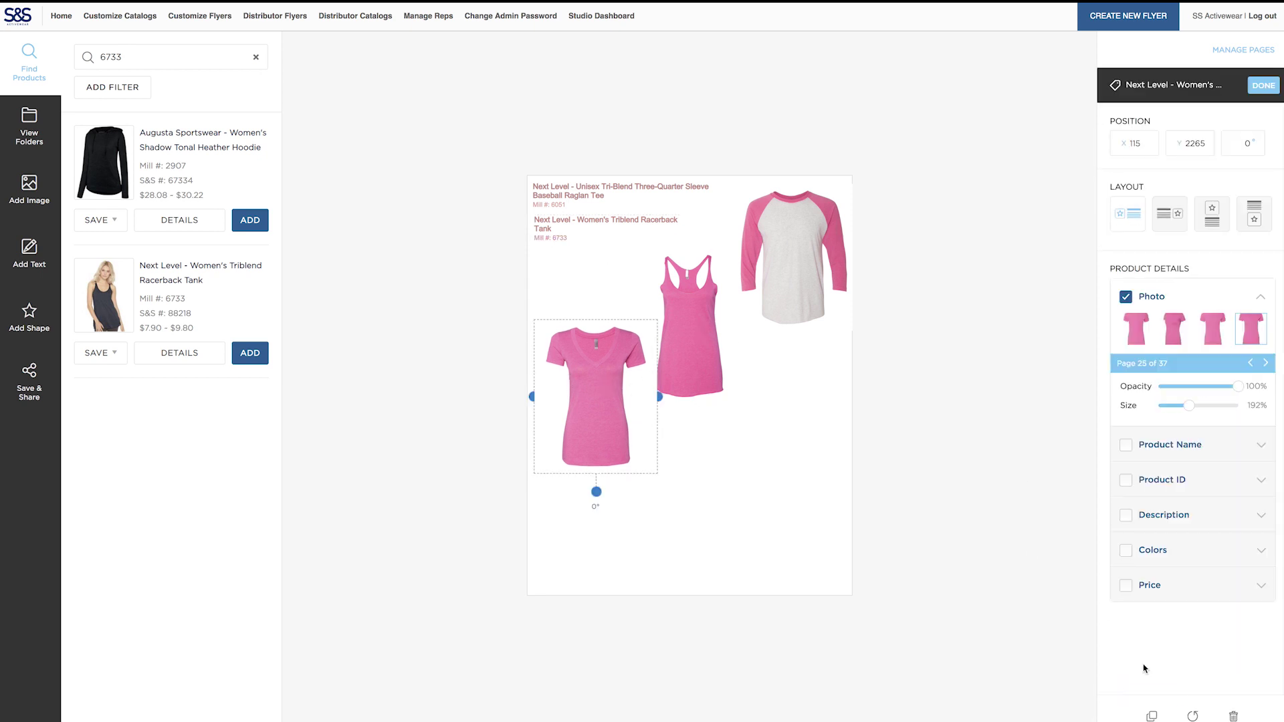
Make a matching Deep V label with rose-red name and #e09e9a pink Mill # text
{"action": "left_click", "coordinate": [1151, 716]}
{"action": "left_click", "coordinate": [1125, 296]}
{"action": "left_click", "coordinate": [1125, 332]}
{"action": "left_click", "coordinate": [1125, 482]}
{"action": "left_click", "coordinate": [1167, 440]}
{"action": "left_click", "coordinate": [1137, 628]}
{"action": "left_click", "coordinate": [1251, 440]}
{"action": "left_click", "coordinate": [1206, 359]}
{"action": "left_click", "coordinate": [1218, 481]}
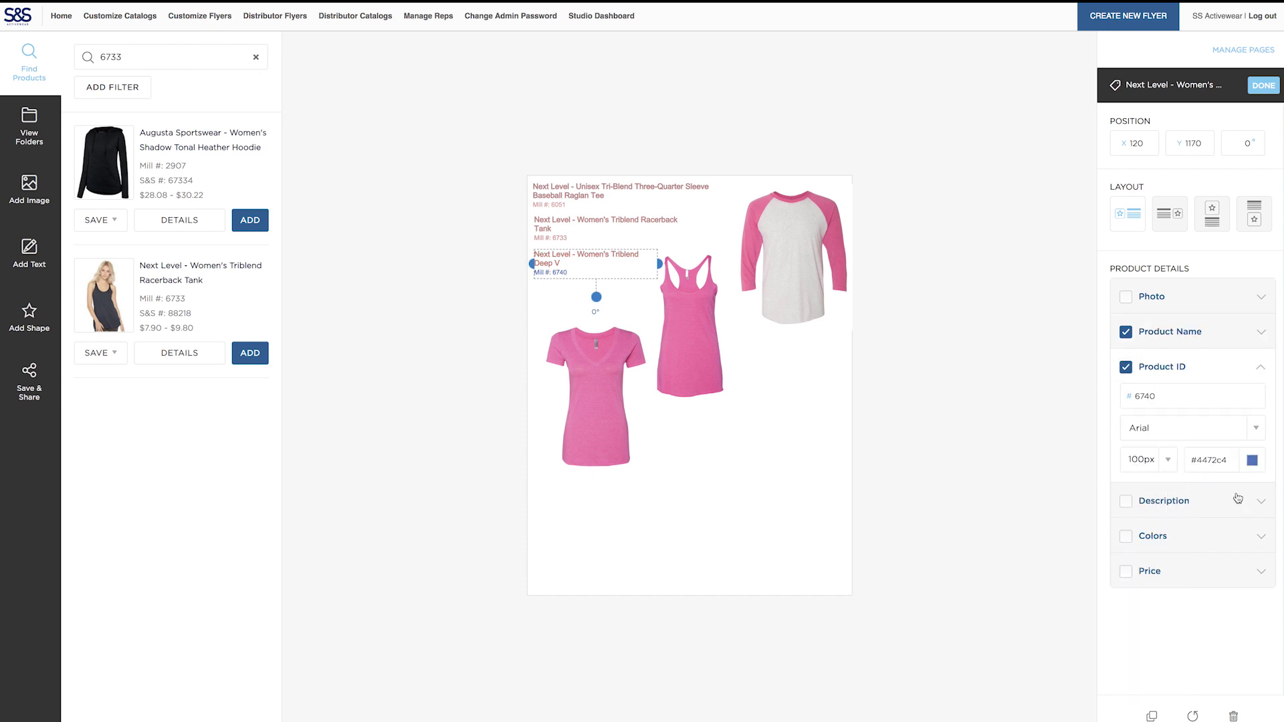
{"action": "left_click", "coordinate": [1252, 460]}
{"action": "left_click", "coordinate": [879, 336]}
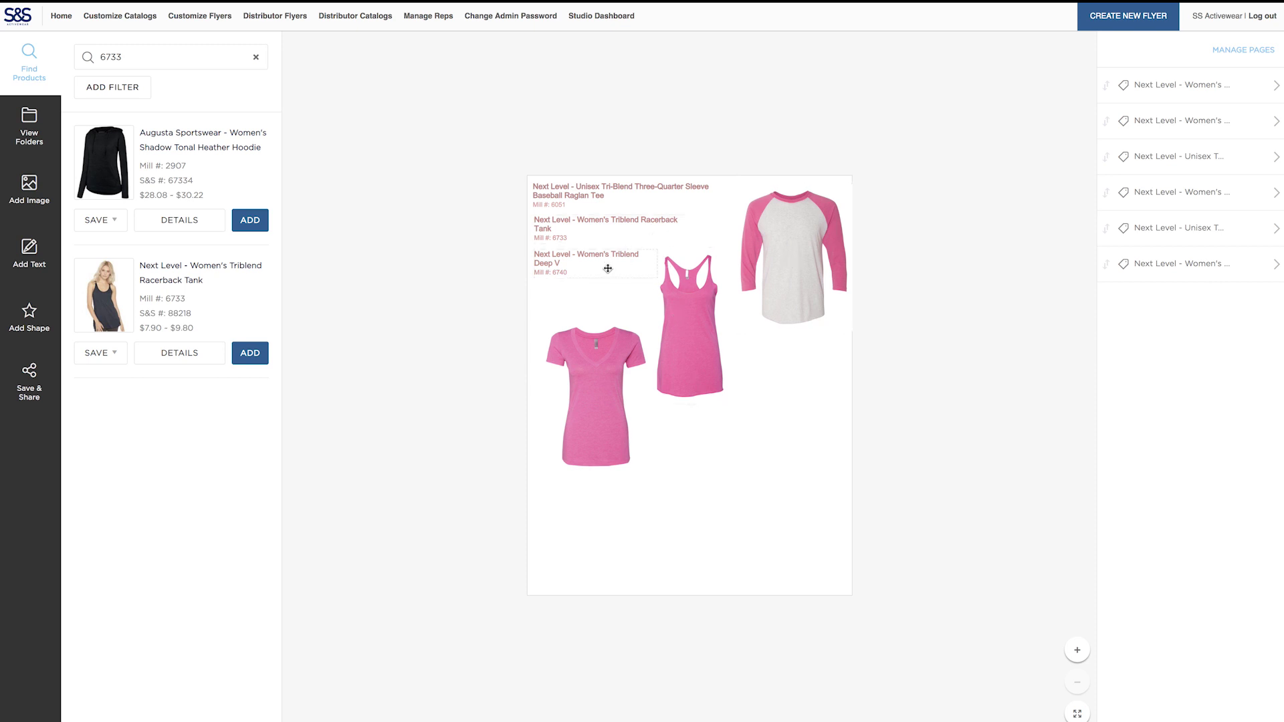
{"action": "left_click_drag", "start_coordinate": [783, 294], "coordinate": [783, 282]}
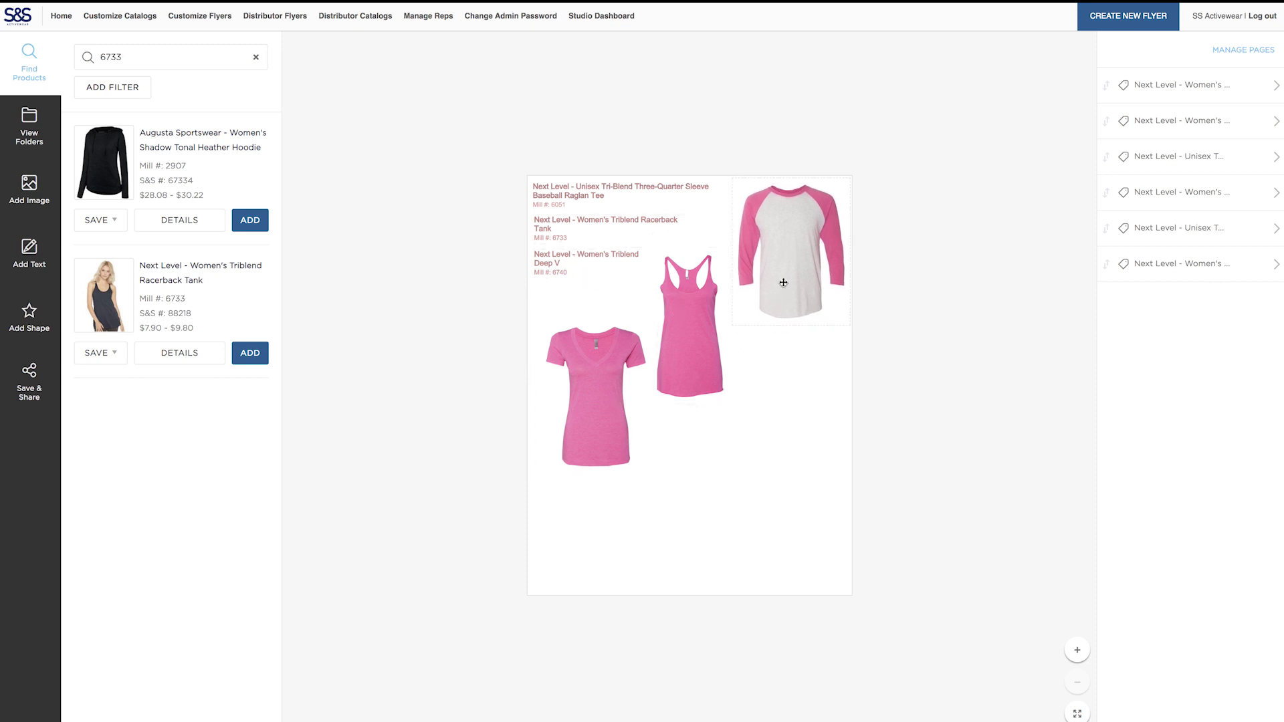
Prefix the raglan tee and racerback tank product names with '1.' and '2.'
{"action": "left_click", "coordinate": [579, 198]}
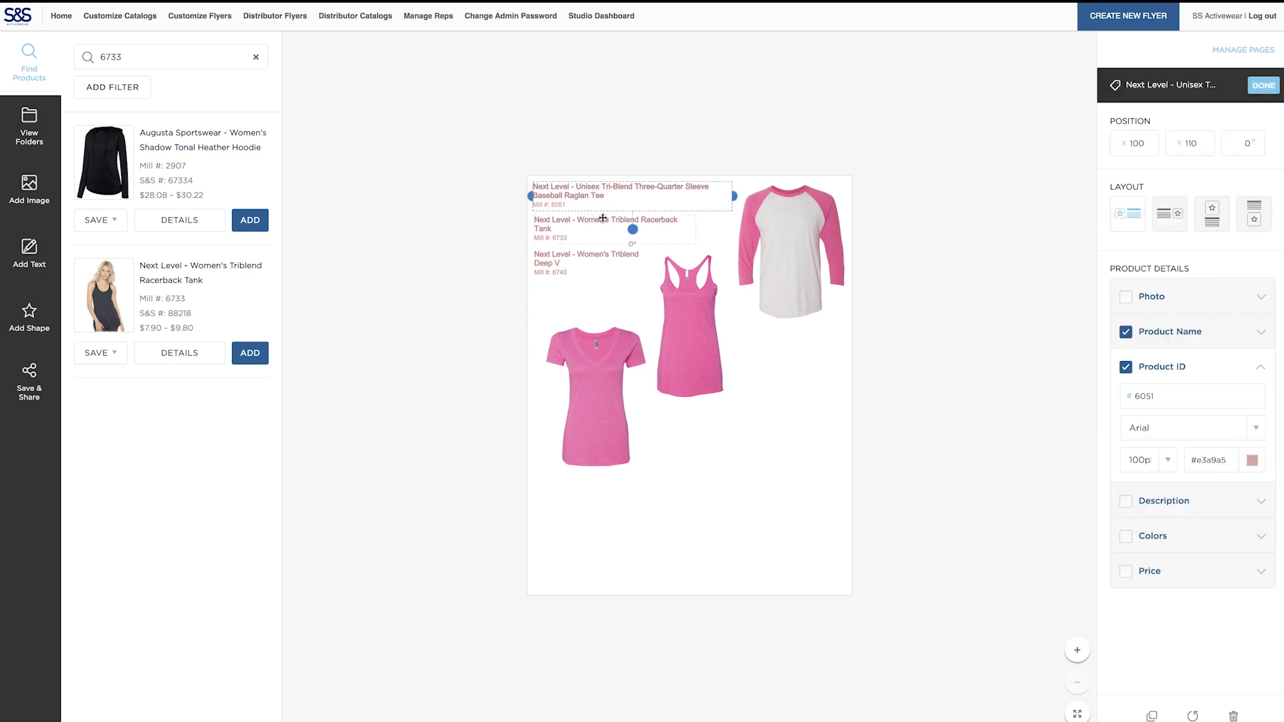
{"action": "left_click", "coordinate": [1208, 334]}
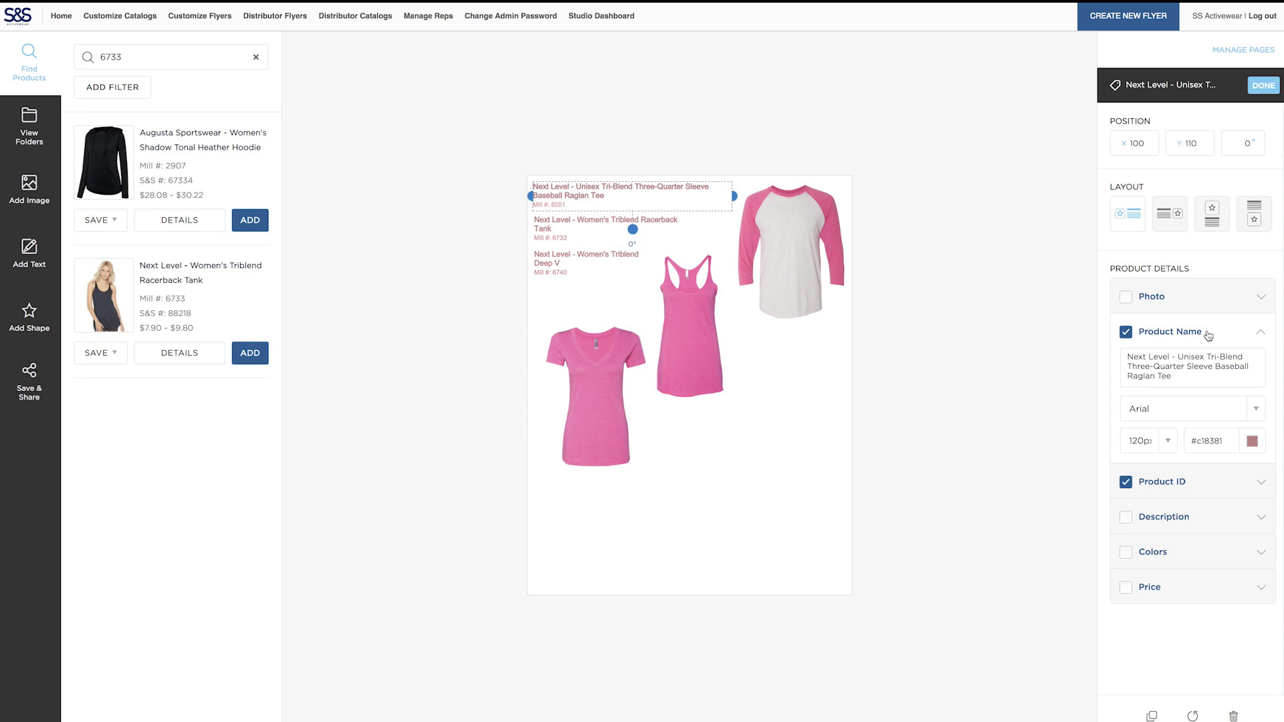
{"action": "left_click", "coordinate": [1127, 357]}
{"action": "type", "text": "1."}
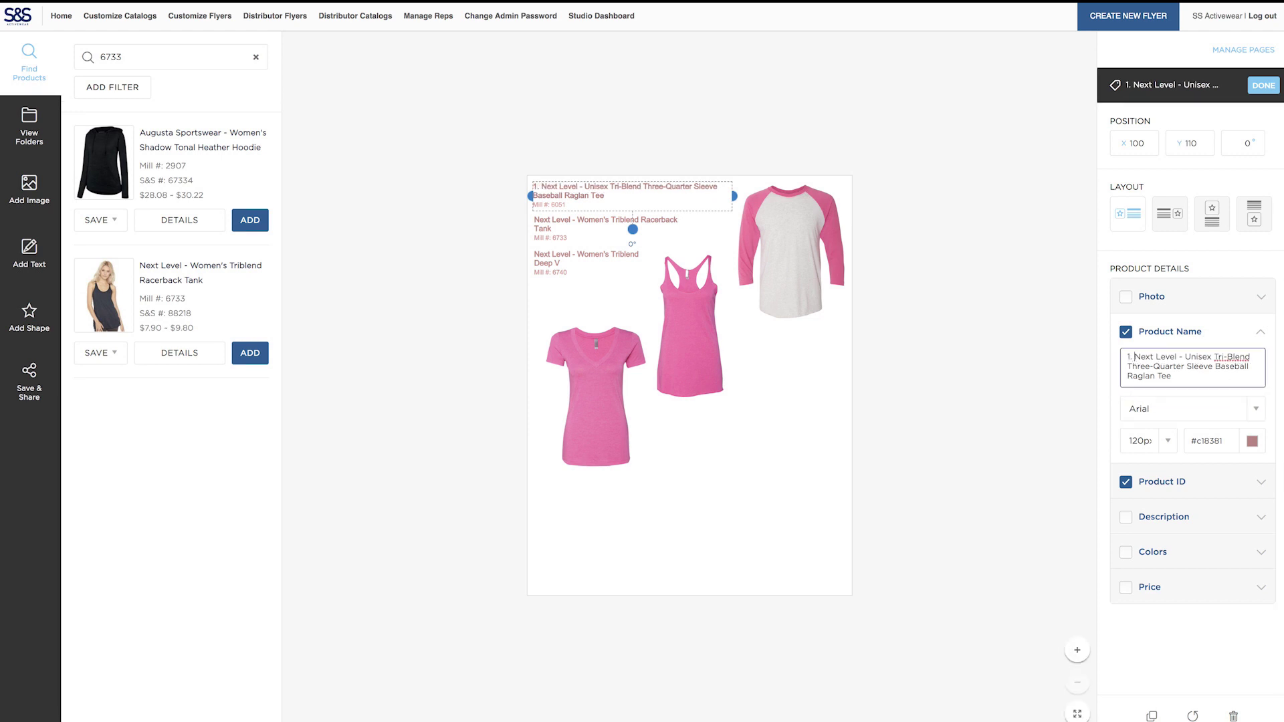
{"action": "left_click", "coordinate": [551, 230]}
{"action": "left_click", "coordinate": [1217, 334]}
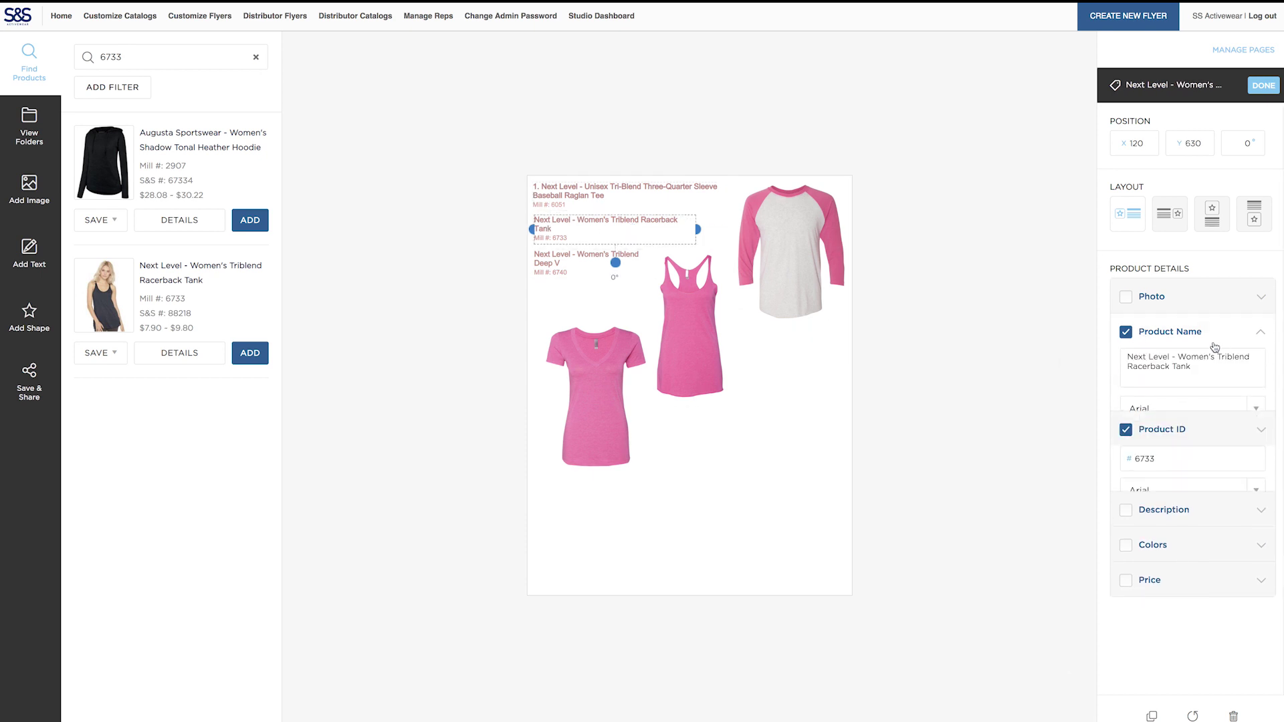
{"action": "left_click", "coordinate": [1127, 356]}
{"action": "type", "text": "2."}
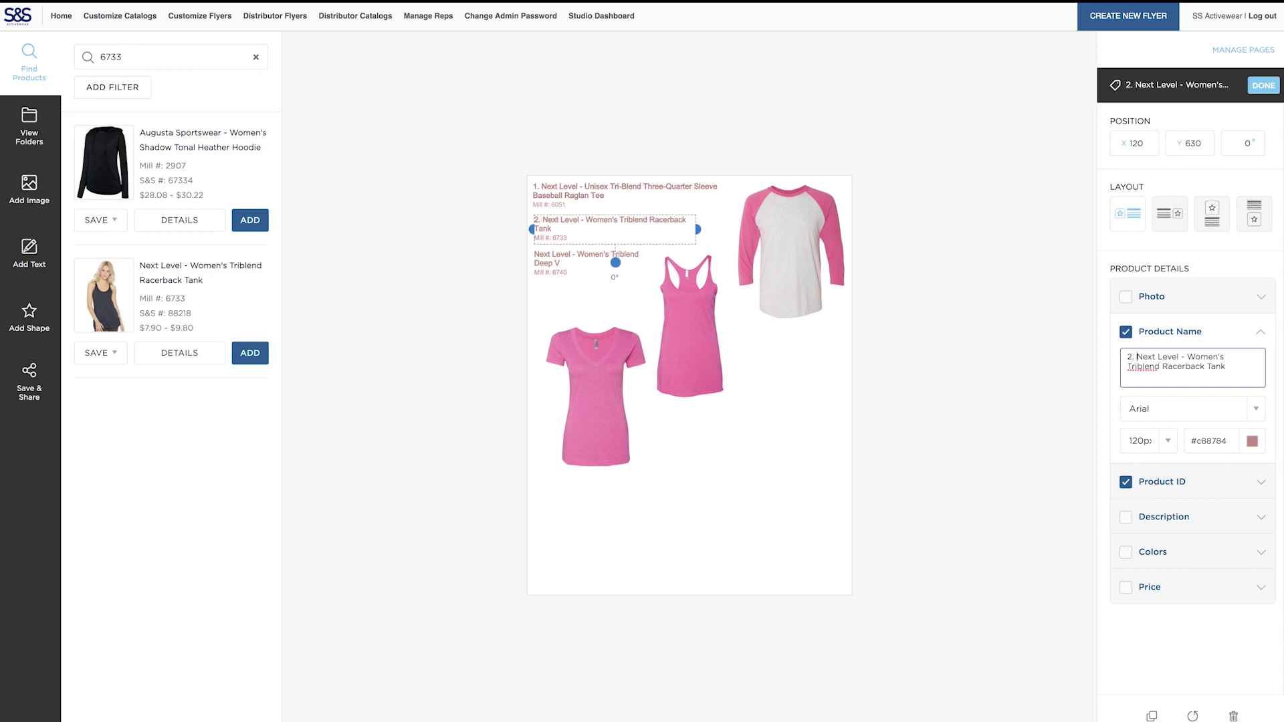
Prefix the Deep V label's product name with '3.' and deselect it
{"action": "left_click", "coordinate": [556, 268]}
{"action": "left_click", "coordinate": [1223, 333]}
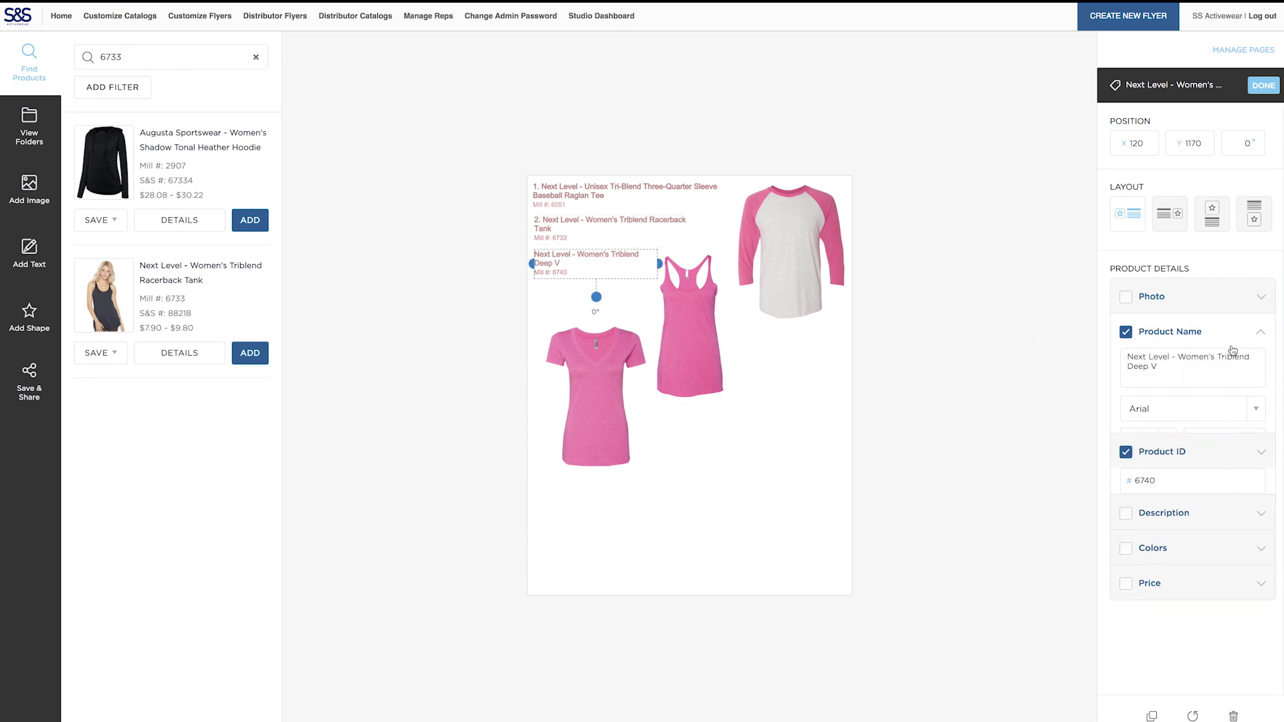
{"action": "left_click", "coordinate": [1126, 357]}
{"action": "type", "text": "3."}
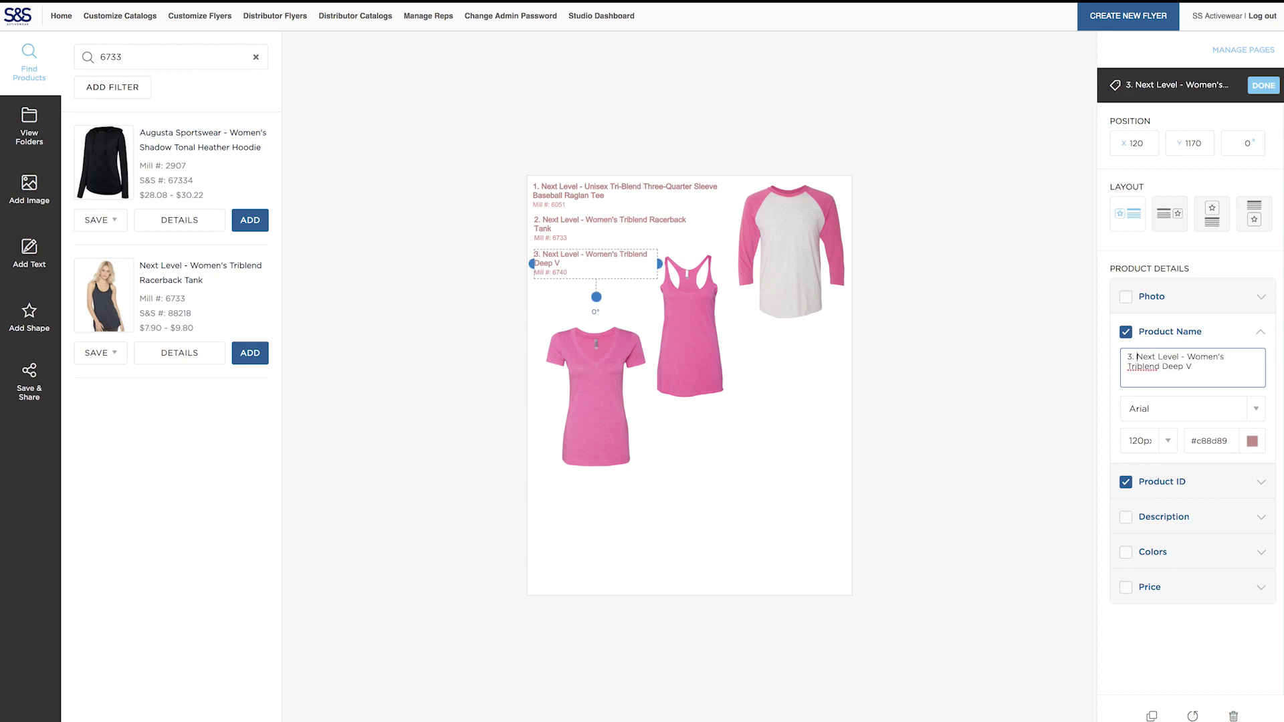
{"action": "left_click", "coordinate": [967, 360]}
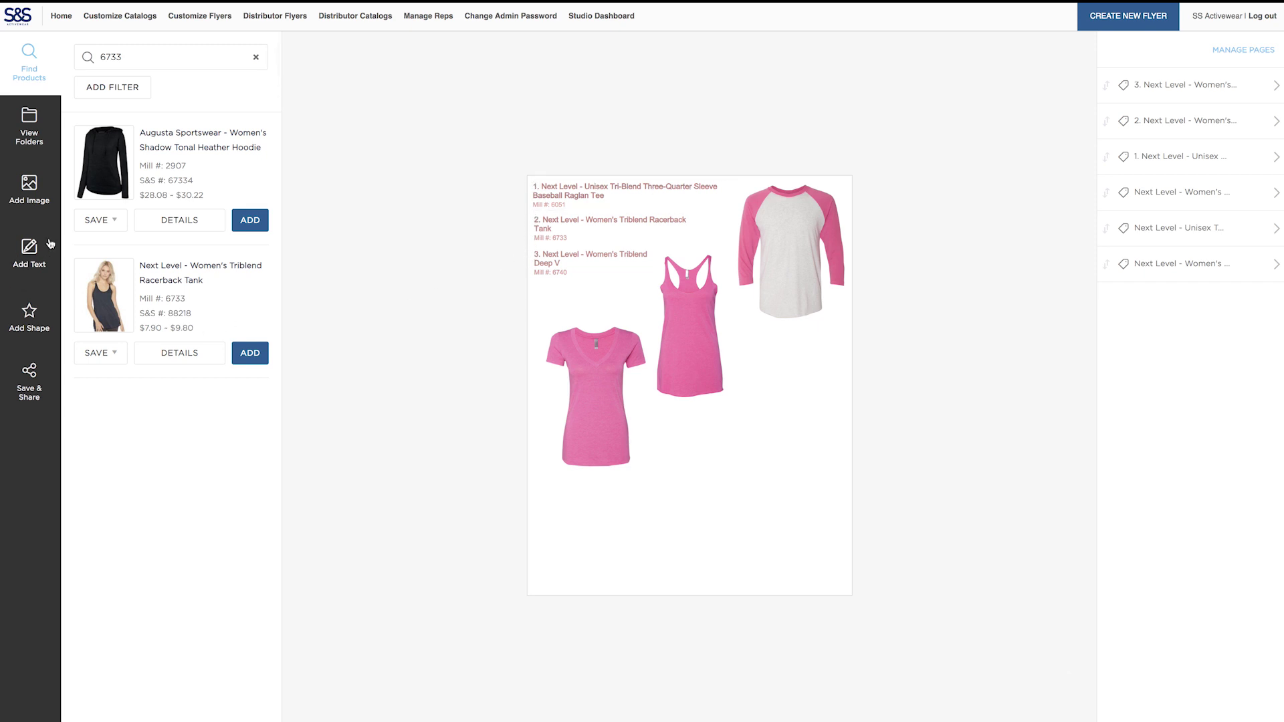
Place a Palatino '1' beside the raglan tee, sized 148px in colour #b35656
{"action": "left_click", "coordinate": [25, 255]}
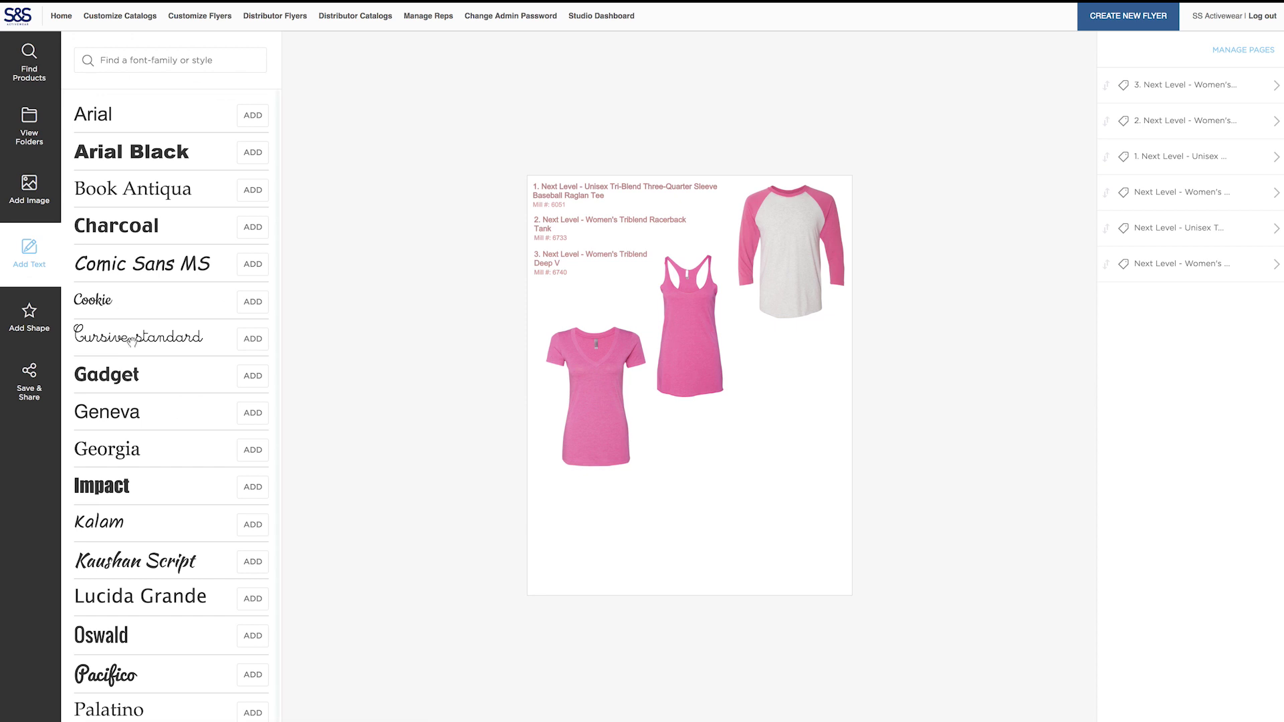
{"action": "scroll", "coordinate": [139, 478], "scroll_direction": "down", "scroll_amount": 4}
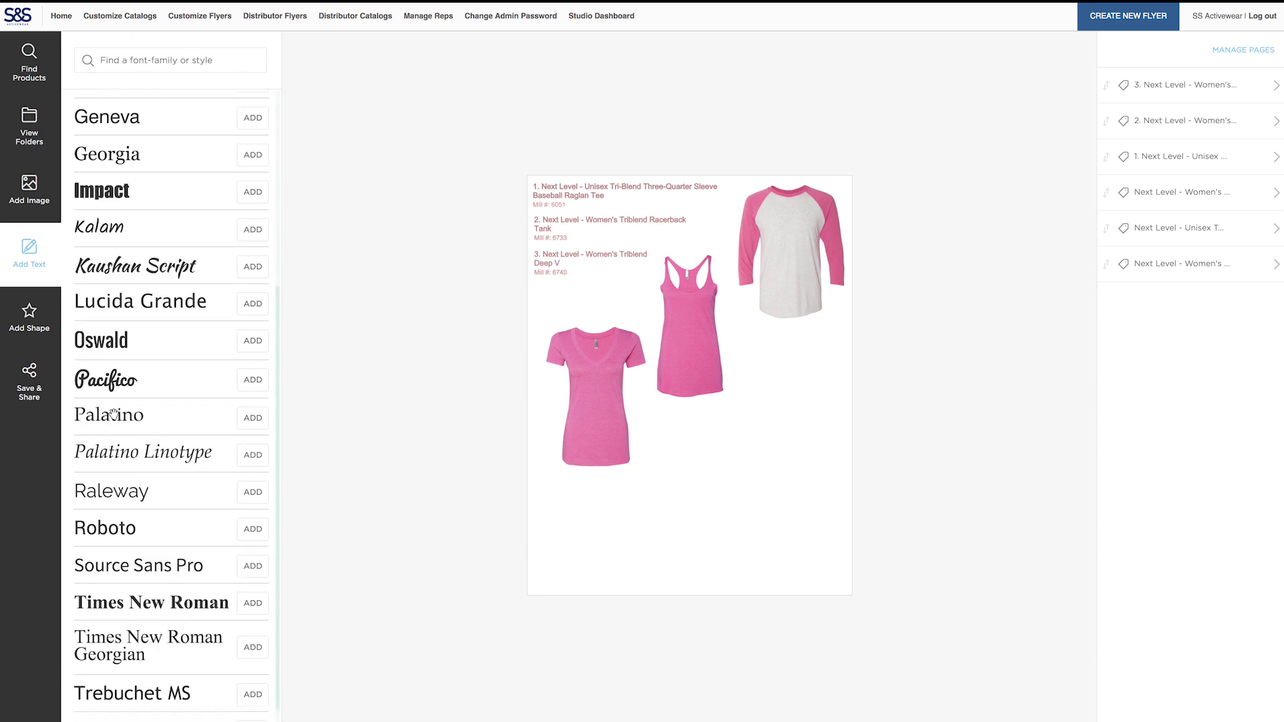
{"action": "left_click_drag", "start_coordinate": [107, 417], "coordinate": [732, 473]}
{"action": "type", "text": "1"}
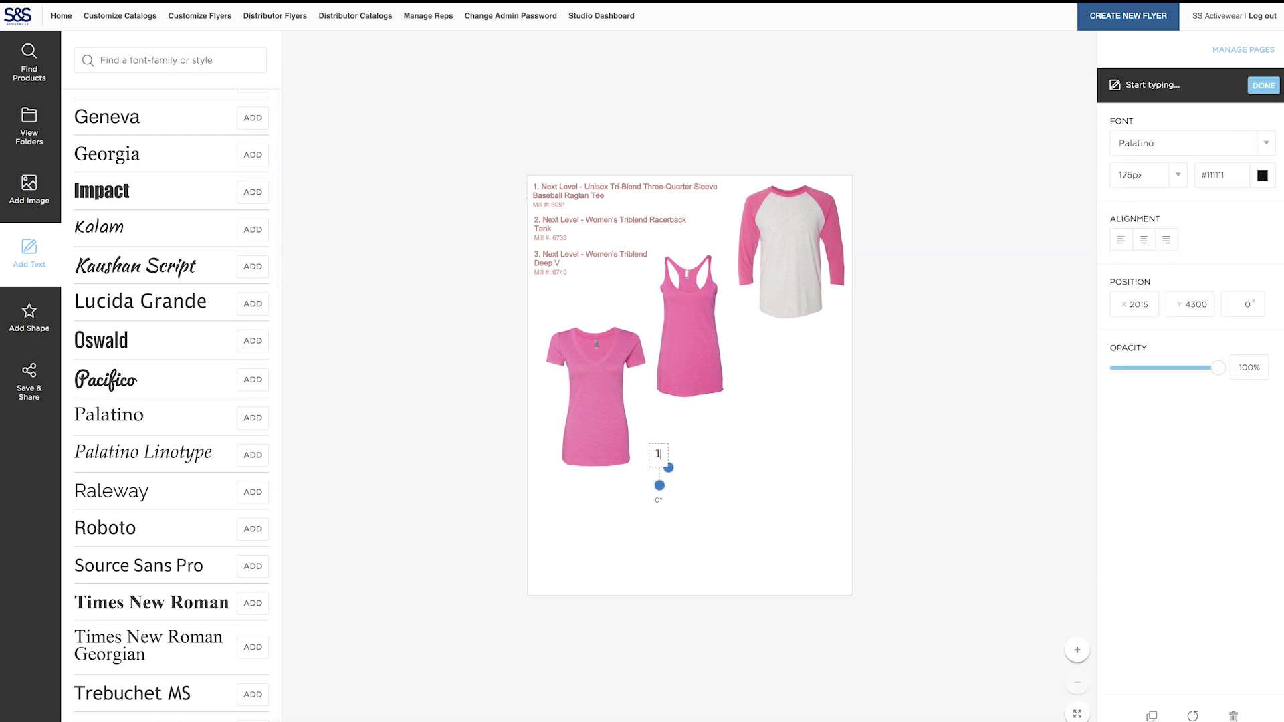
{"action": "left_click_drag", "start_coordinate": [668, 467], "coordinate": [766, 320]}
{"action": "left_click", "coordinate": [1261, 175]}
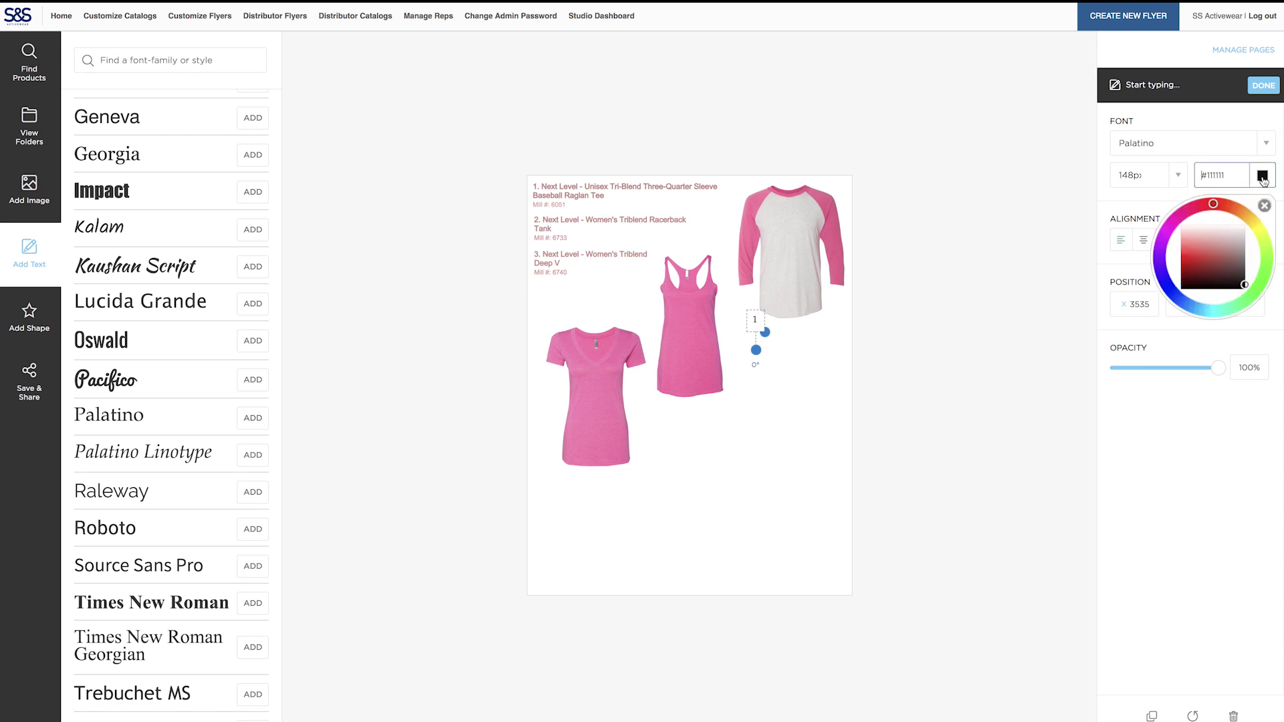
{"action": "left_click_drag", "start_coordinate": [1222, 258], "coordinate": [1220, 257]}
{"action": "left_click", "coordinate": [928, 342]}
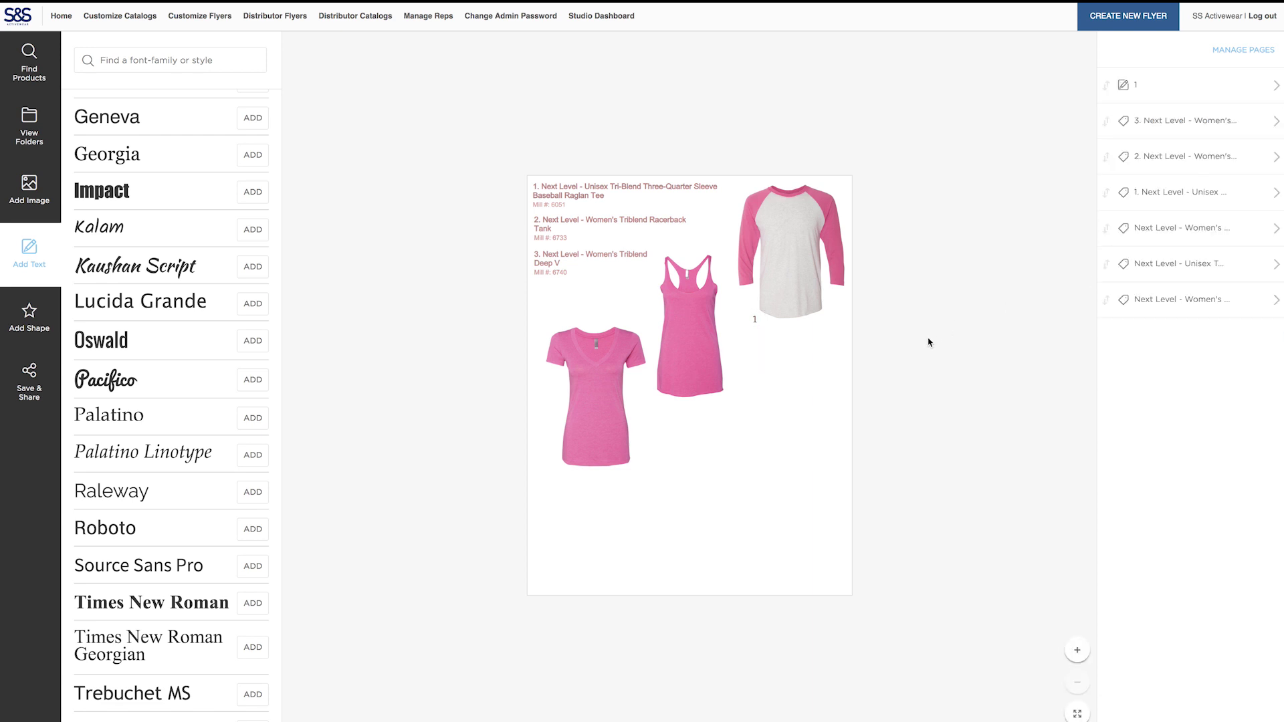
Duplicate the '1' twice, making copies '2' and '3' beside the racerback tank and Deep V tee
{"action": "left_click", "coordinate": [750, 316]}
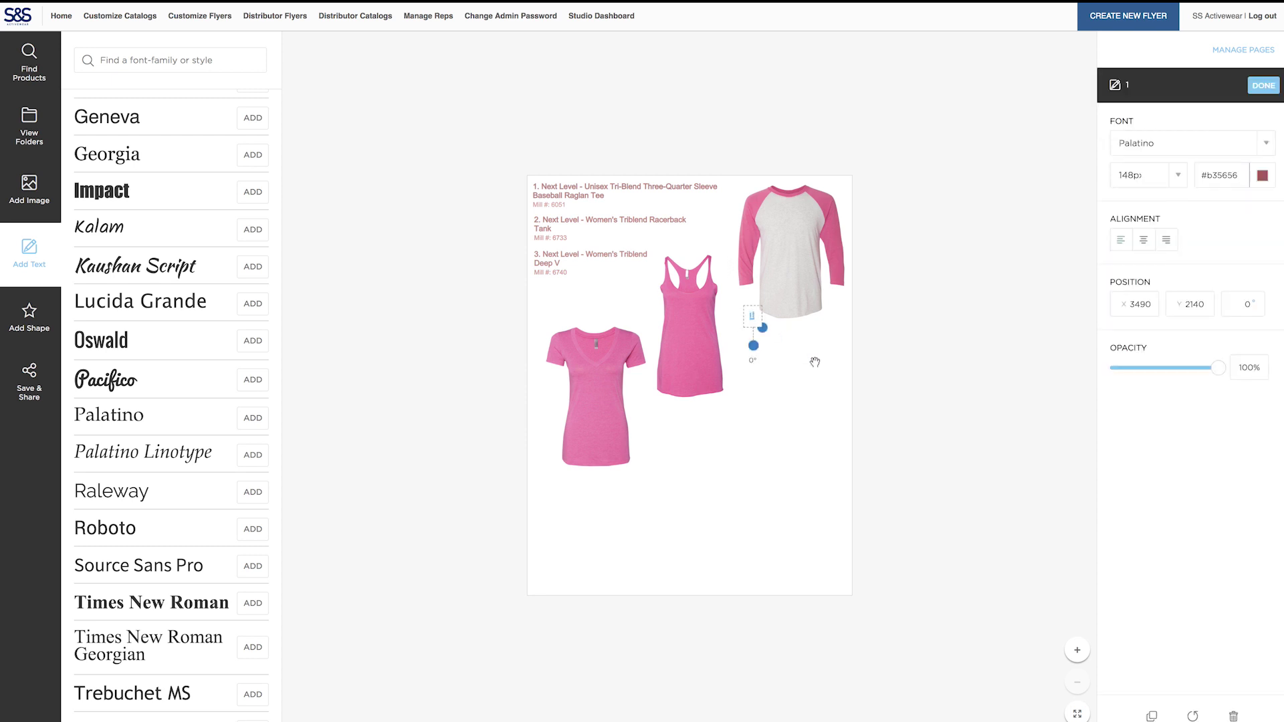
{"action": "left_click", "coordinate": [1151, 717]}
{"action": "left_click", "coordinate": [1152, 717]}
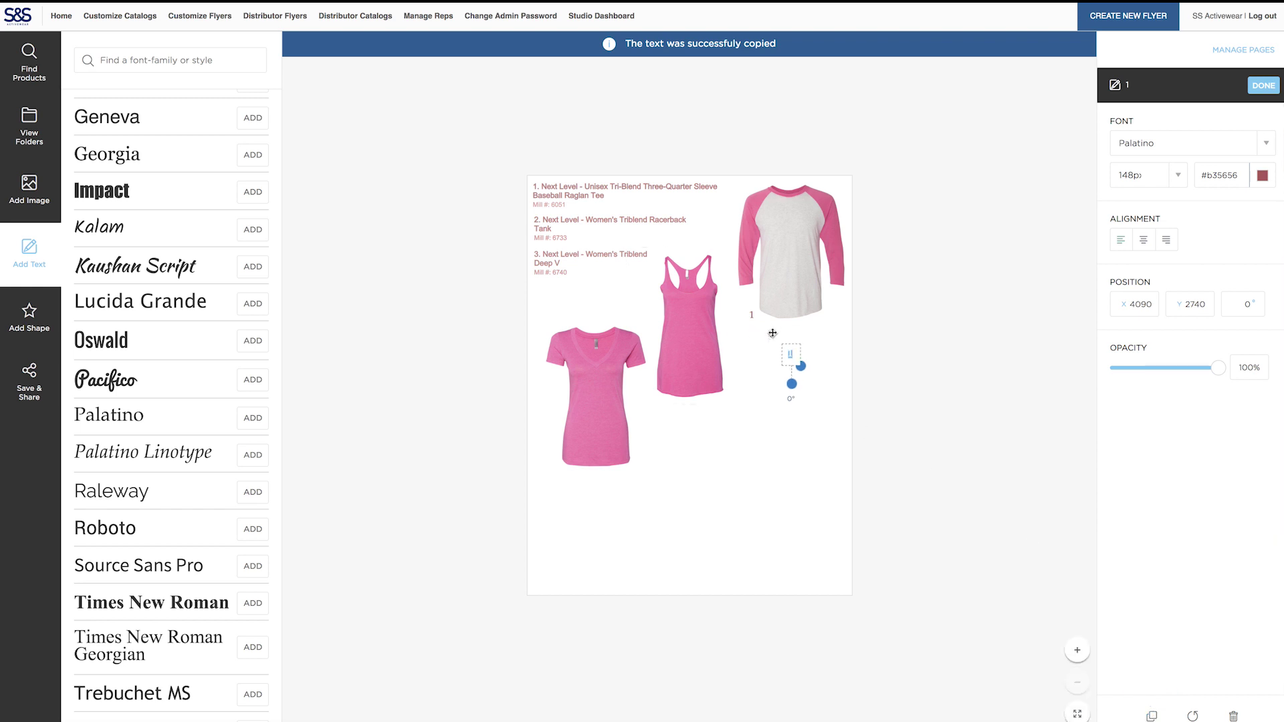
{"action": "left_click_drag", "start_coordinate": [799, 349], "coordinate": [658, 391]}
{"action": "left_click", "coordinate": [771, 334]}
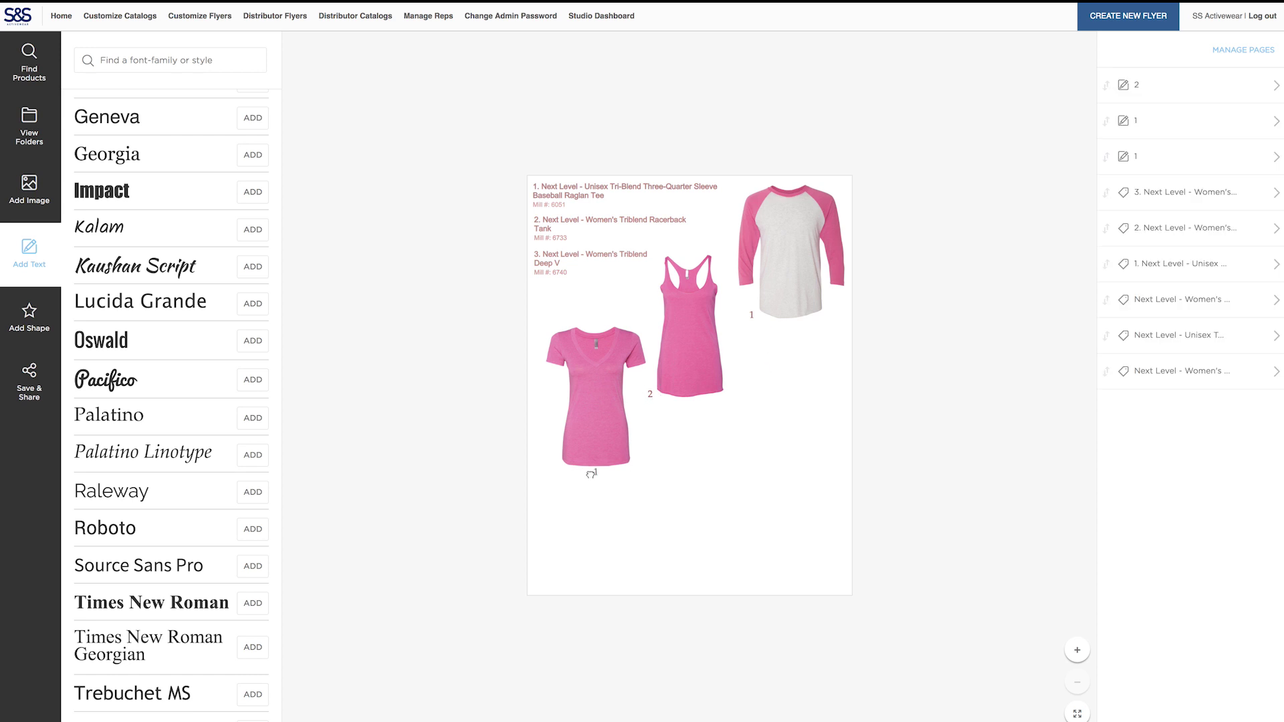
{"action": "left_click", "coordinate": [557, 466]}
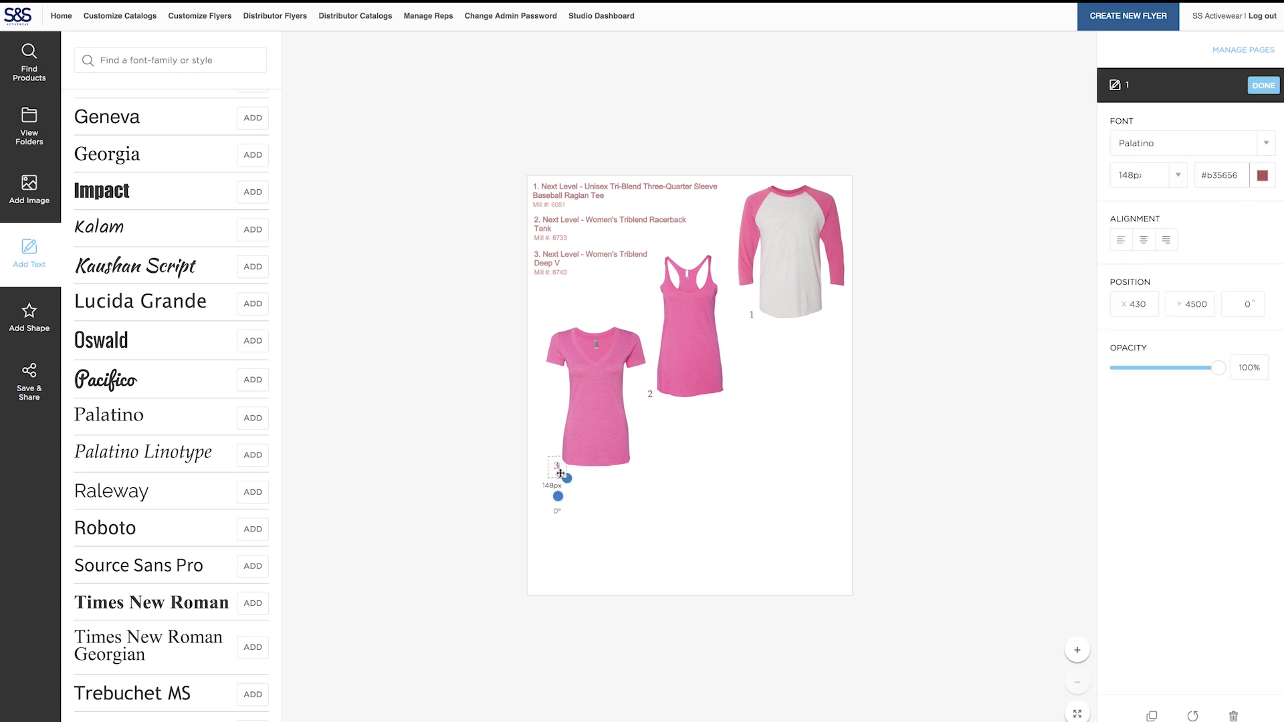
{"action": "left_click", "coordinate": [656, 524]}
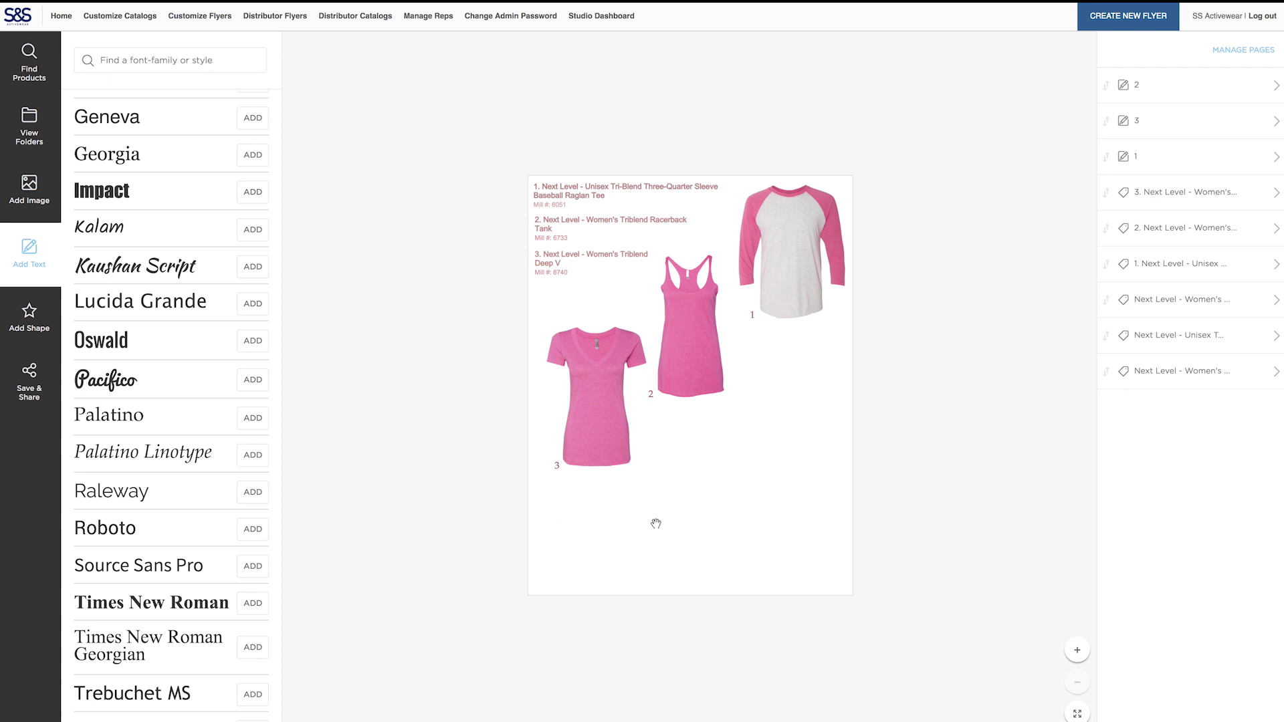
Duplicate the '3' below the shirts, switch it to Cookie font, enlarge it and retype 'For the'
{"action": "left_click", "coordinate": [558, 466]}
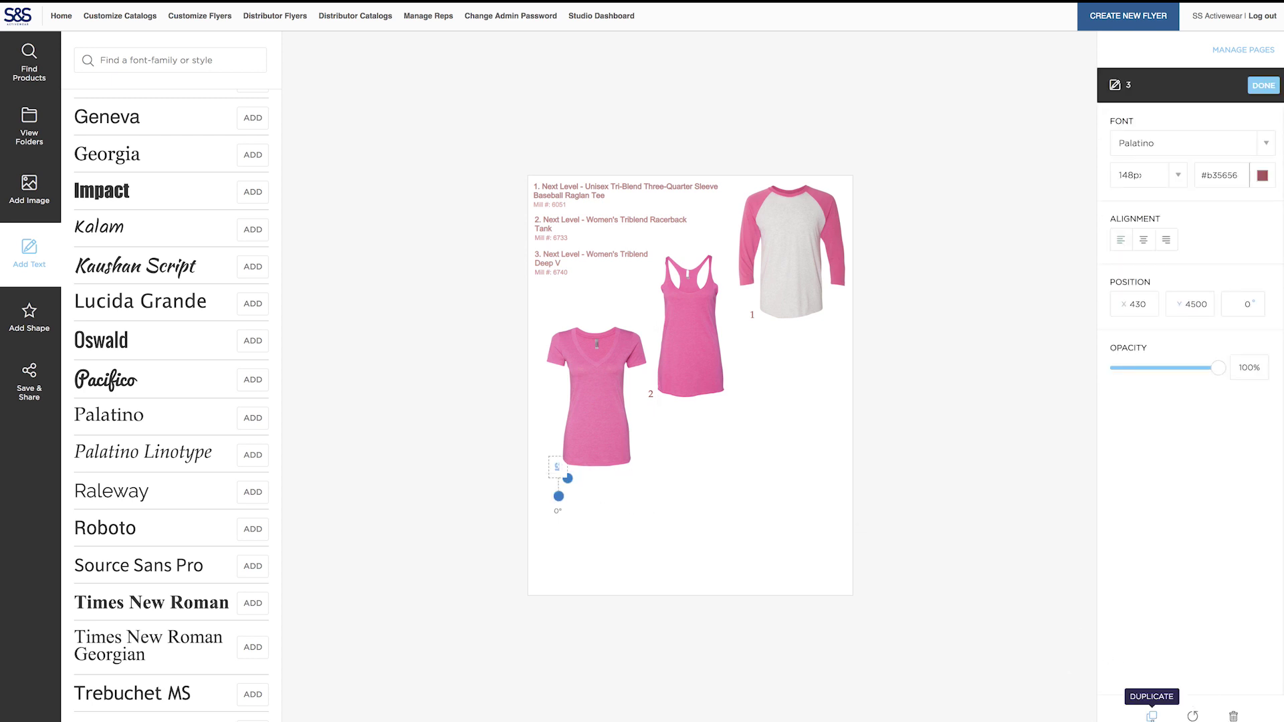
{"action": "left_click", "coordinate": [1151, 716]}
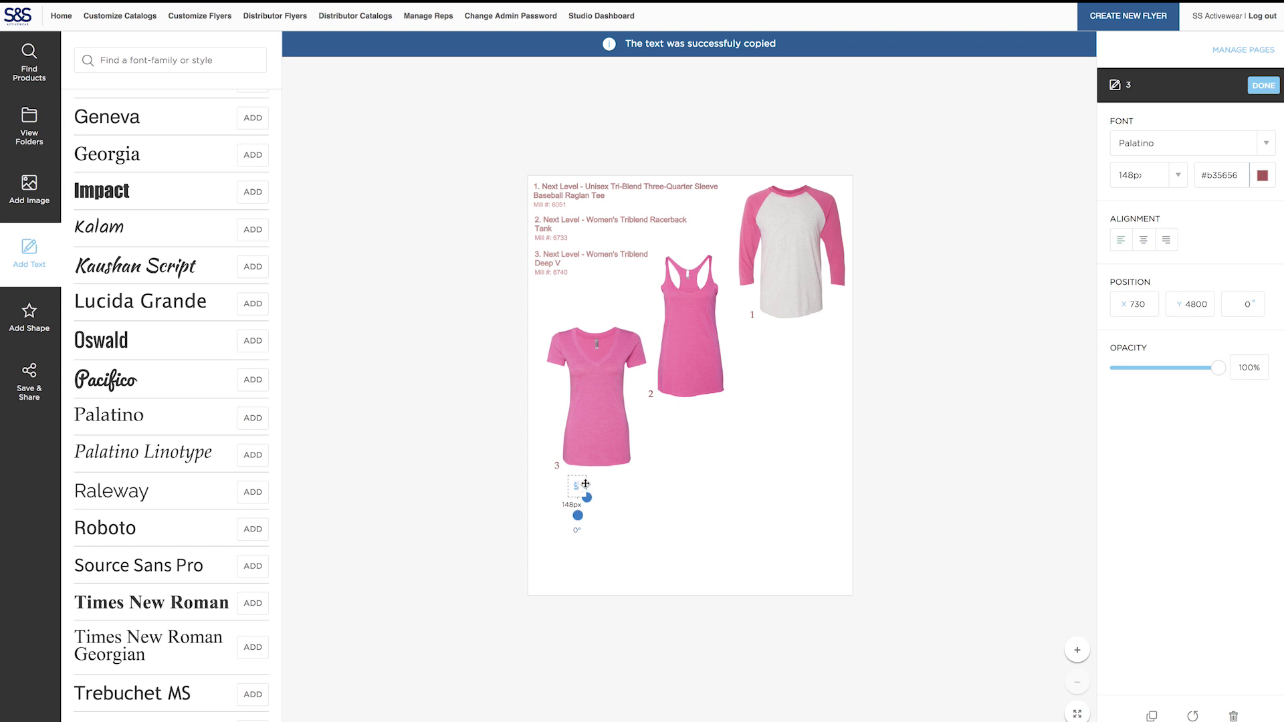
{"action": "left_click_drag", "start_coordinate": [585, 484], "coordinate": [627, 516]}
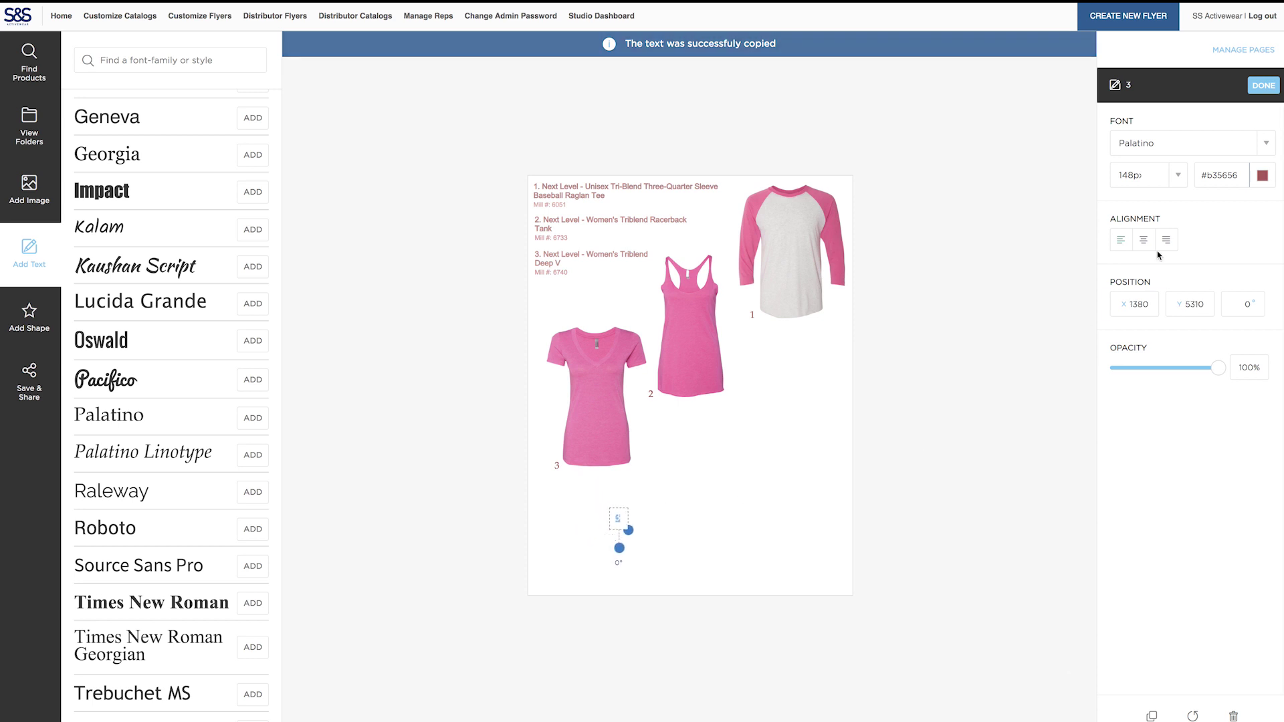
{"action": "left_click", "coordinate": [1167, 143]}
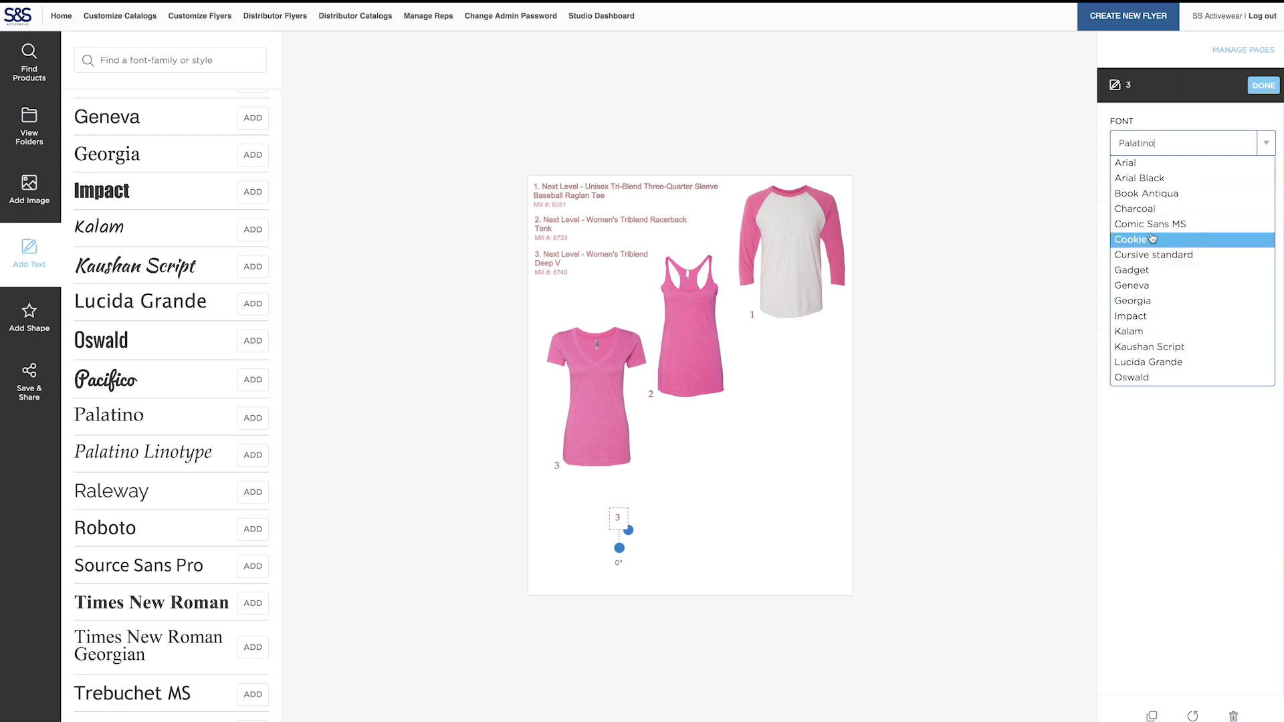
{"action": "left_click", "coordinate": [1125, 242]}
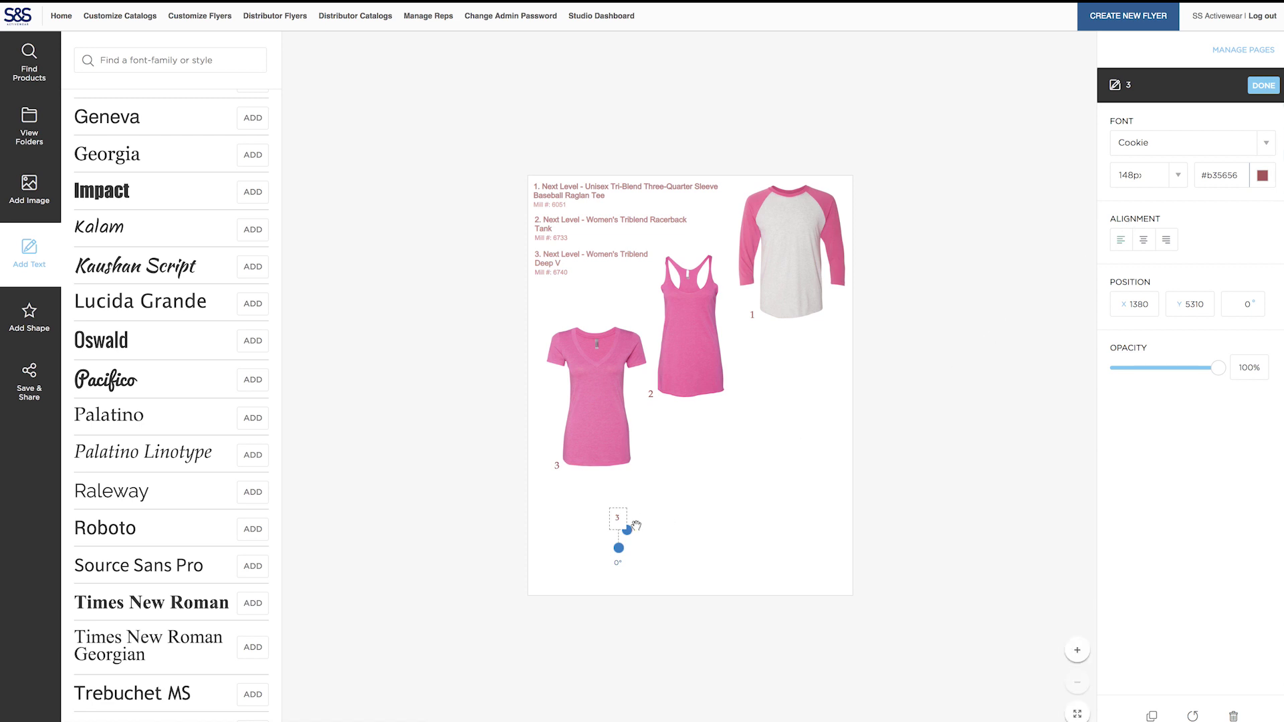
{"action": "mouse_move", "coordinate": [627, 529]}
{"action": "left_mouse_down"}
{"action": "mouse_move", "coordinate": [652, 586]}
{"action": "mouse_move", "coordinate": [617, 536]}
{"action": "left_mouse_up"}
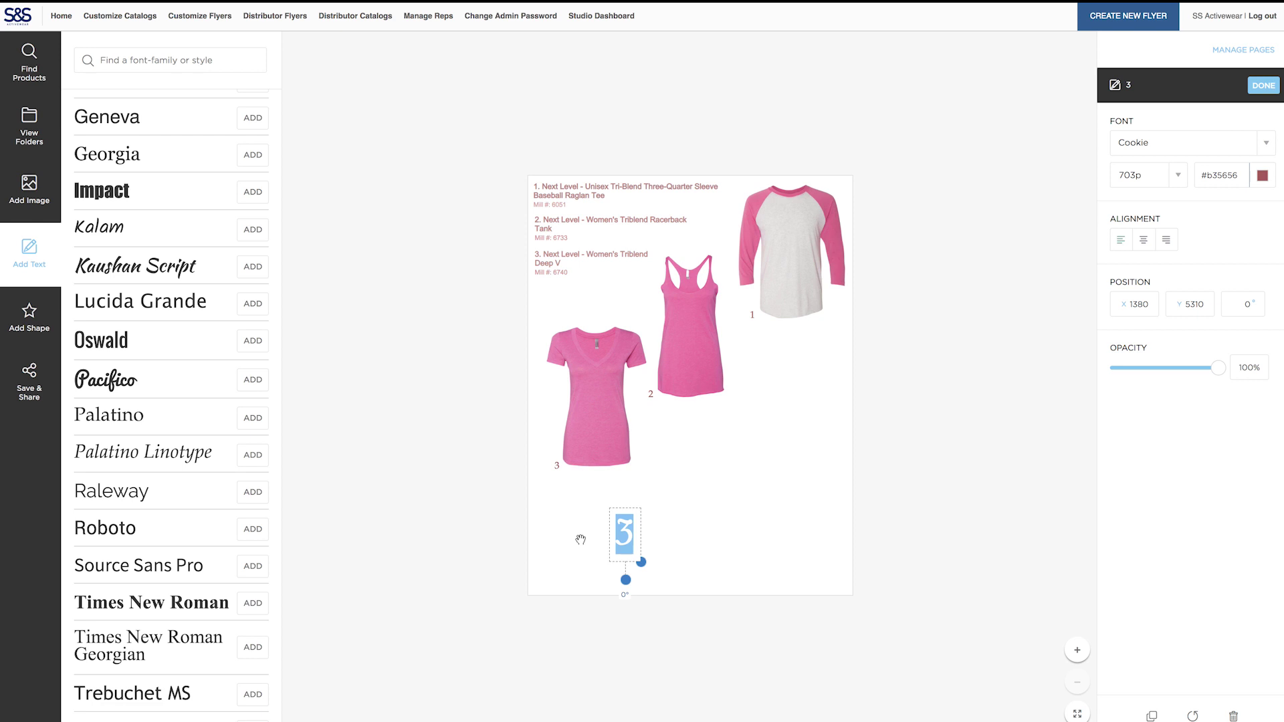
{"action": "type", "text": "For the"}
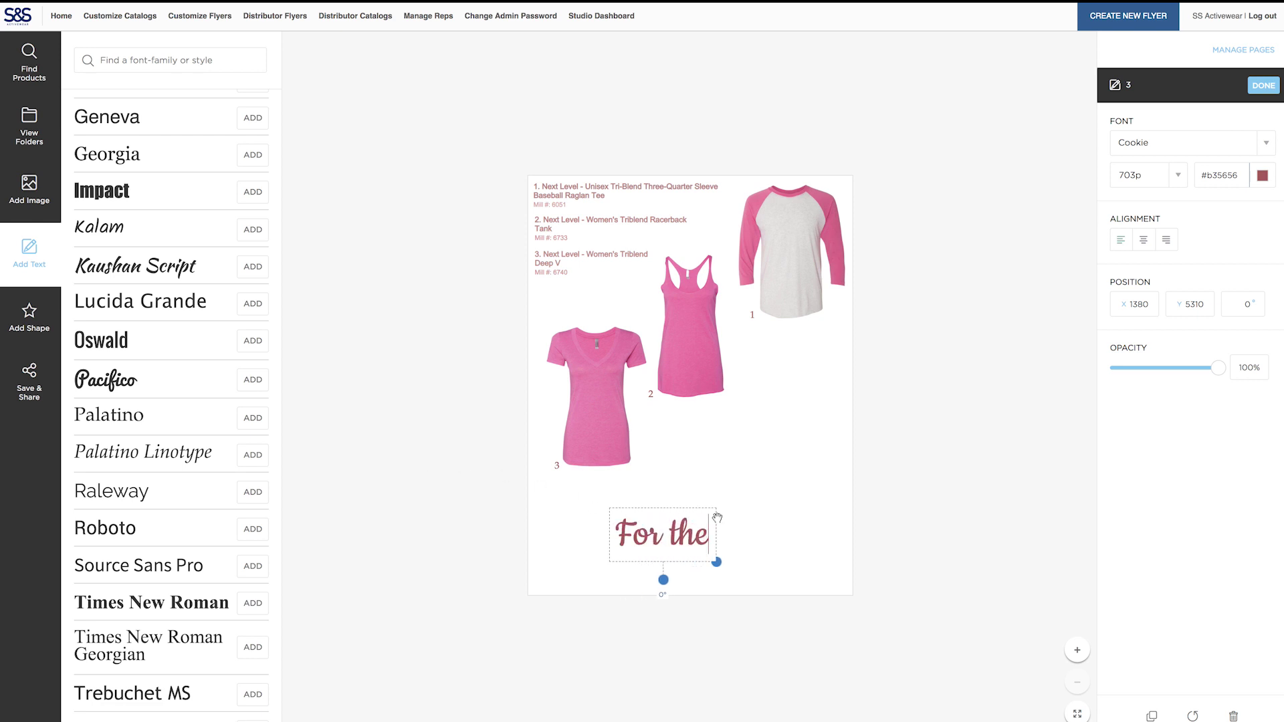
Add a copy reading 'Cause' enlarged to 1858px, and position both tagline words beside the tank top
{"action": "left_click_drag", "start_coordinate": [715, 523], "coordinate": [813, 433]}
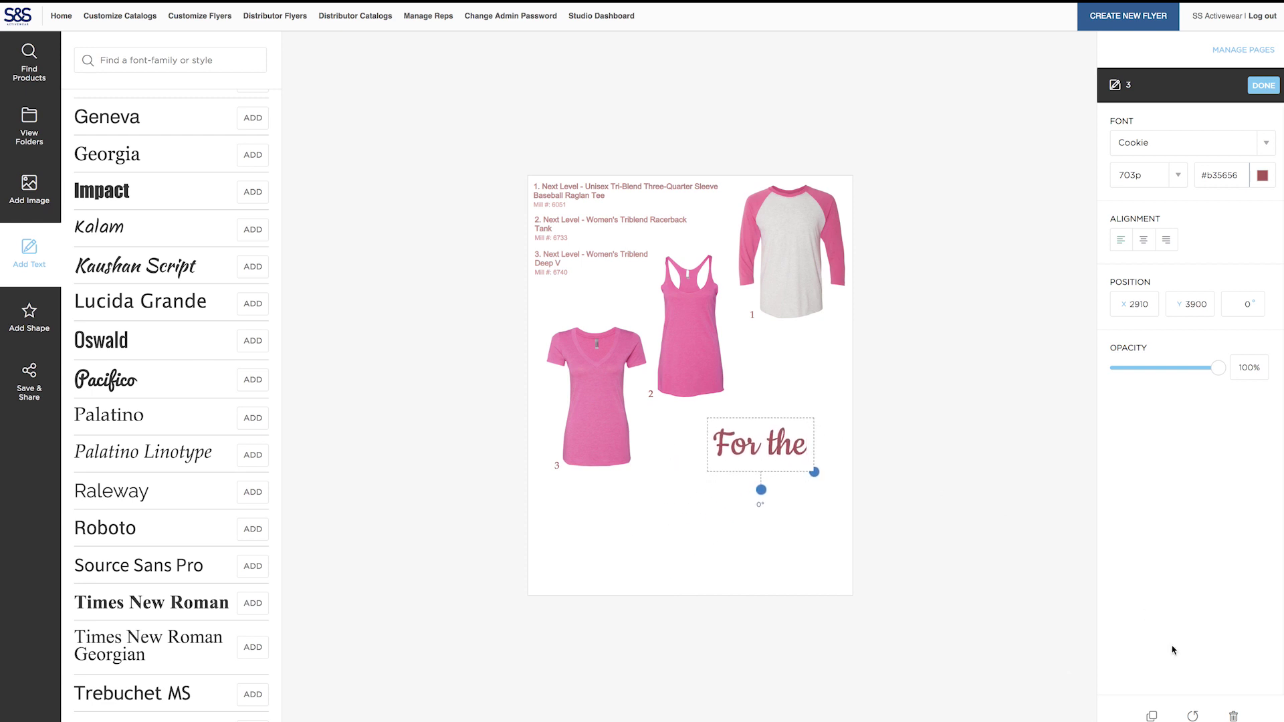
{"action": "left_click", "coordinate": [1152, 714]}
{"action": "type", "text": "Cause"}
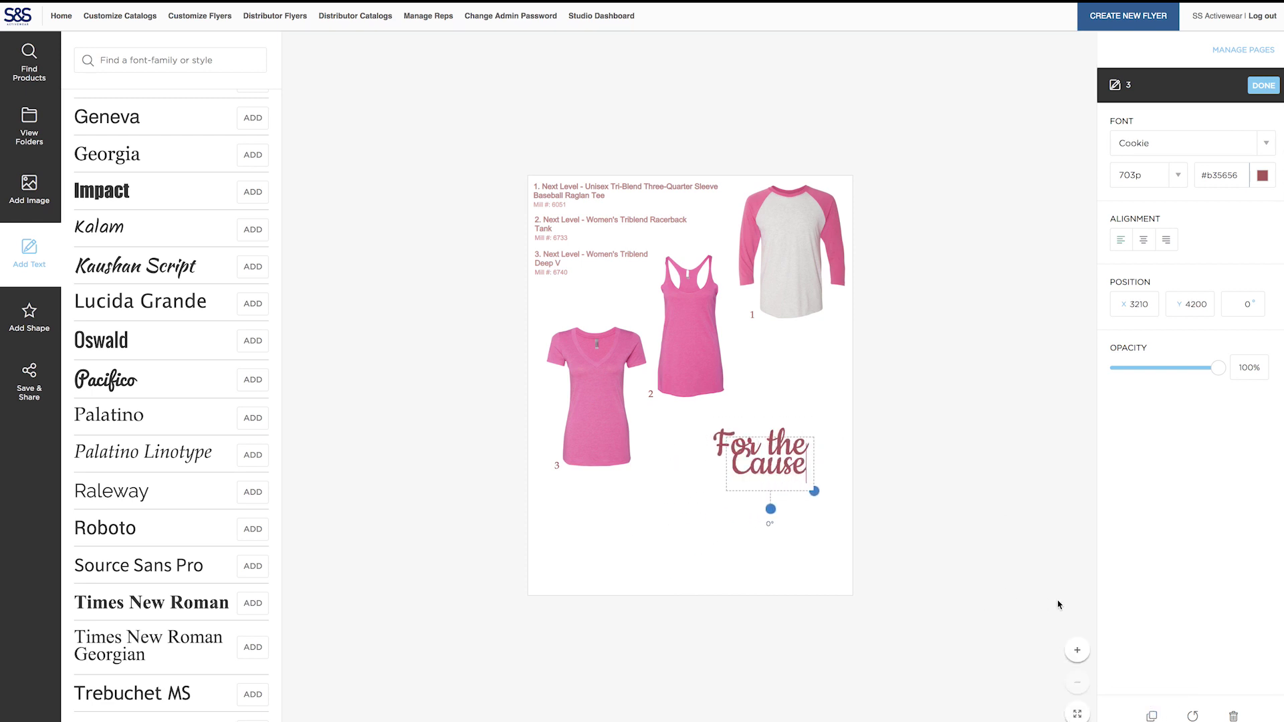
{"action": "left_click_drag", "start_coordinate": [813, 491], "coordinate": [937, 557]}
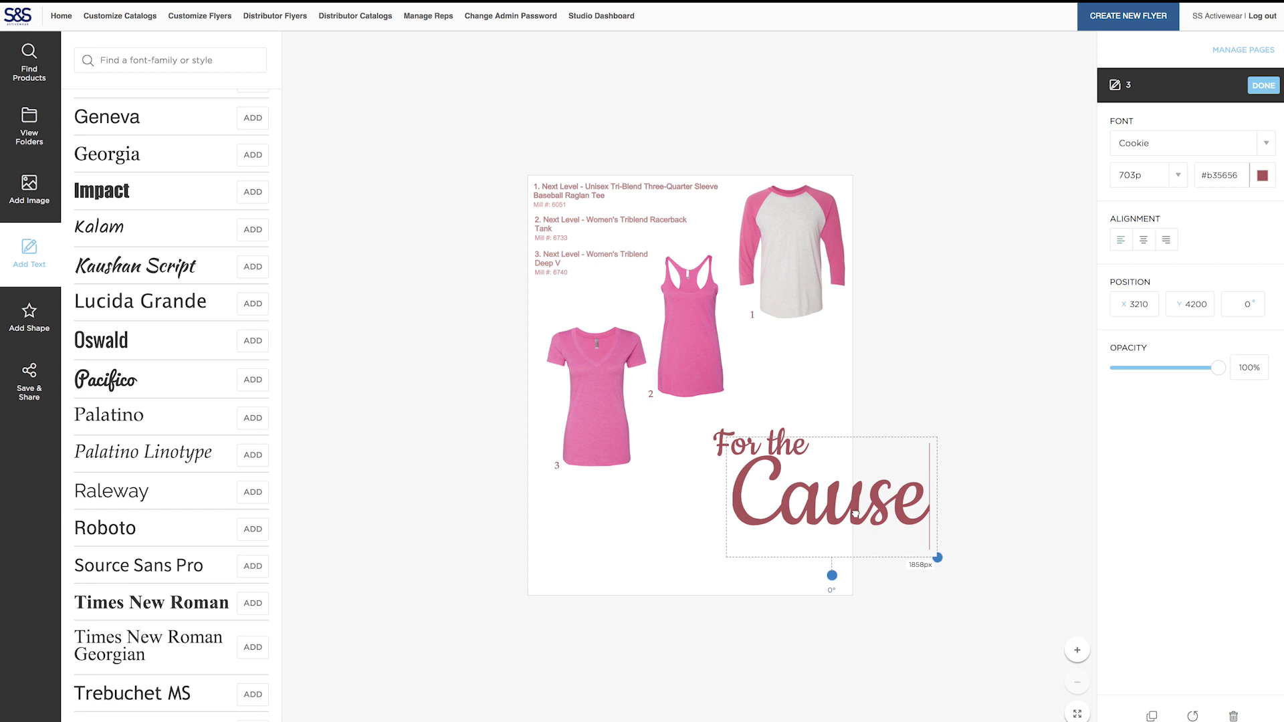
{"action": "left_click_drag", "start_coordinate": [929, 473], "coordinate": [845, 452]}
{"action": "left_click", "coordinate": [882, 467]}
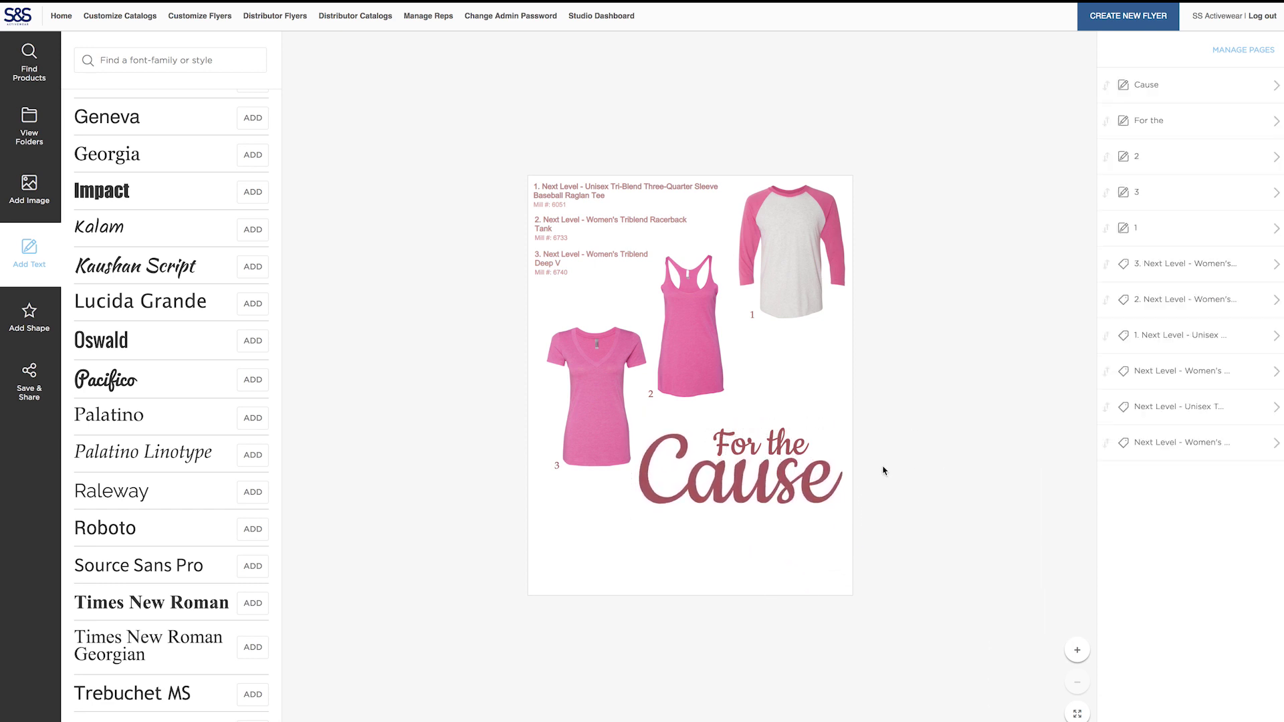
{"action": "left_click", "coordinate": [1197, 124]}
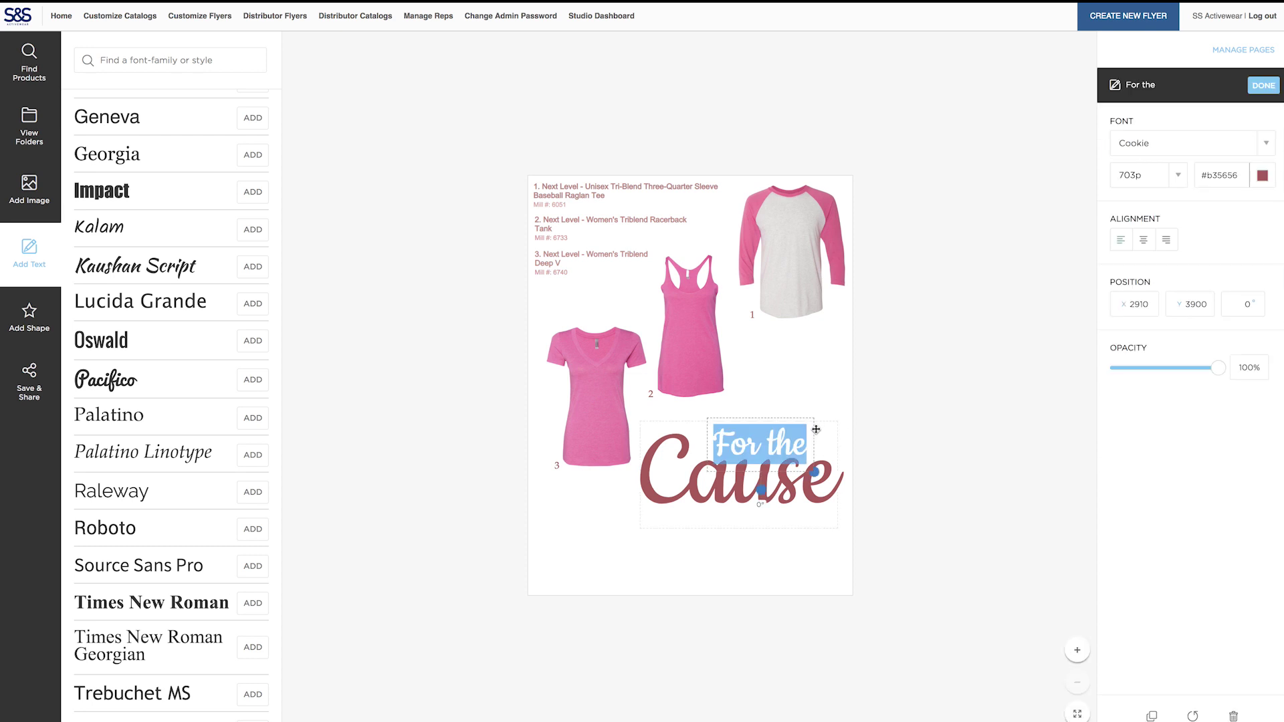
{"action": "left_click_drag", "start_coordinate": [819, 420], "coordinate": [826, 418]}
{"action": "left_click", "coordinate": [988, 407]}
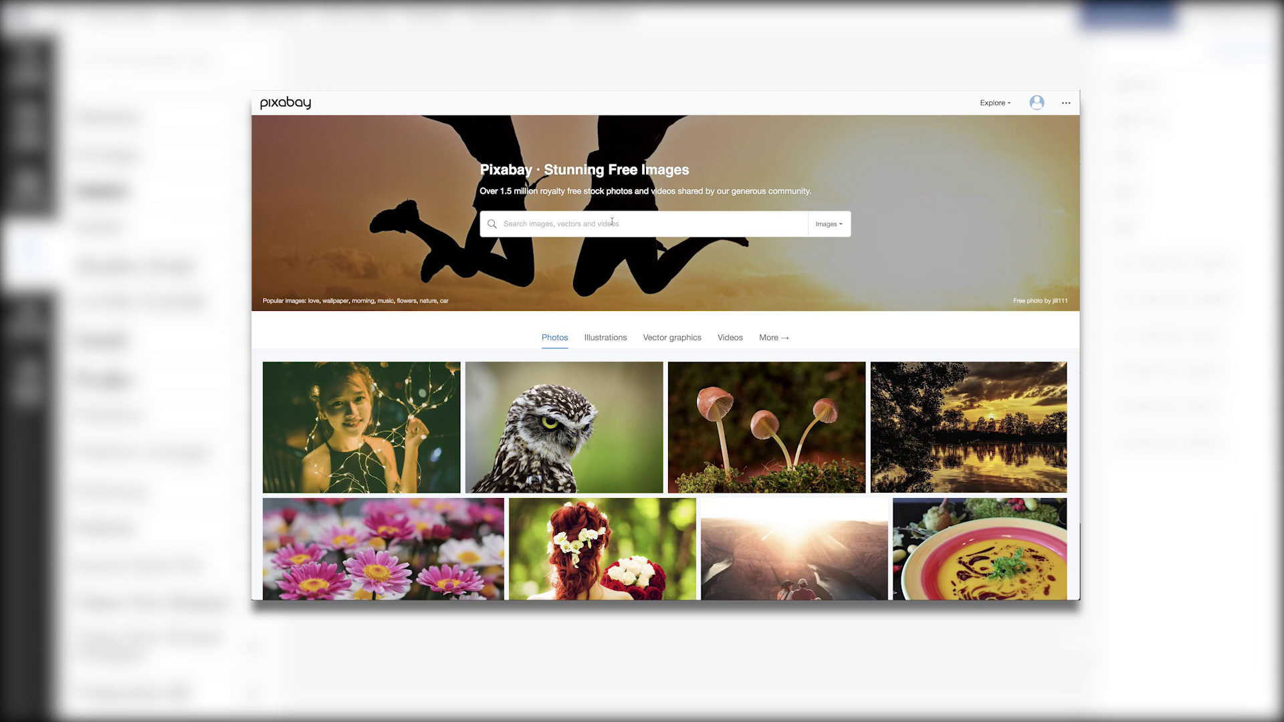
Search Pixabay for 'Pink Ribbon' and download the ribbon symbol image as a 1066×1280 PNG
{"action": "type", "text": "Pink Ribbon"}
{"action": "key", "text": "Return"}
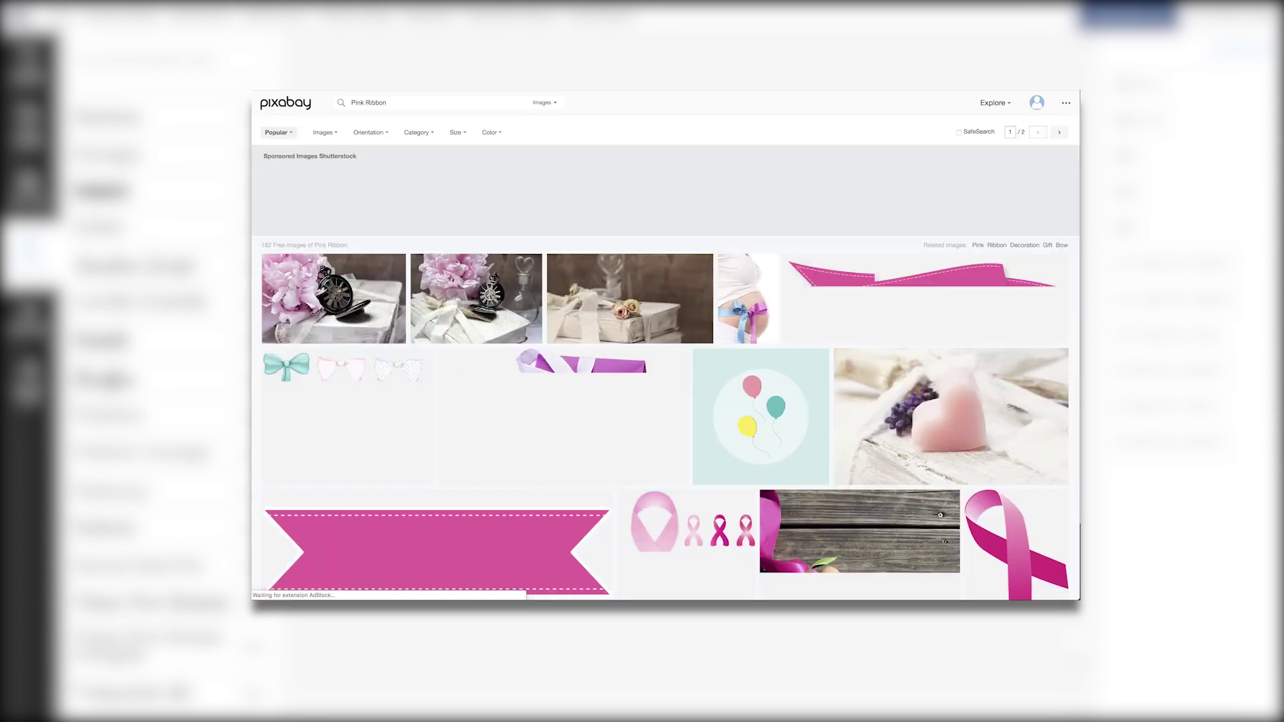
{"action": "scroll", "coordinate": [702, 284], "scroll_direction": "down", "scroll_amount": 5}
{"action": "scroll", "coordinate": [702, 285], "scroll_direction": "down", "scroll_amount": 1}
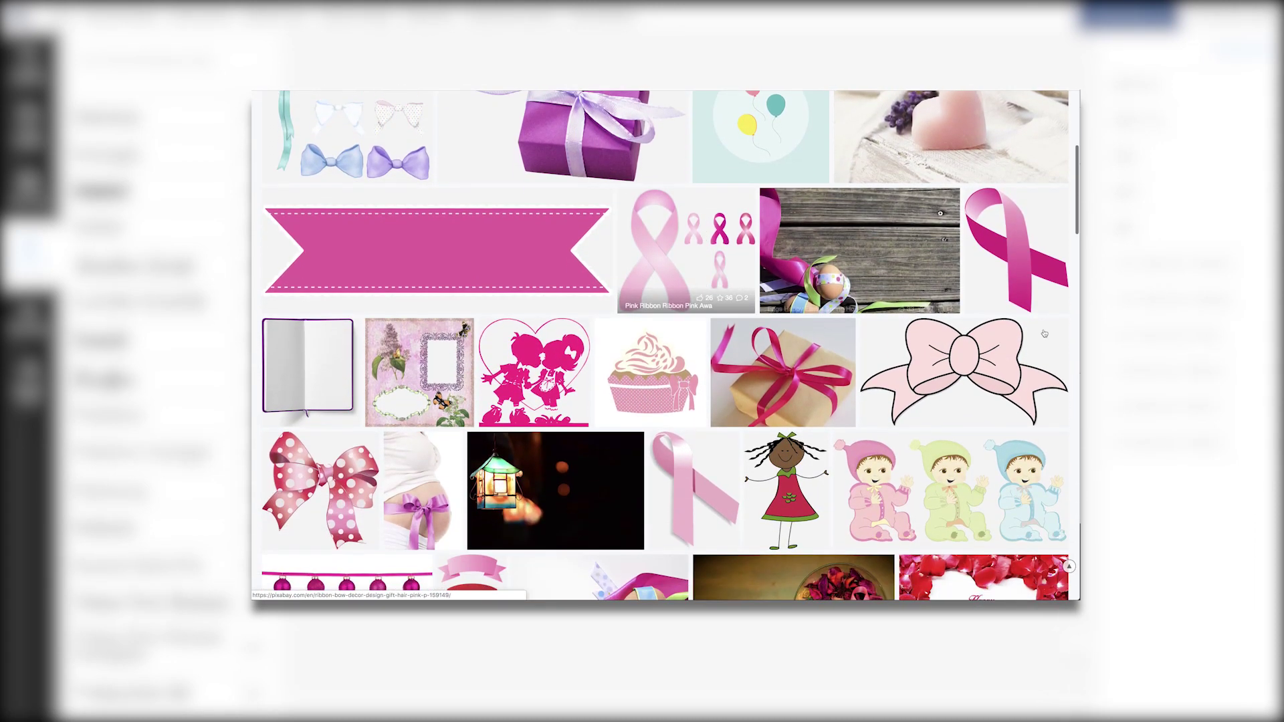
{"action": "left_click", "coordinate": [1018, 221]}
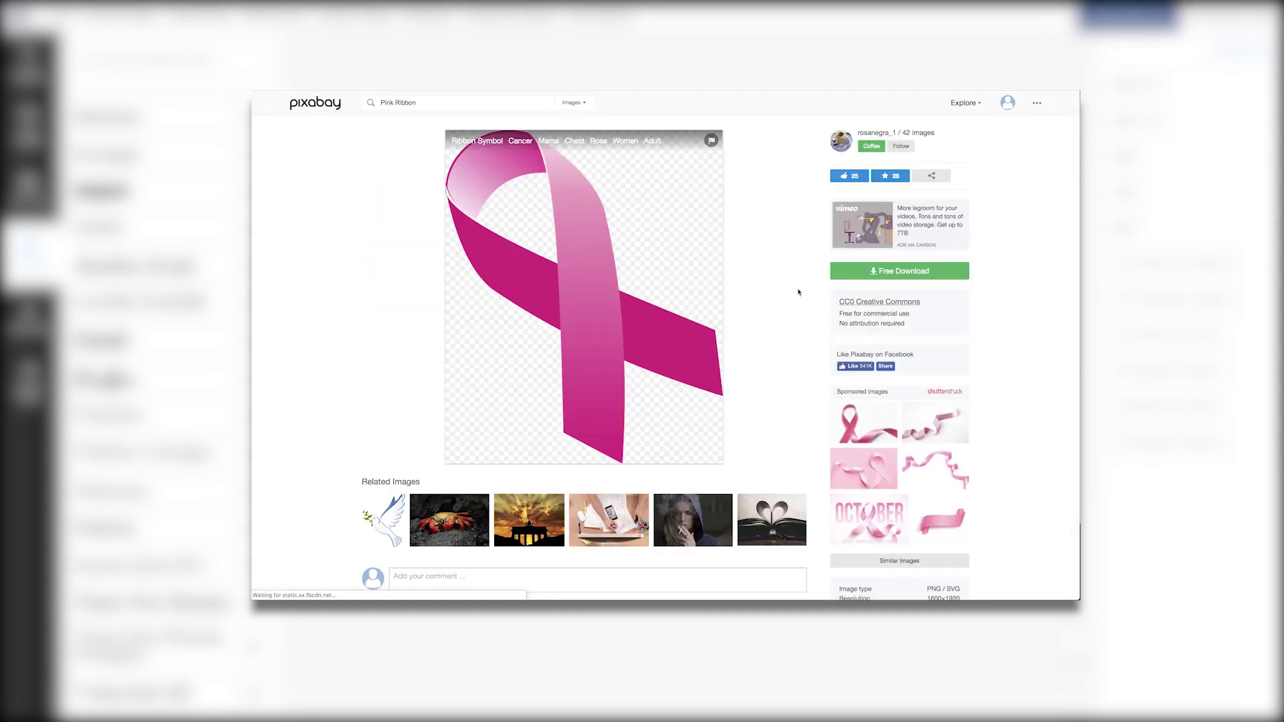
{"action": "left_click", "coordinate": [903, 271]}
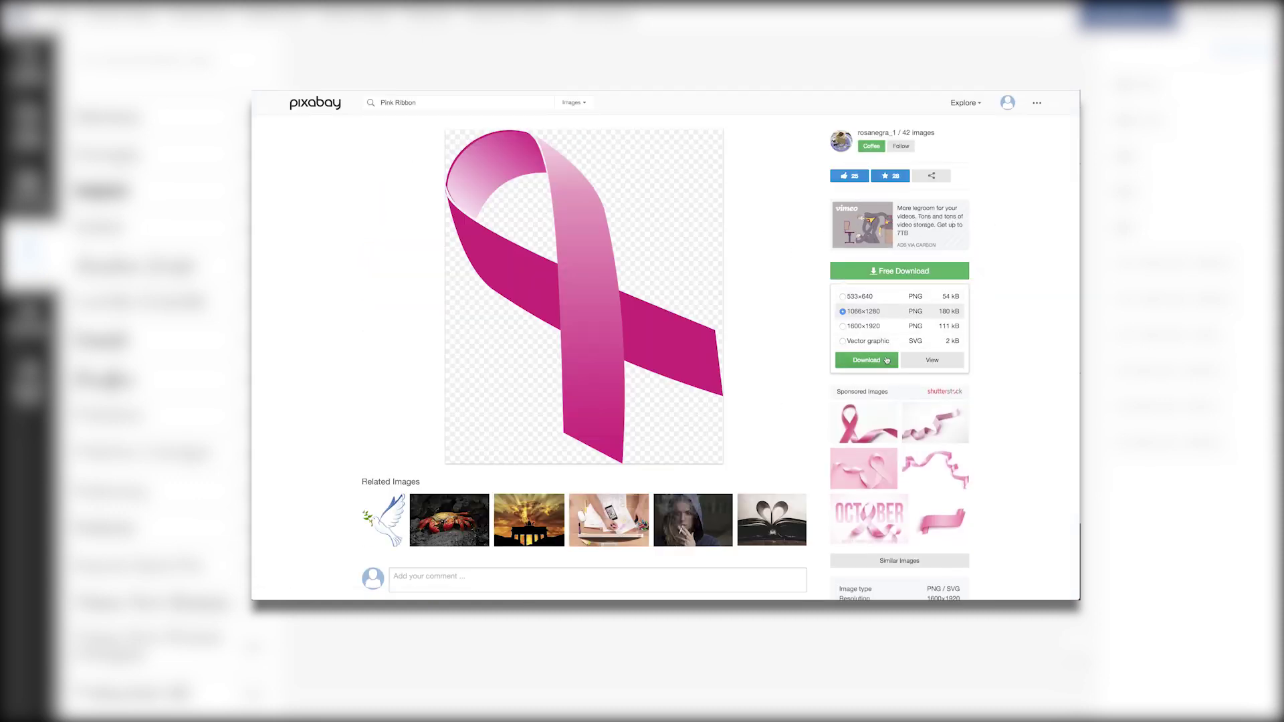
{"action": "left_click", "coordinate": [877, 356]}
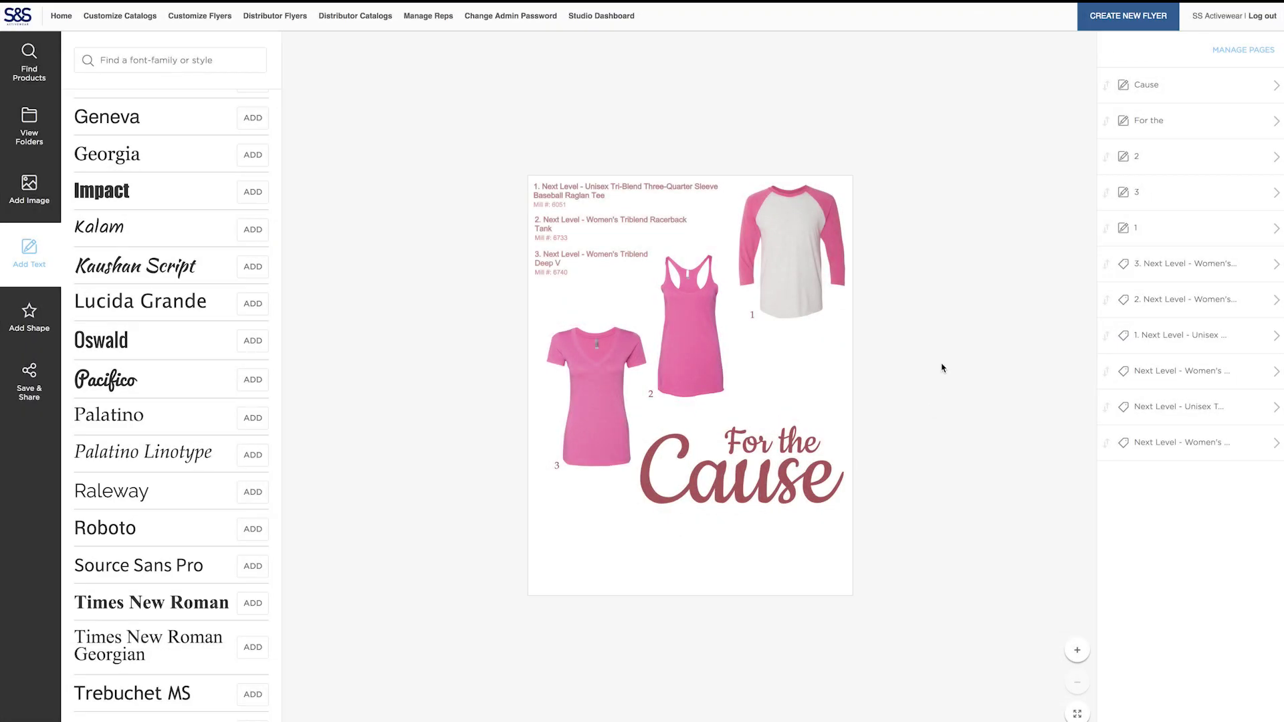
Upload ribbon-symbol-2818640.png and place it over the Cause tagline, enlarged to 120%
{"action": "left_click", "coordinate": [30, 185]}
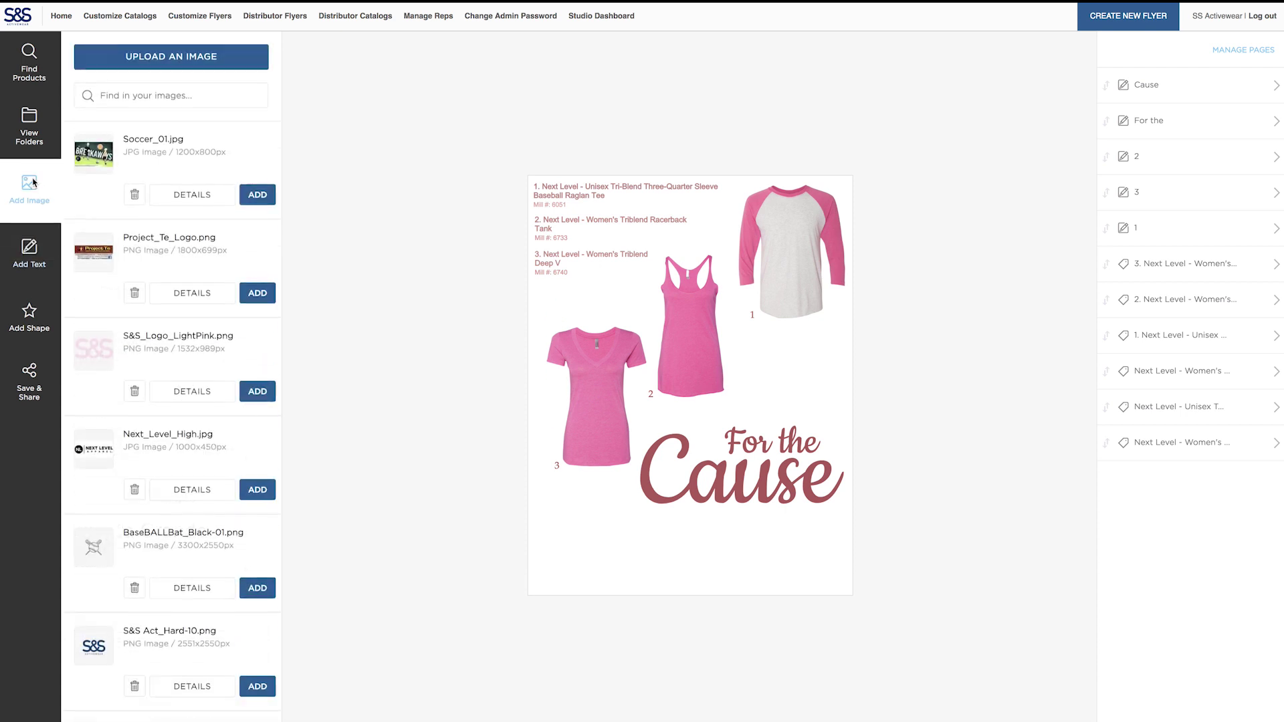
{"action": "left_click", "coordinate": [143, 59]}
{"action": "double_click", "coordinate": [172, 22]}
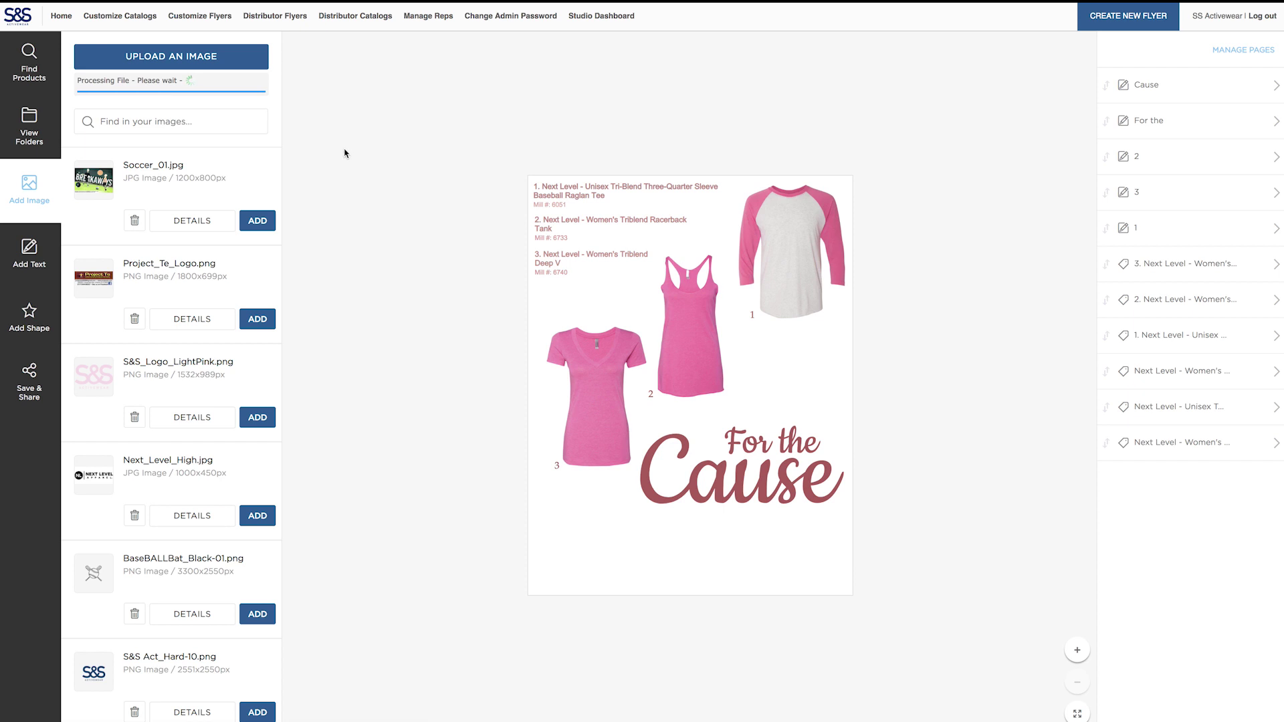
{"action": "scroll", "coordinate": [202, 417], "scroll_direction": "down", "scroll_amount": 7}
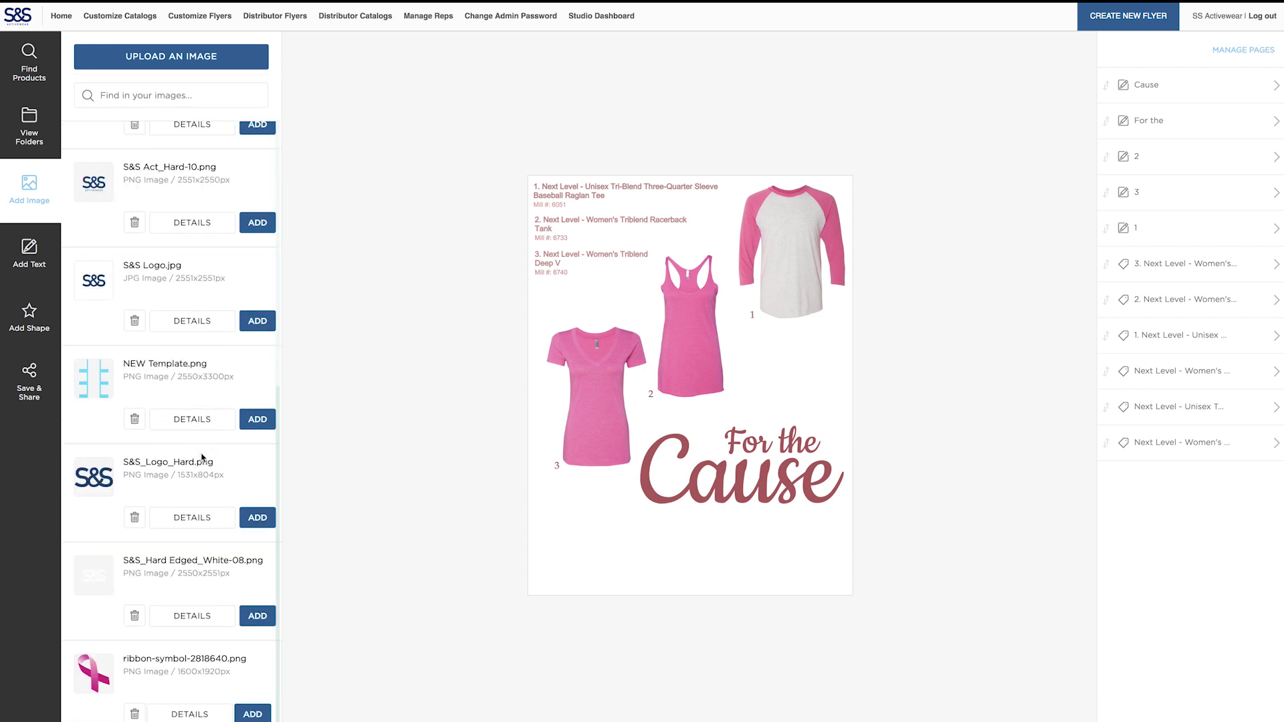
{"action": "left_click_drag", "start_coordinate": [101, 680], "coordinate": [783, 464]}
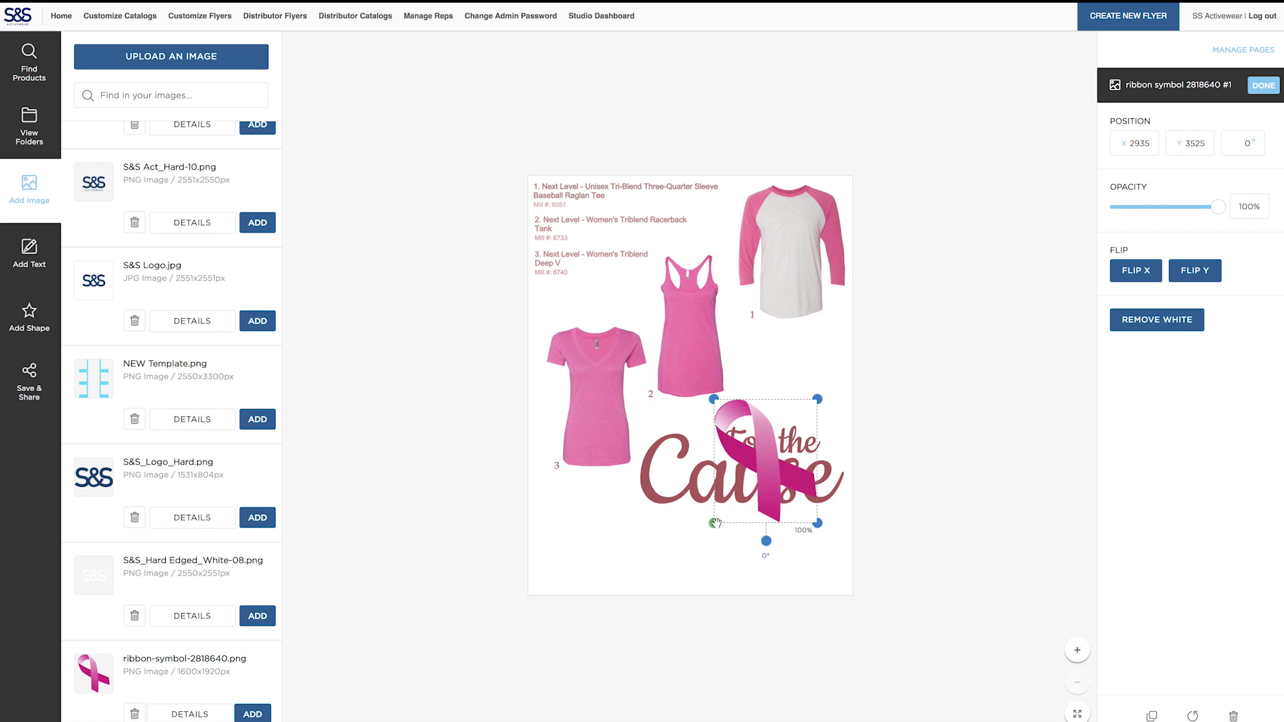
{"action": "left_click_drag", "start_coordinate": [715, 523], "coordinate": [693, 547]}
{"action": "mouse_move", "coordinate": [749, 462]}
{"action": "left_mouse_down"}
{"action": "mouse_move", "coordinate": [733, 455]}
{"action": "mouse_move", "coordinate": [750, 459]}
{"action": "left_mouse_up"}
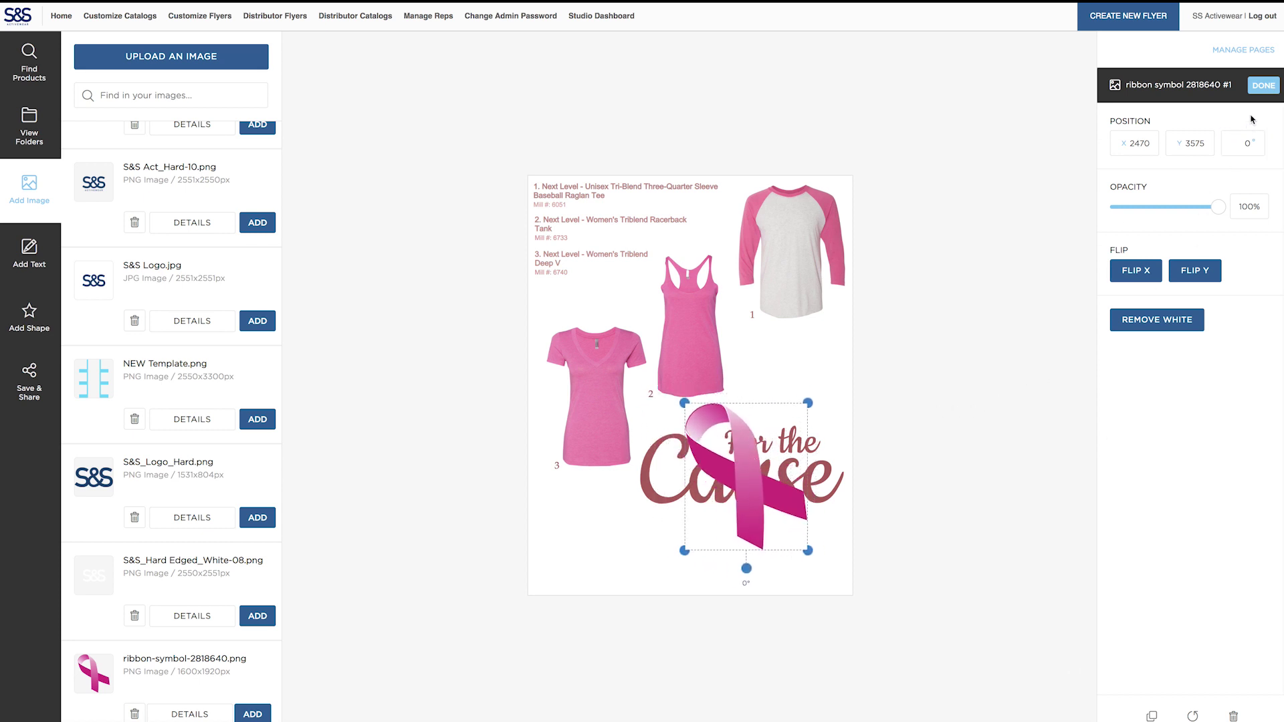
{"action": "left_click", "coordinate": [1256, 95]}
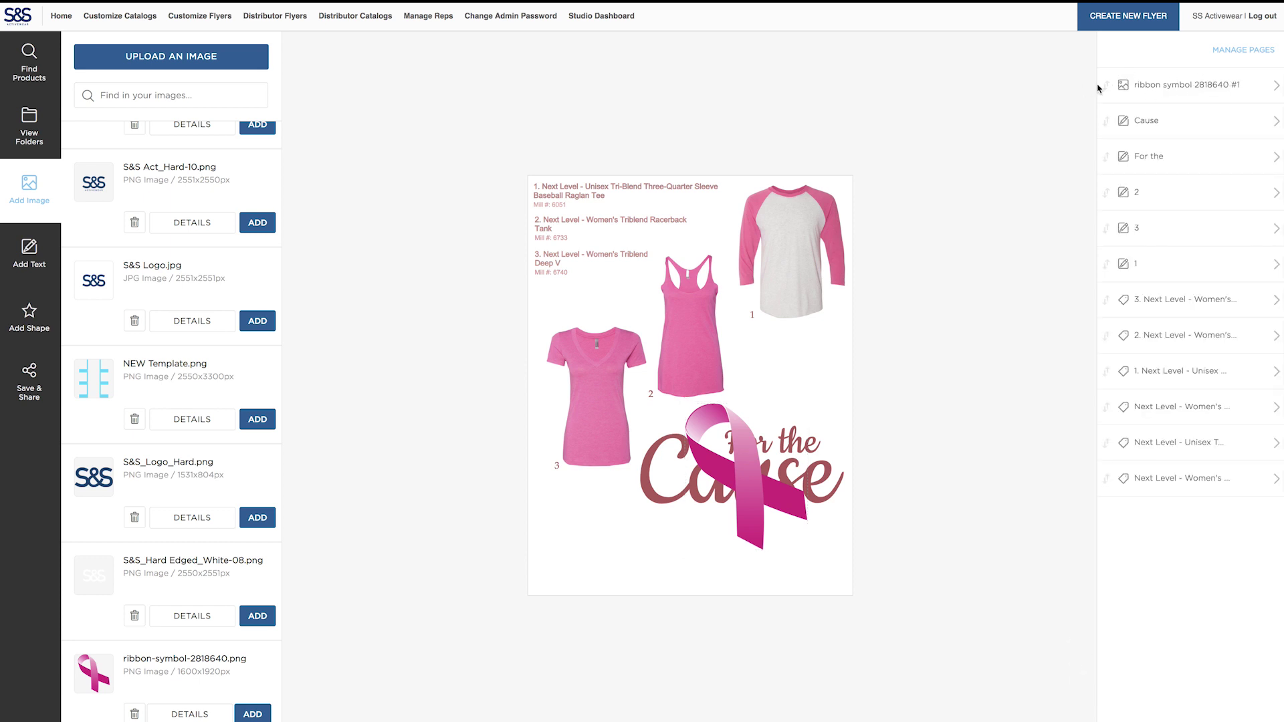
Move the ribbon layer behind the tagline text, flip it horizontally and shift it left
{"action": "left_click_drag", "start_coordinate": [1105, 85], "coordinate": [1113, 156]}
{"action": "left_click", "coordinate": [1171, 157]}
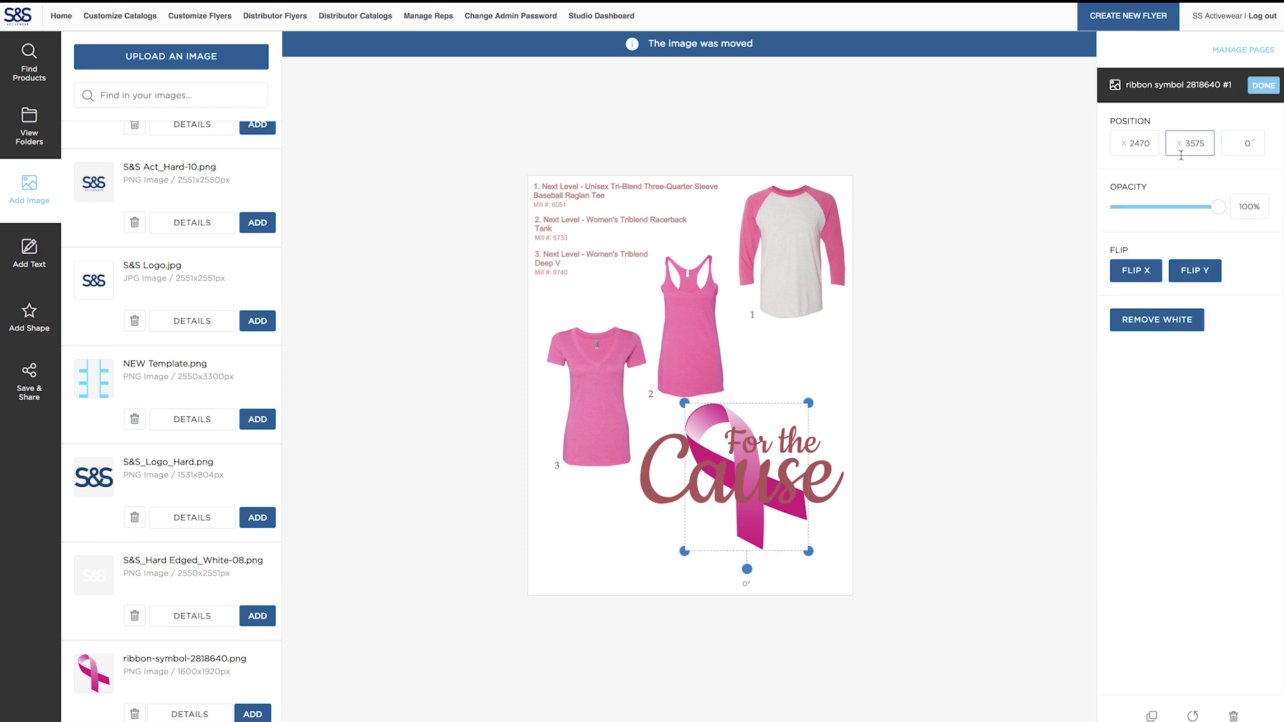
{"action": "left_click", "coordinate": [1195, 274]}
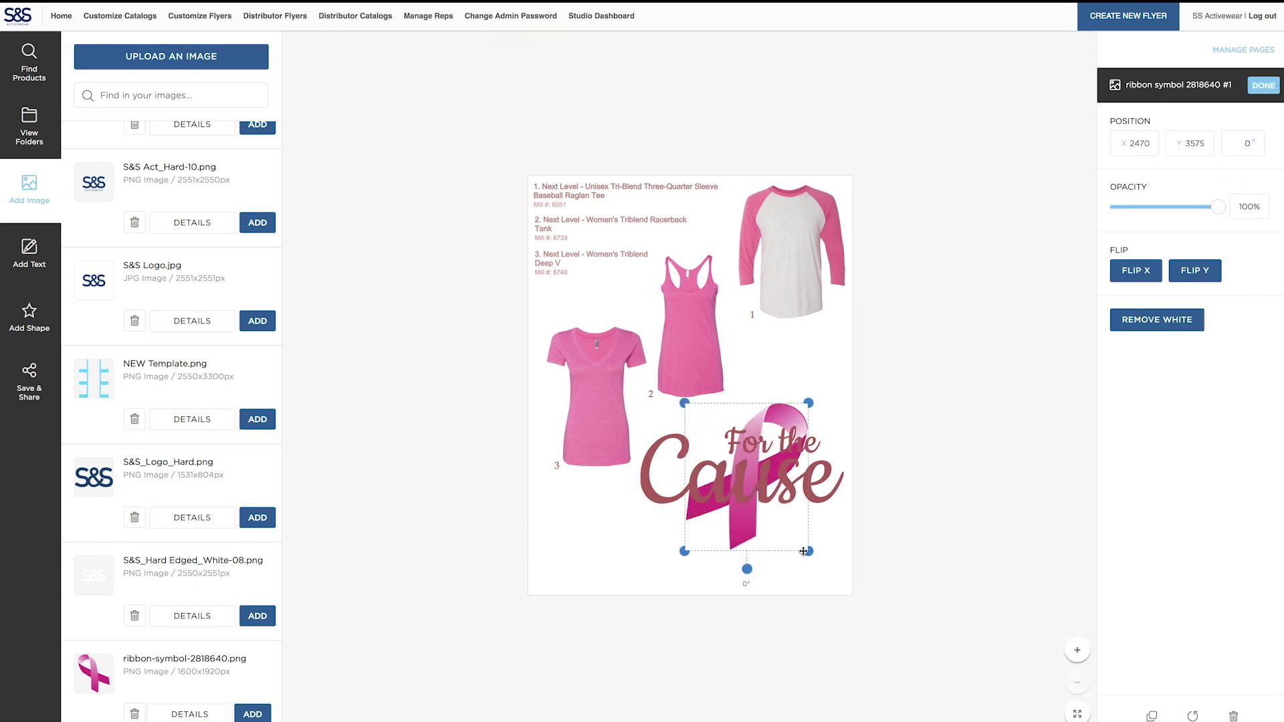
{"action": "left_click_drag", "start_coordinate": [754, 530], "coordinate": [949, 713]}
Scale the ribbon to about 295%, reposition it, and lower its opacity to about 31%
{"action": "left_click_drag", "start_coordinate": [679, 391], "coordinate": [623, 314]}
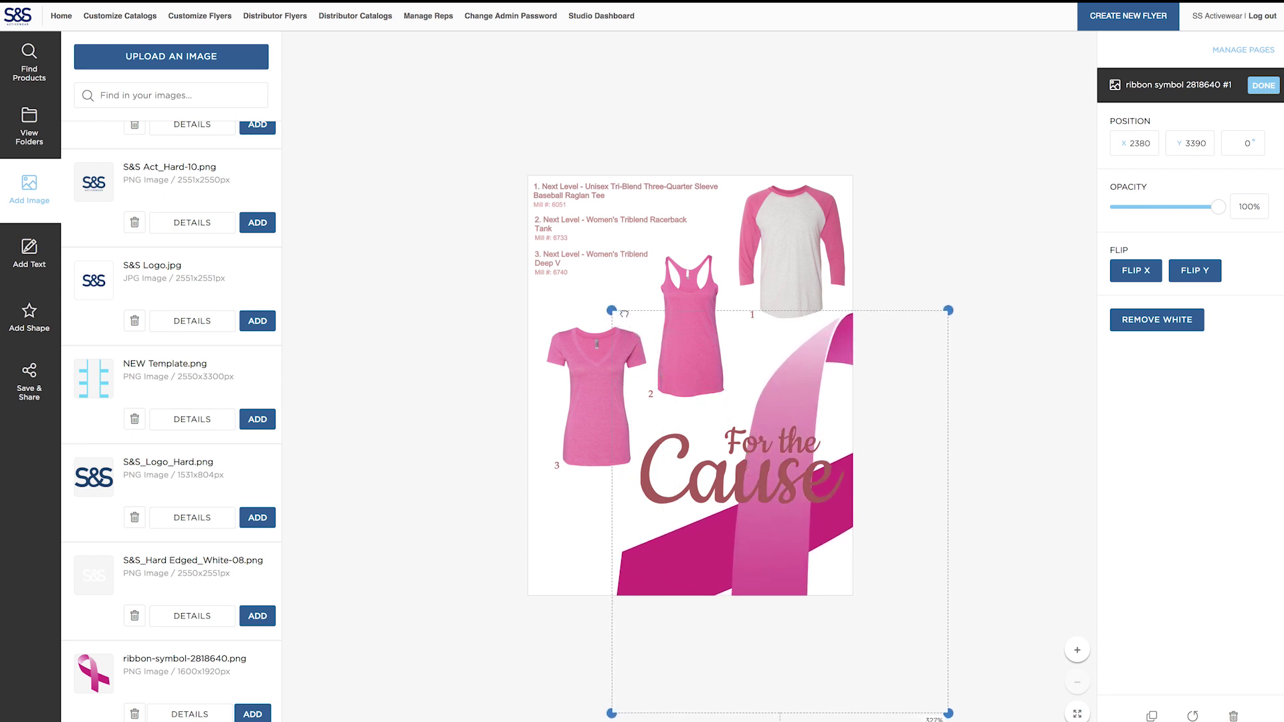
{"action": "left_click_drag", "start_coordinate": [778, 565], "coordinate": [776, 555]}
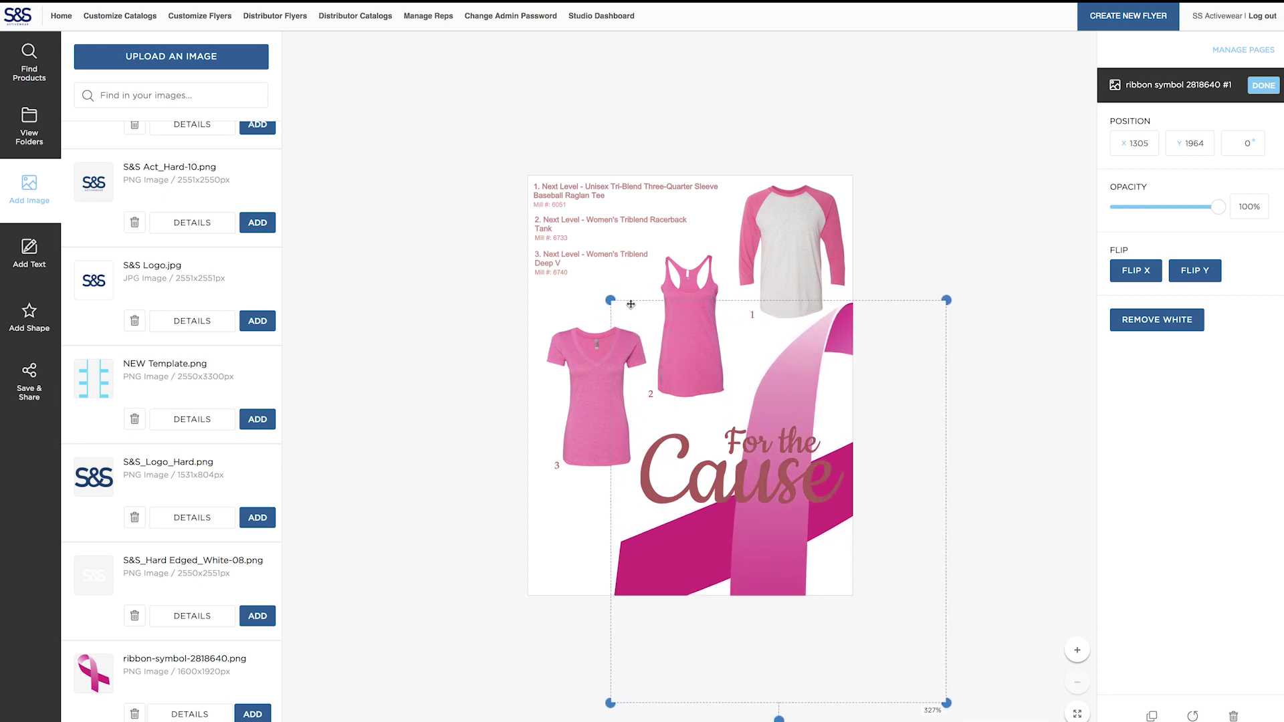
{"action": "left_click_drag", "start_coordinate": [610, 299], "coordinate": [642, 339]}
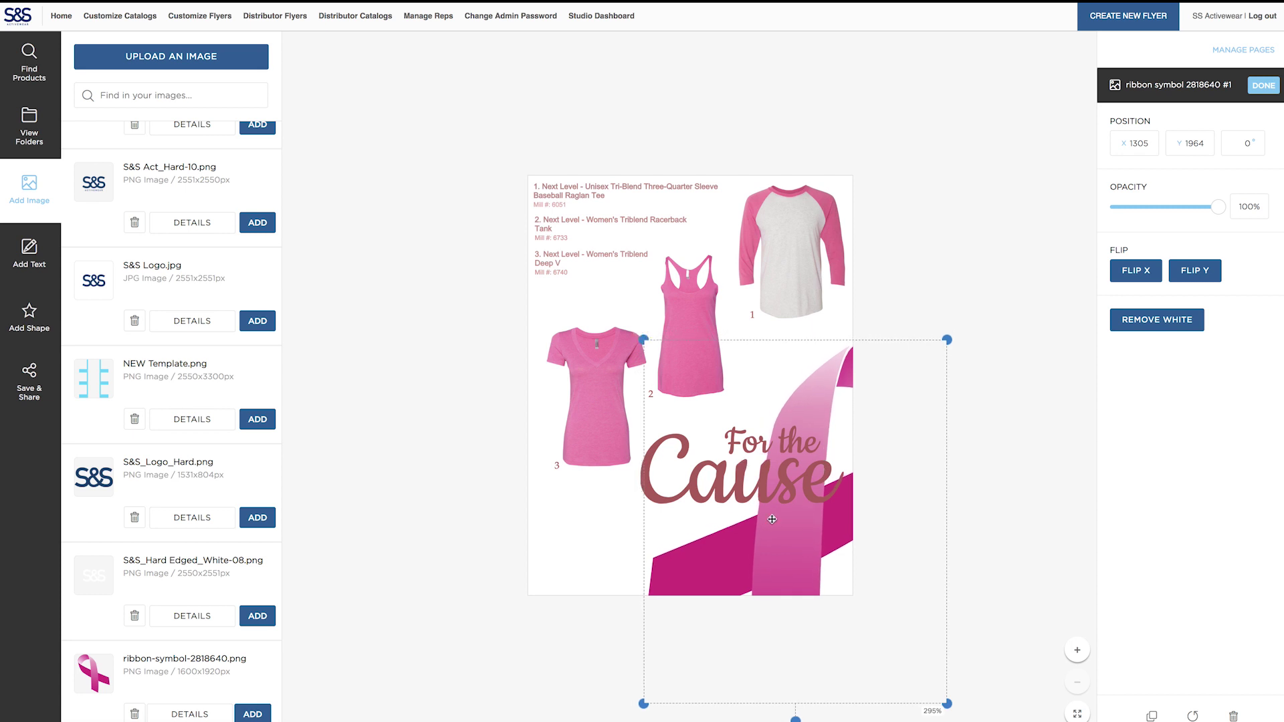
{"action": "left_click_drag", "start_coordinate": [779, 550], "coordinate": [771, 520]}
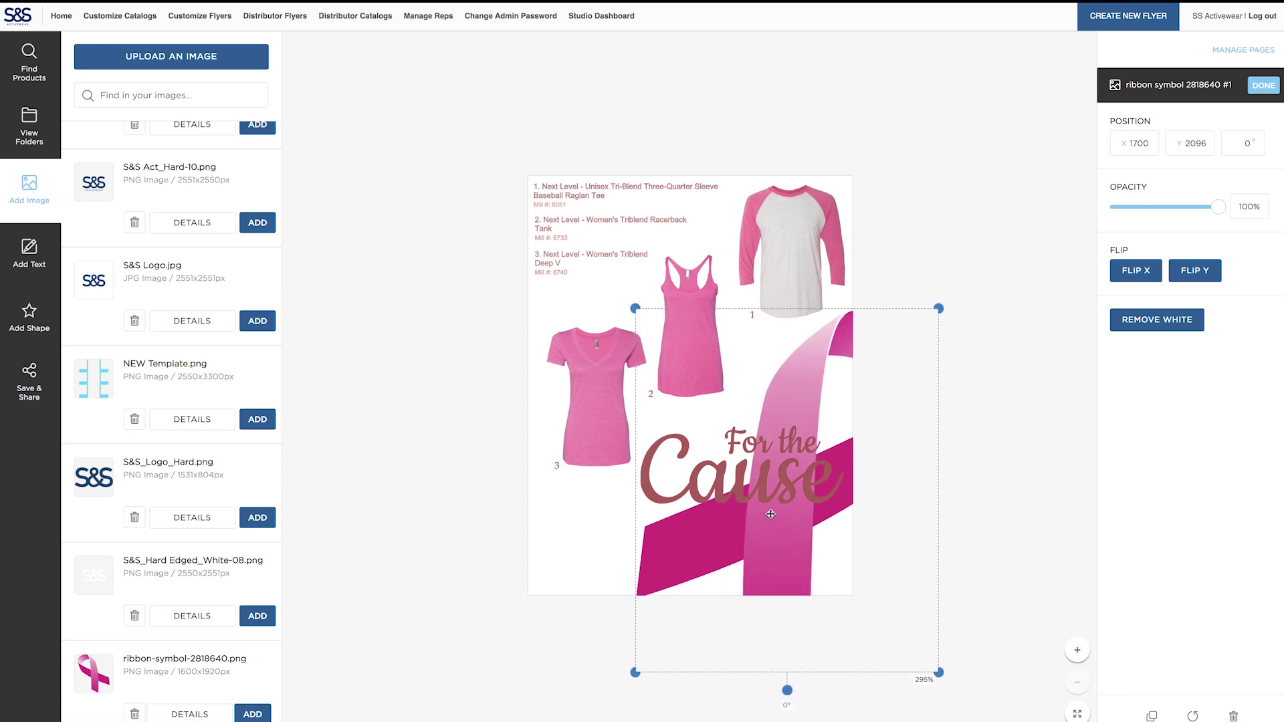
{"action": "left_click_drag", "start_coordinate": [1218, 207], "coordinate": [1145, 221]}
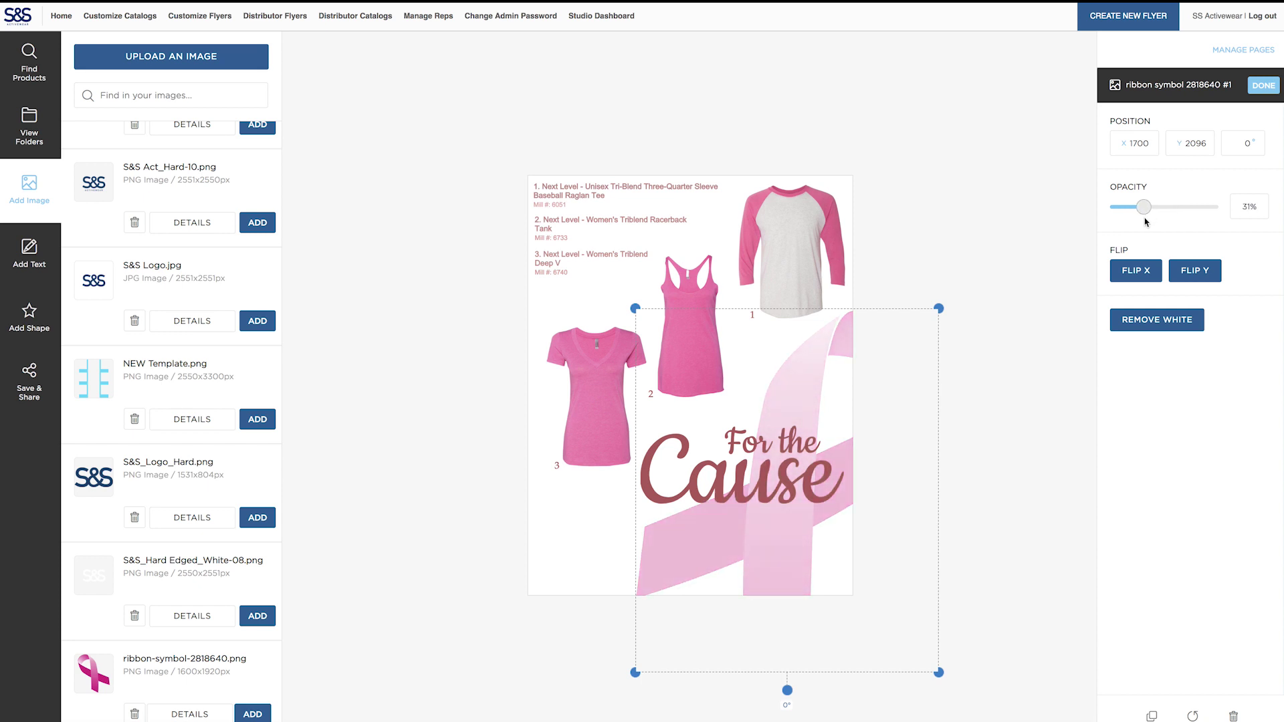
{"action": "left_click", "coordinate": [973, 352]}
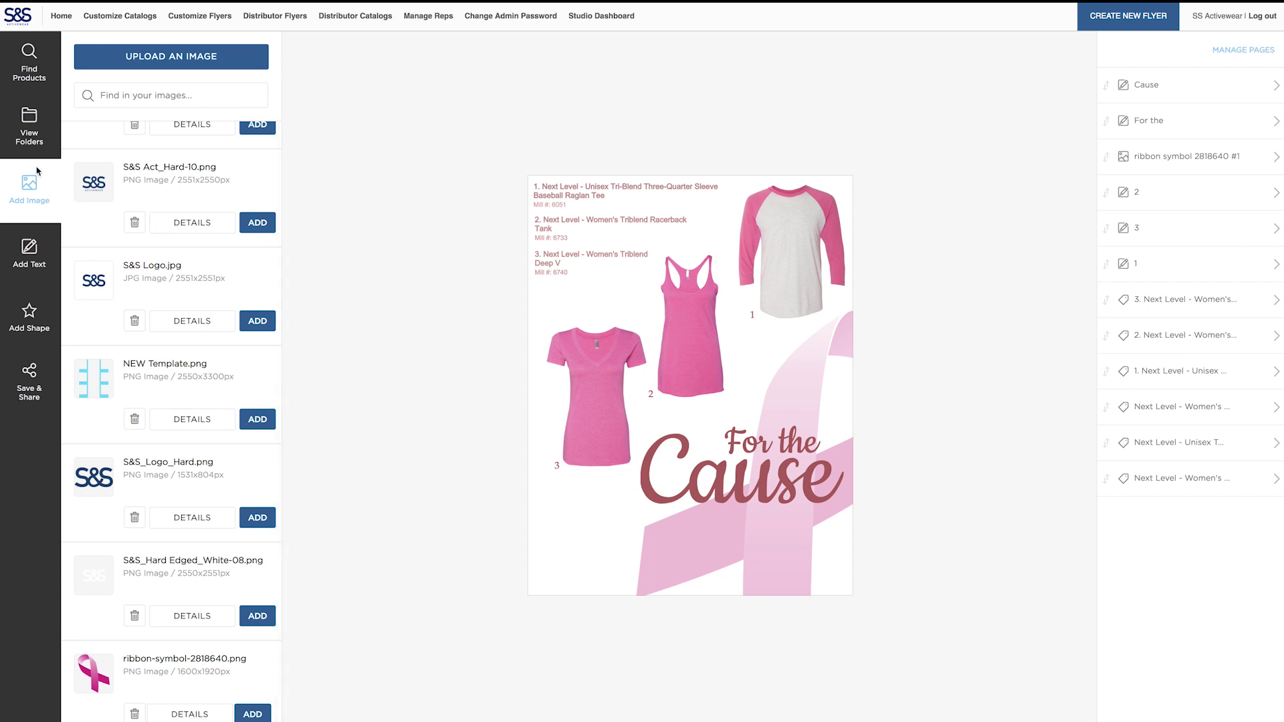
Place the S&S Act_Hard-10.png logo in the lower-left corner, scaled to 113% and nudged down
{"action": "left_click_drag", "start_coordinate": [94, 182], "coordinate": [579, 548]}
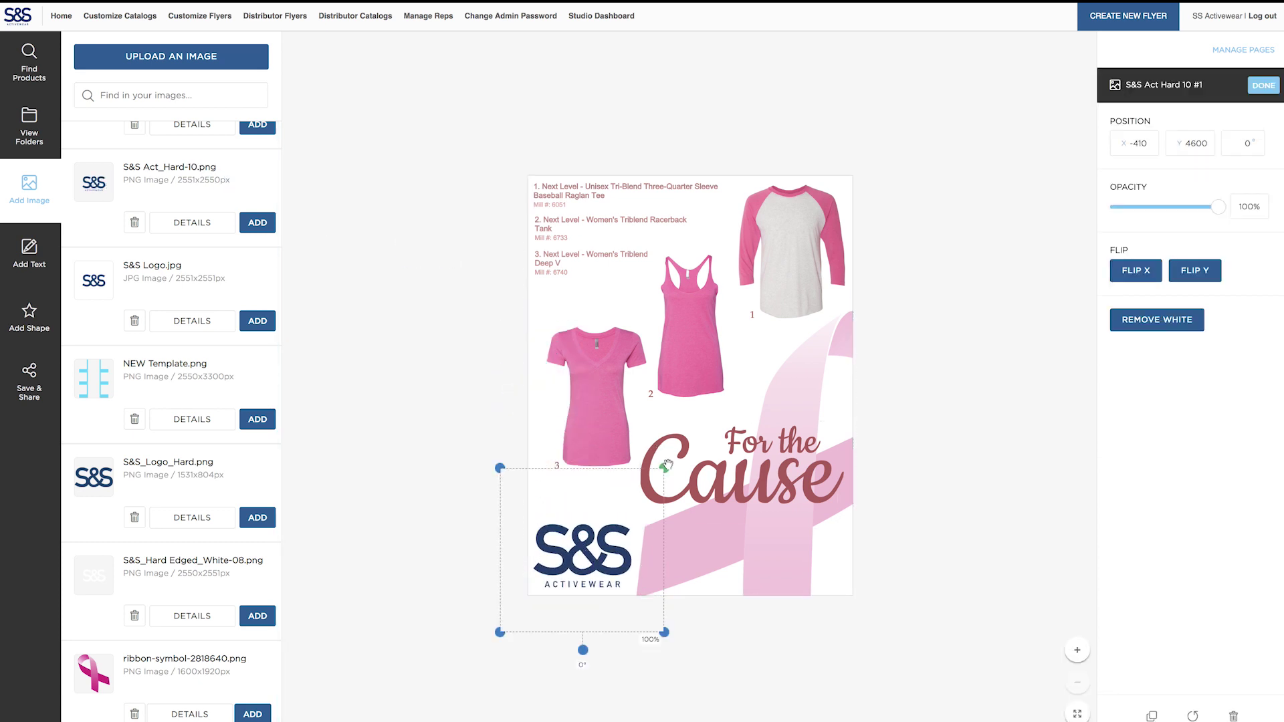
{"action": "left_click_drag", "start_coordinate": [664, 467], "coordinate": [685, 446]}
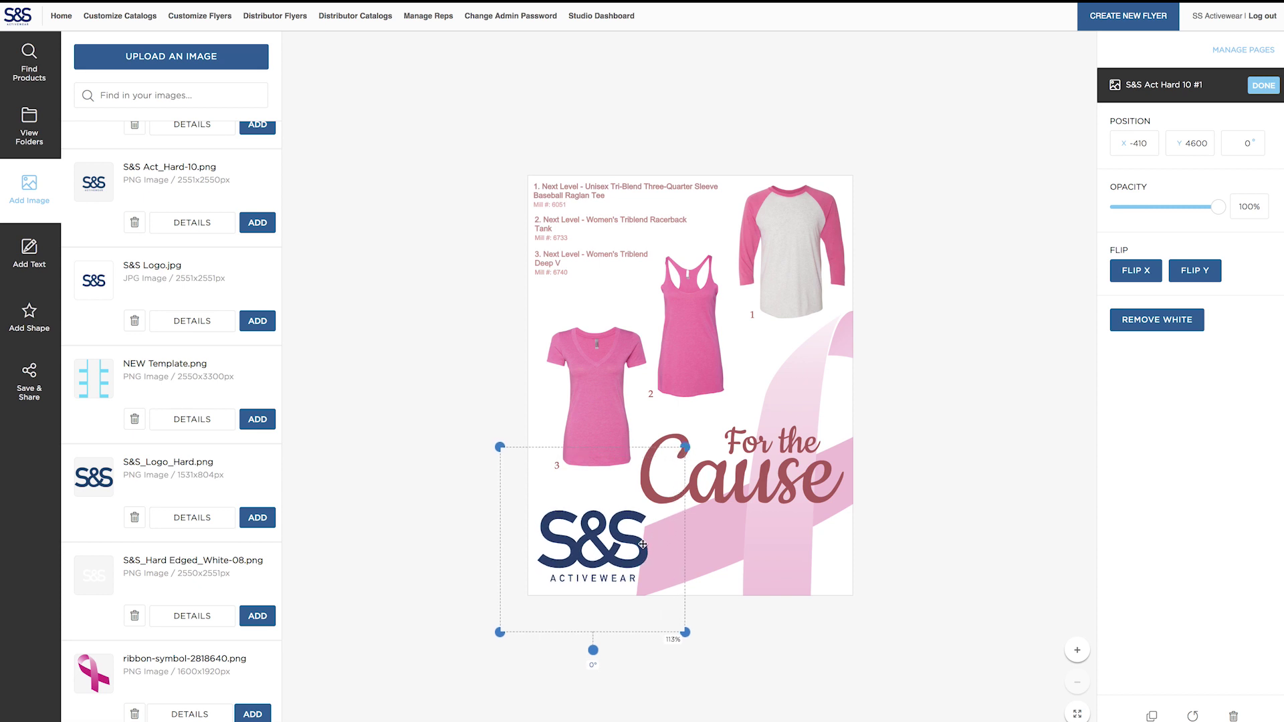
{"action": "left_click_drag", "start_coordinate": [642, 544], "coordinate": [643, 553]}
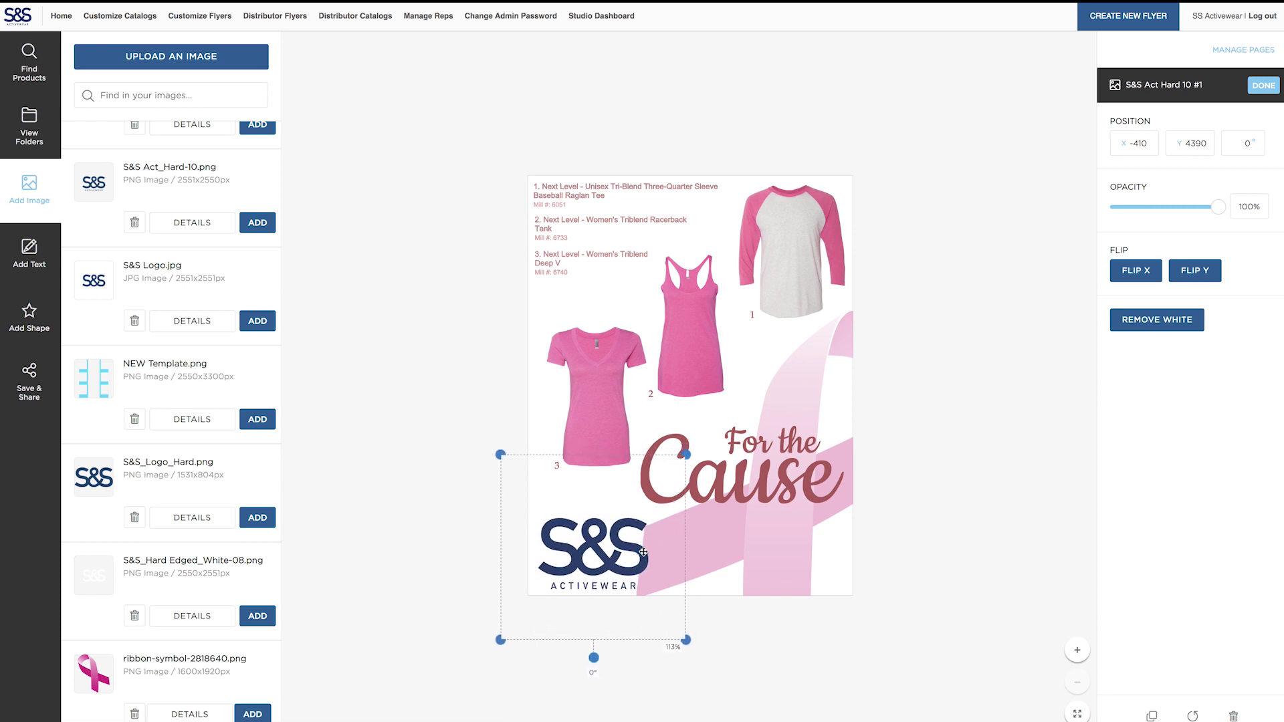
{"action": "left_click", "coordinate": [933, 511]}
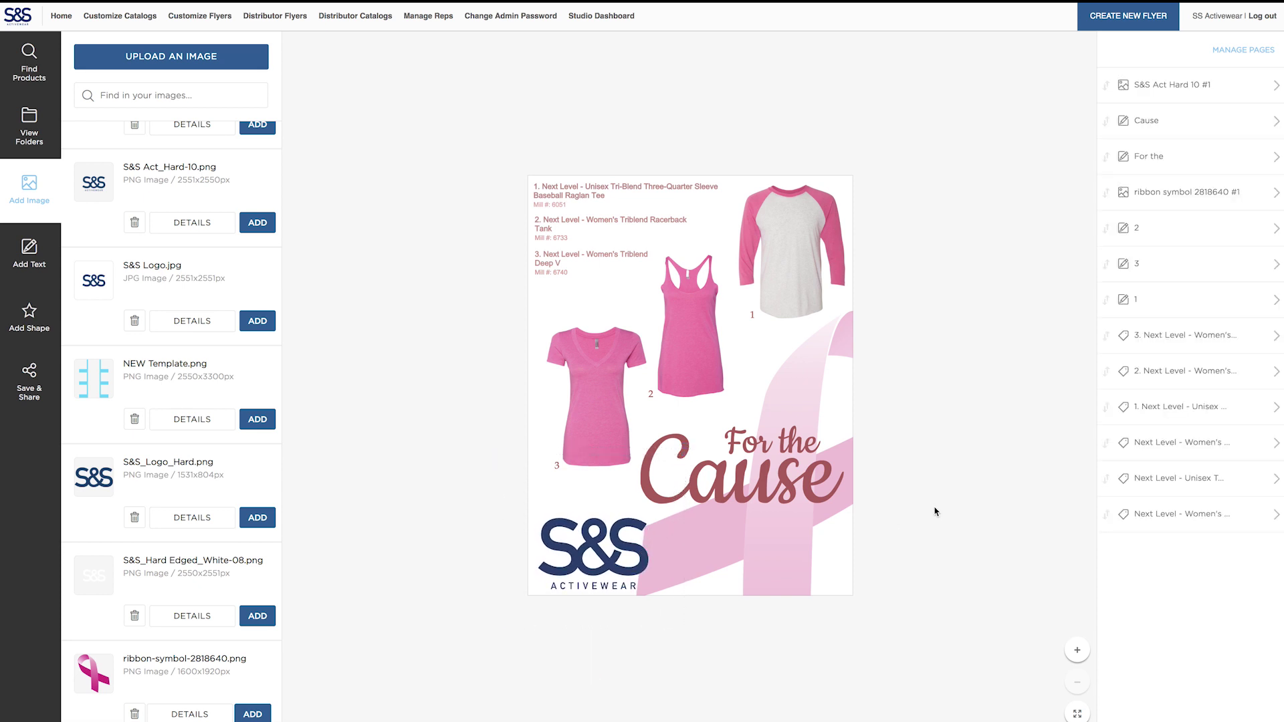
Save the flyer as 'For The Cause' to reach its permalink, sharing and download options
{"action": "left_click", "coordinate": [31, 391]}
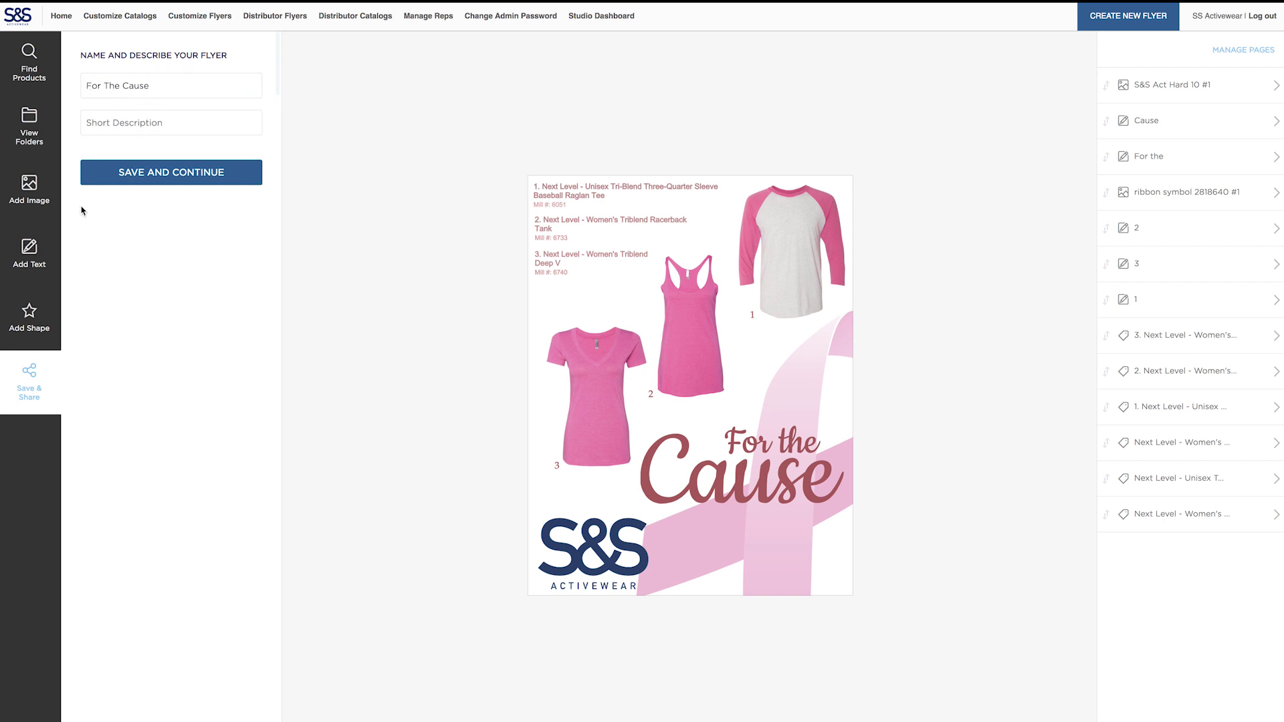
{"action": "left_click", "coordinate": [145, 178]}
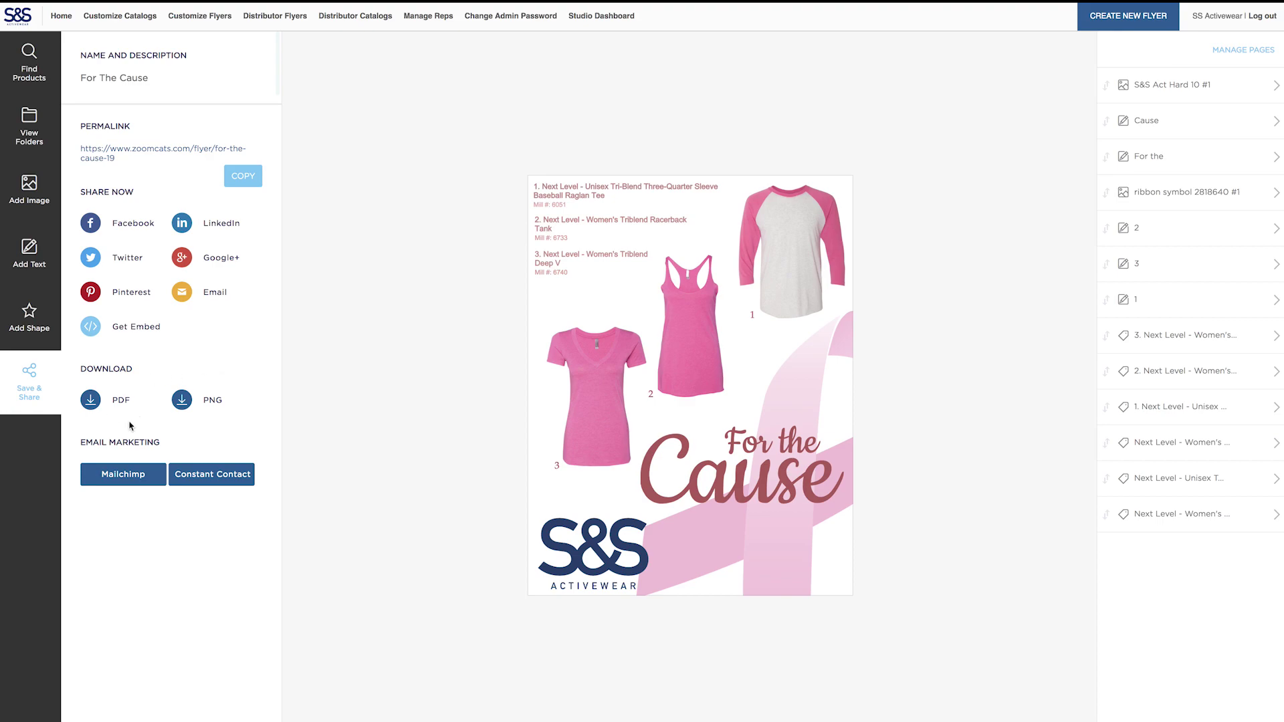
Download all pages of the 'For The Cause' flyer as a PDF, then cancel the email form unsent
{"action": "left_click", "coordinate": [122, 402]}
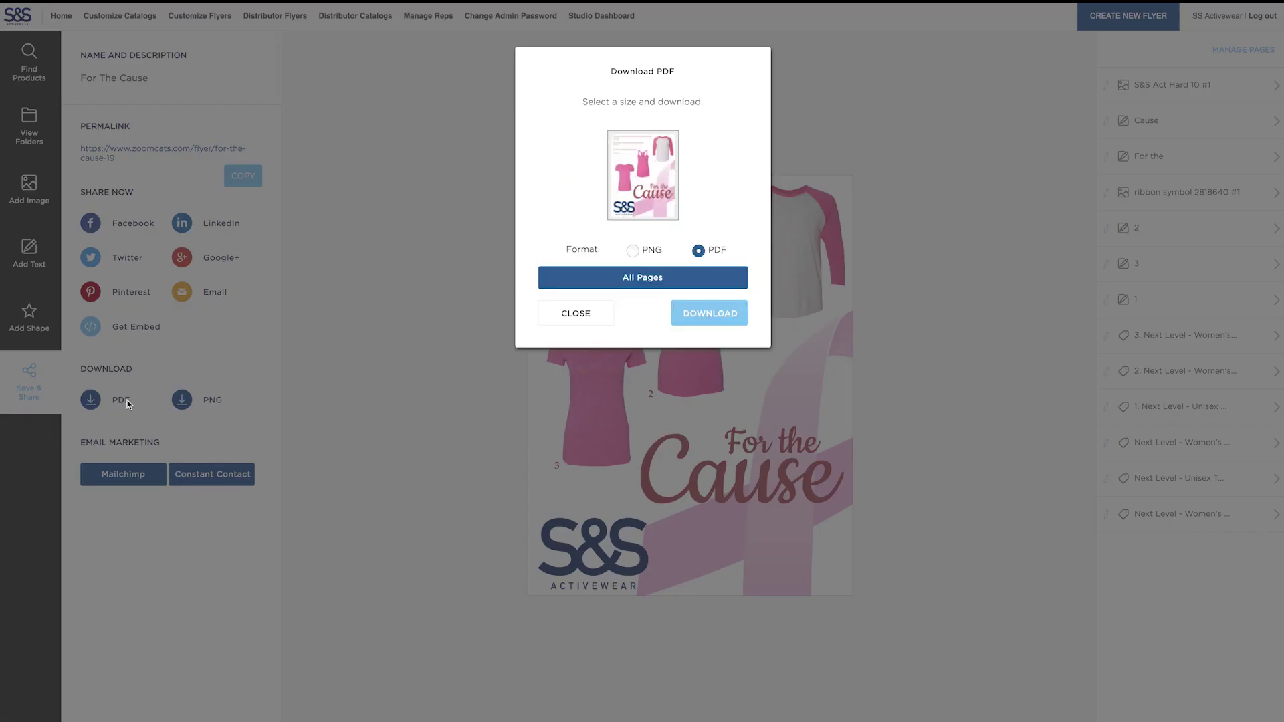
{"action": "left_click", "coordinate": [721, 314]}
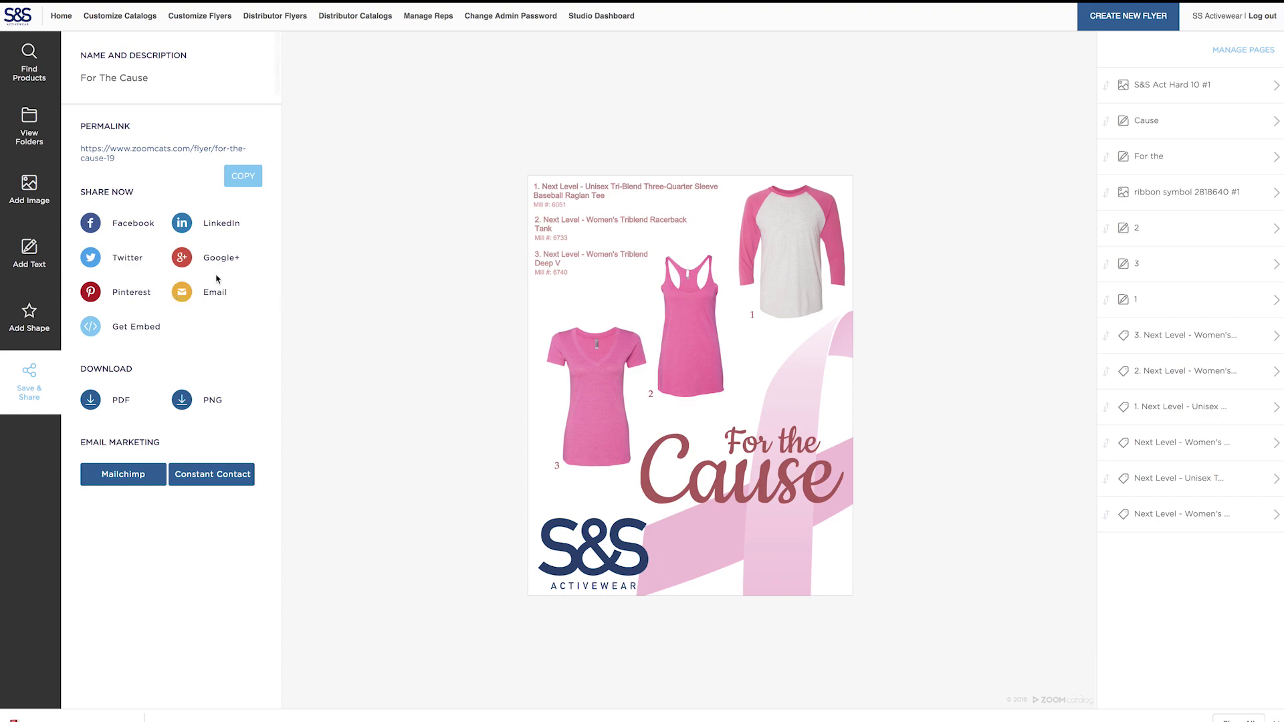
{"action": "left_click", "coordinate": [217, 294]}
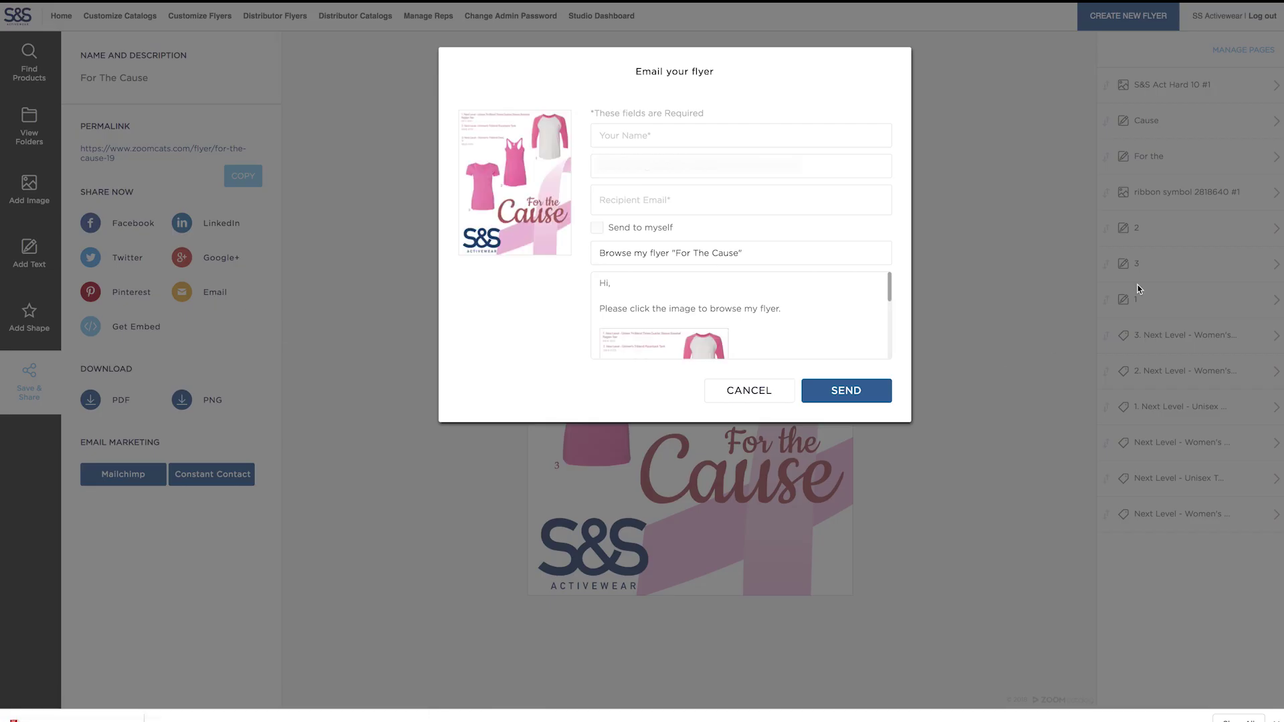
{"action": "left_click", "coordinate": [757, 394]}
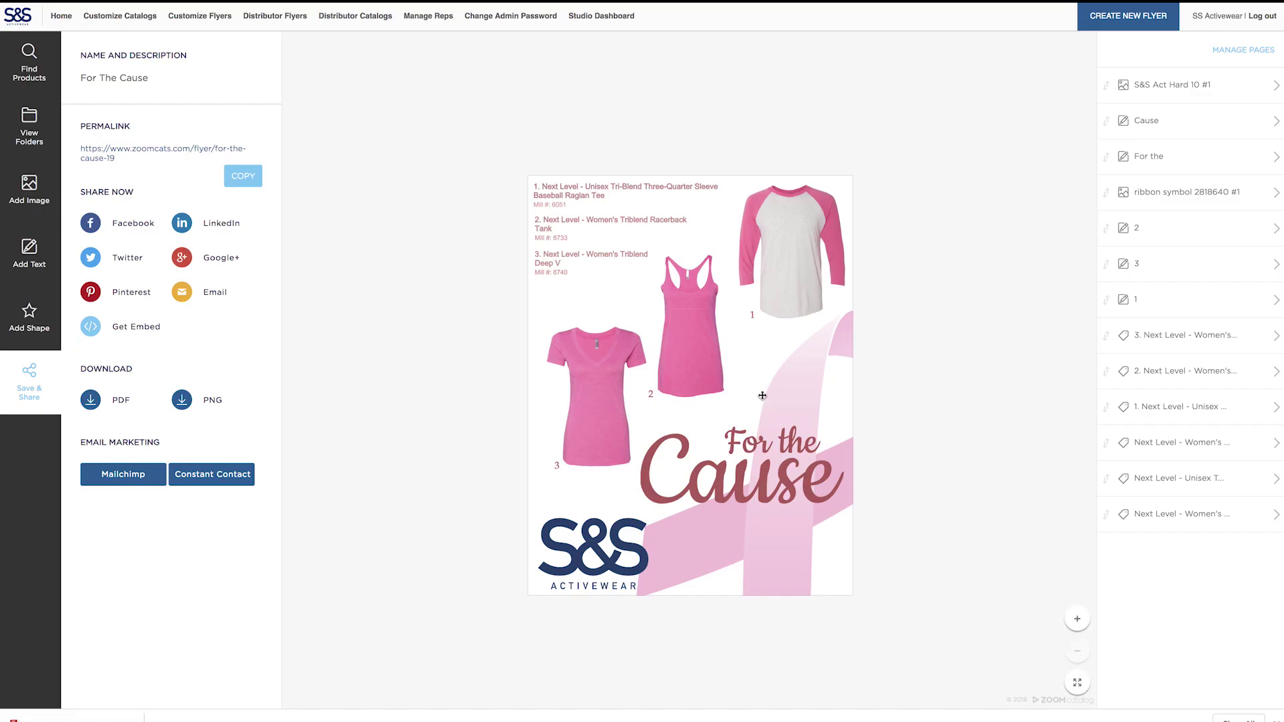